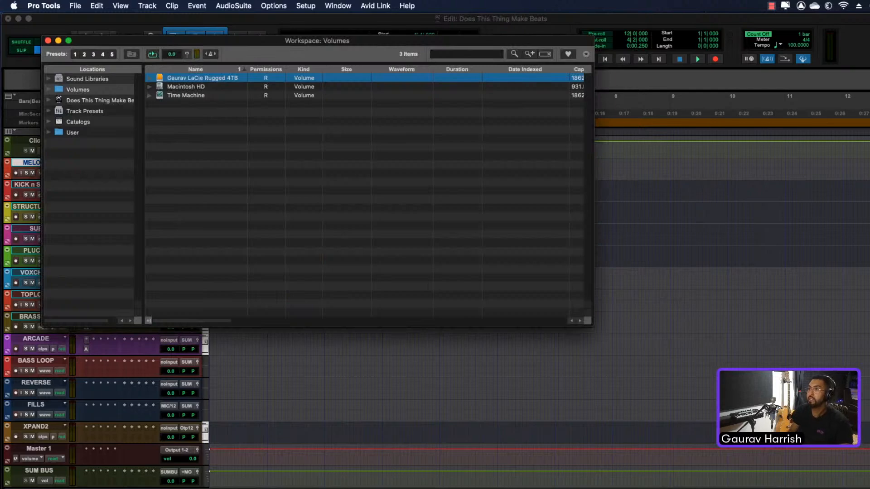
Step: Reposition the Workspace browser clear of the tracks and open the personal samples and kits folder within Sound Libraries
drag(194, 44, 463, 164)
click(355, 198)
click(460, 276)
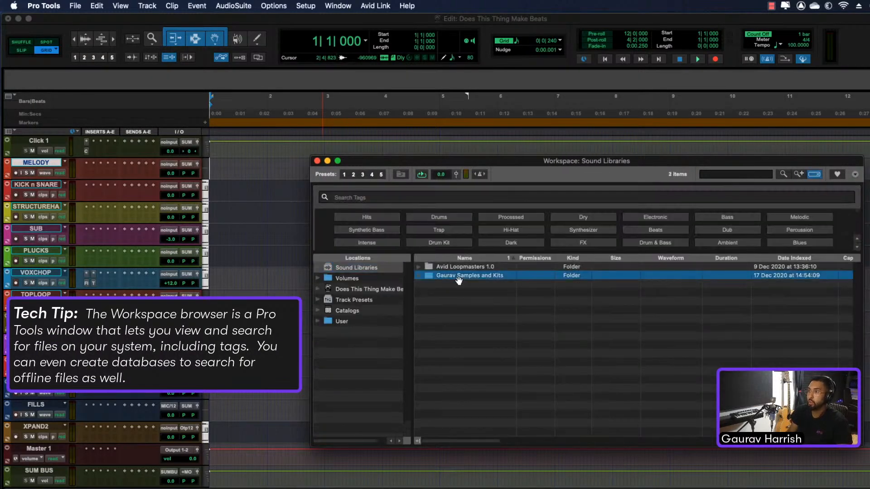
double_click(459, 277)
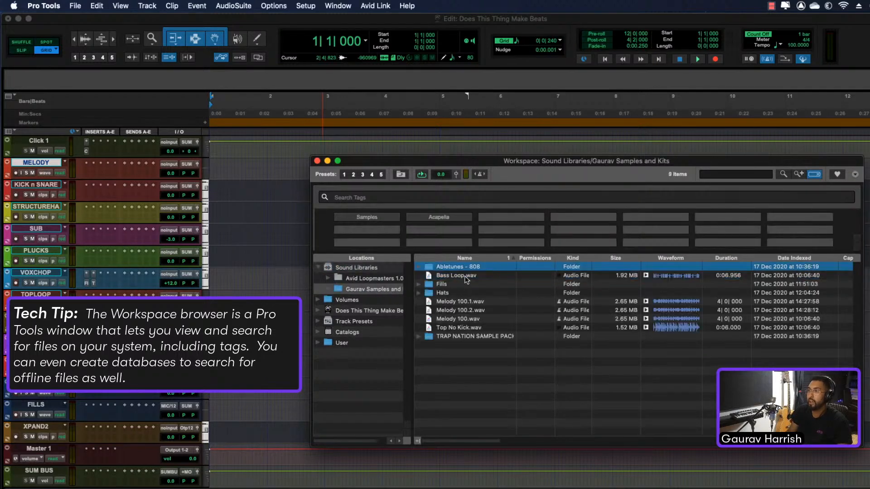
Step: Preview Melody 100.1.wav, place Melody 100.wav at bar 1 of the MELODY track, and close the Workspace browser
click(459, 303)
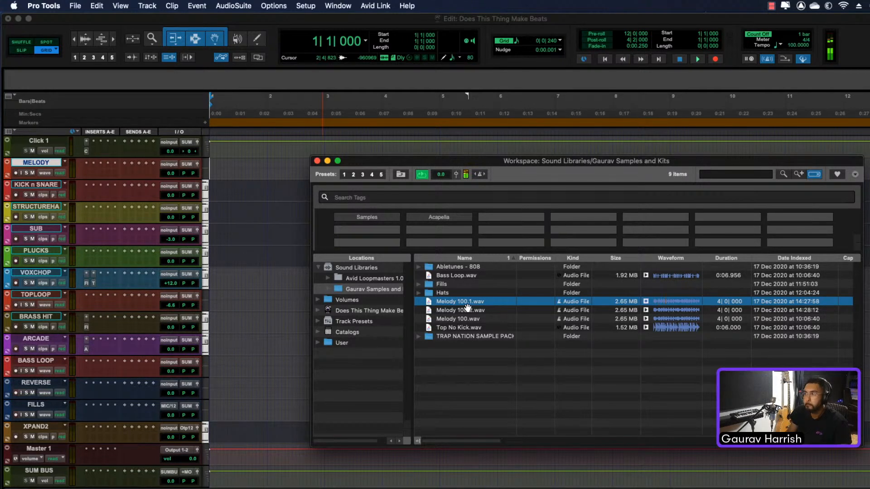
key(space)
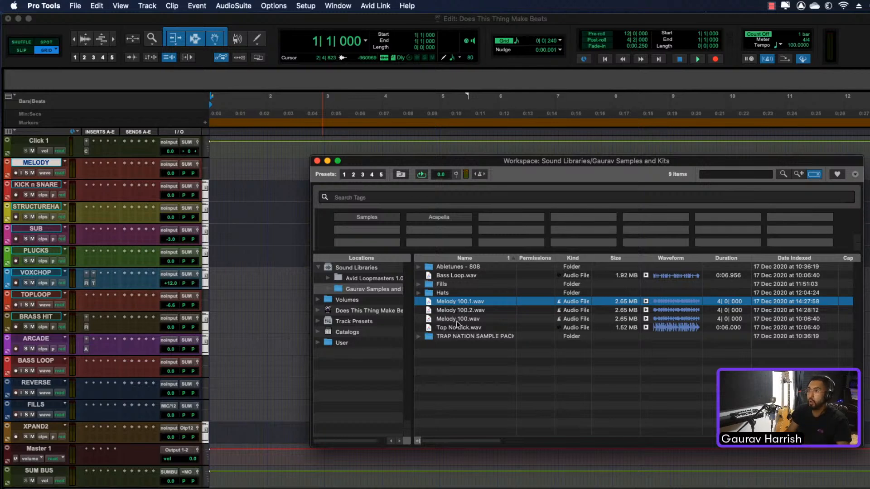
drag(463, 319, 220, 165)
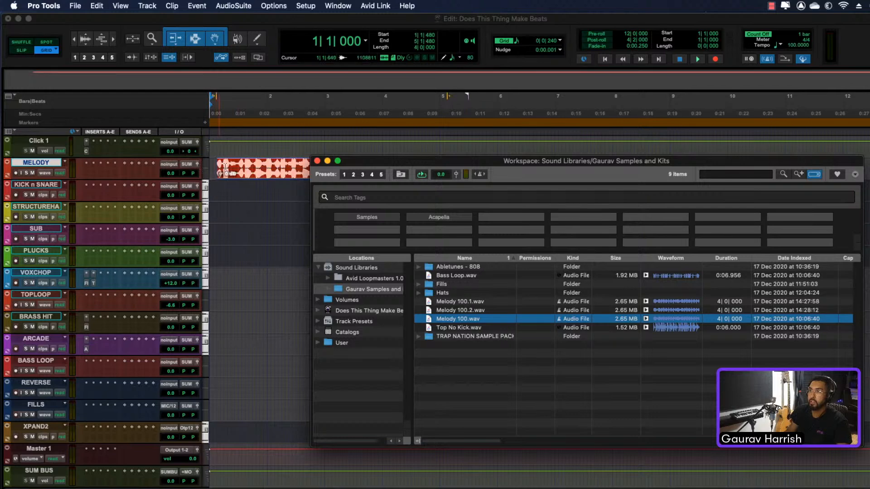
click(318, 161)
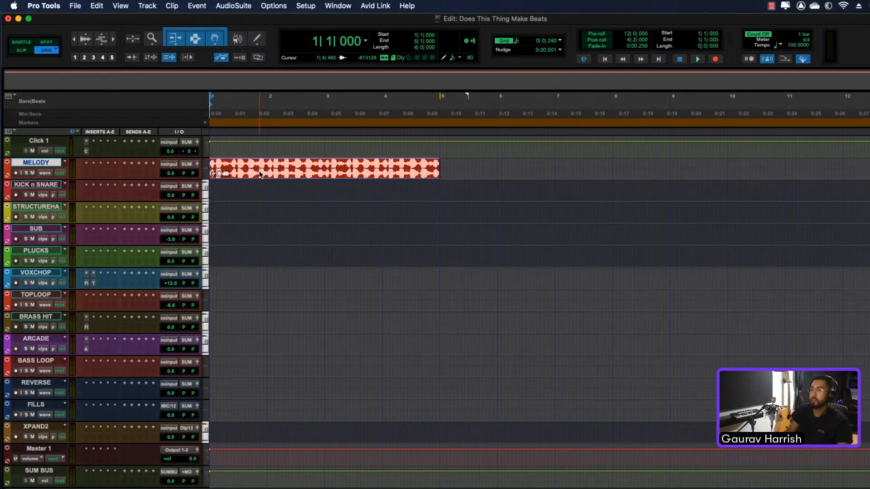
Step: Reposition the play start marker and timeline selection along the ruler, and play the melody from different positions
drag(283, 97, 442, 105)
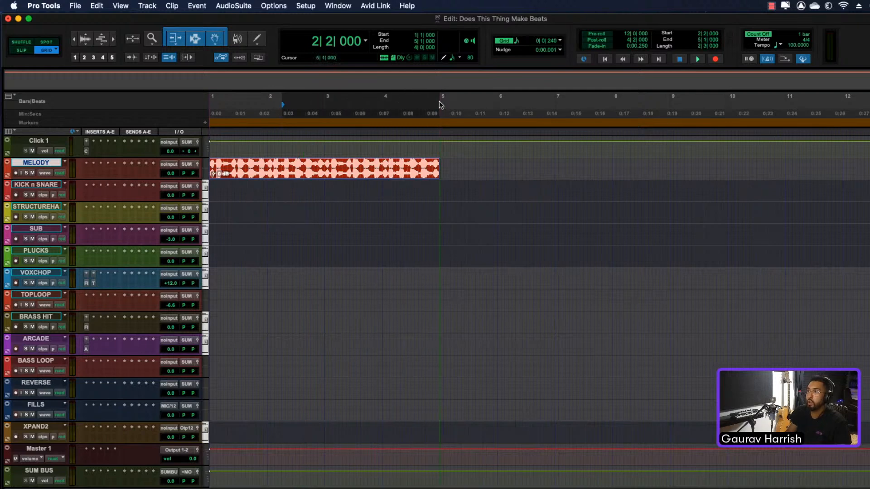
mouse_move(283, 104)
mouse_down()
mouse_move(270, 97)
mouse_move(155, 113)
mouse_up()
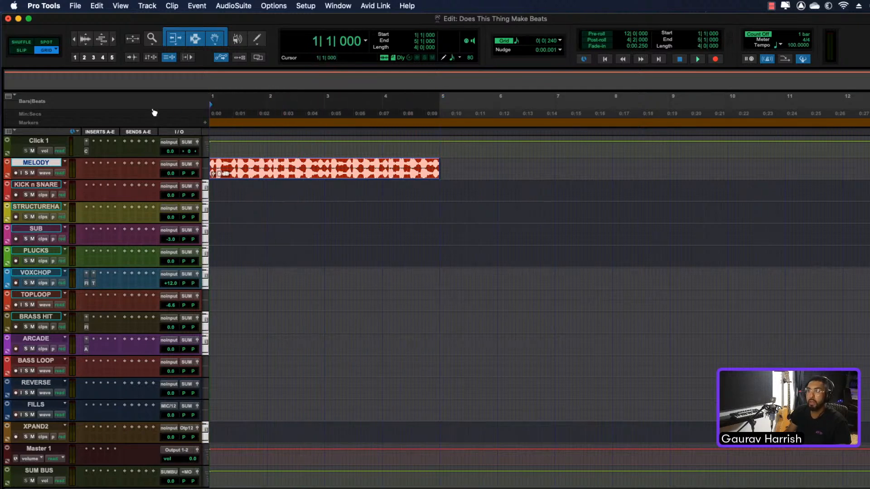
key(space)
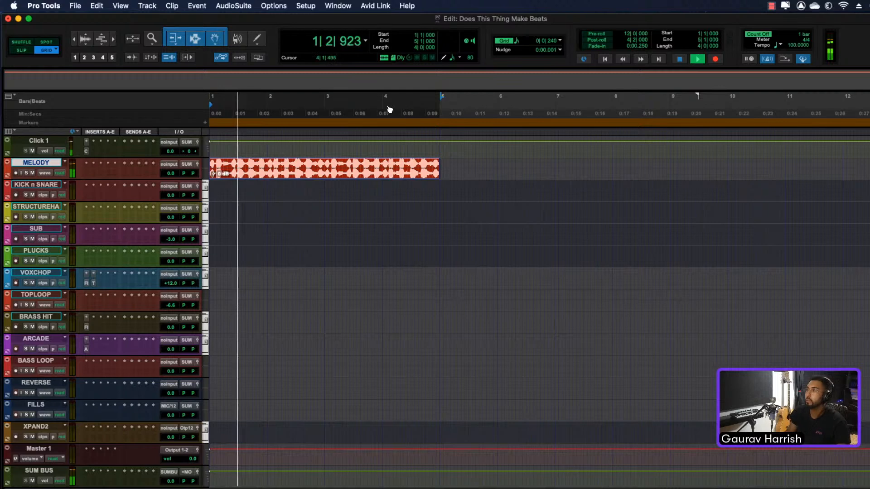
key(space)
key(space)
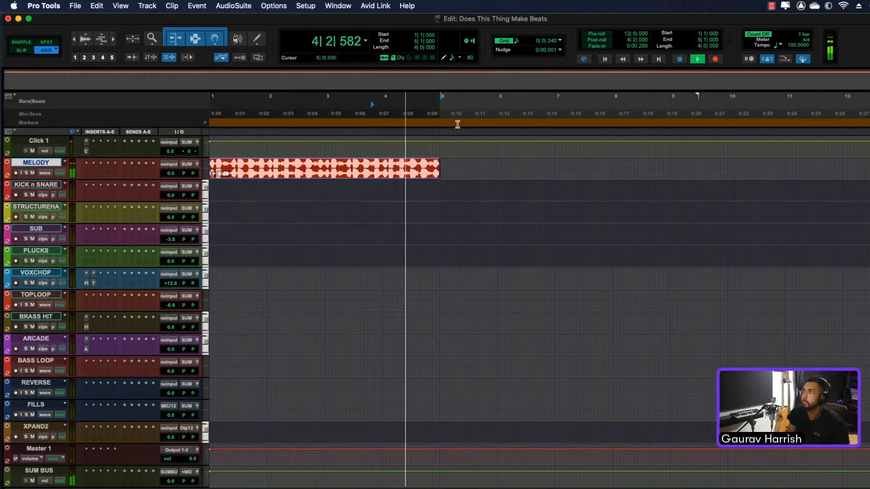
key(space)
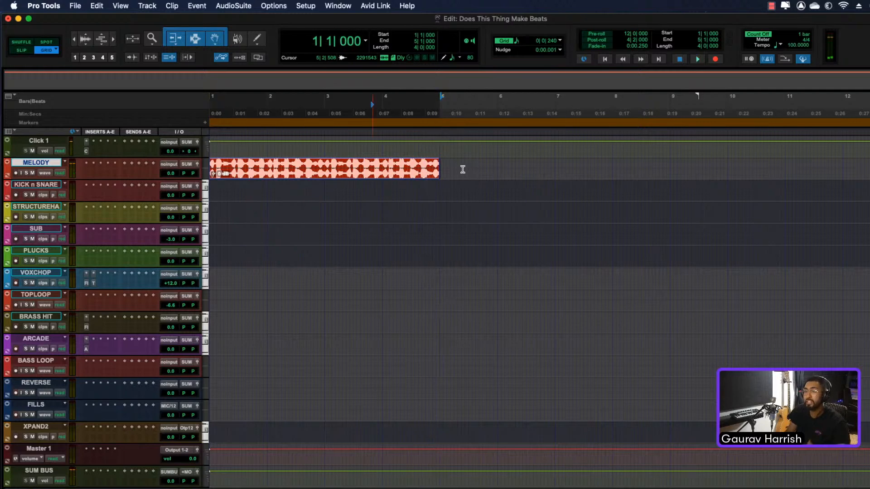
Step: Turn on loop playback and check that both Loop and Dynamic Transport are enabled in the playback options
ctrl+click(698, 59)
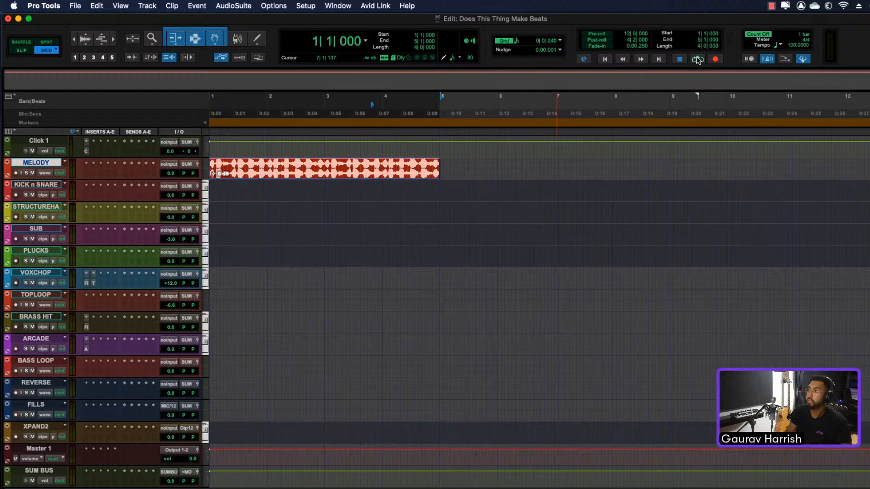
right_click(698, 59)
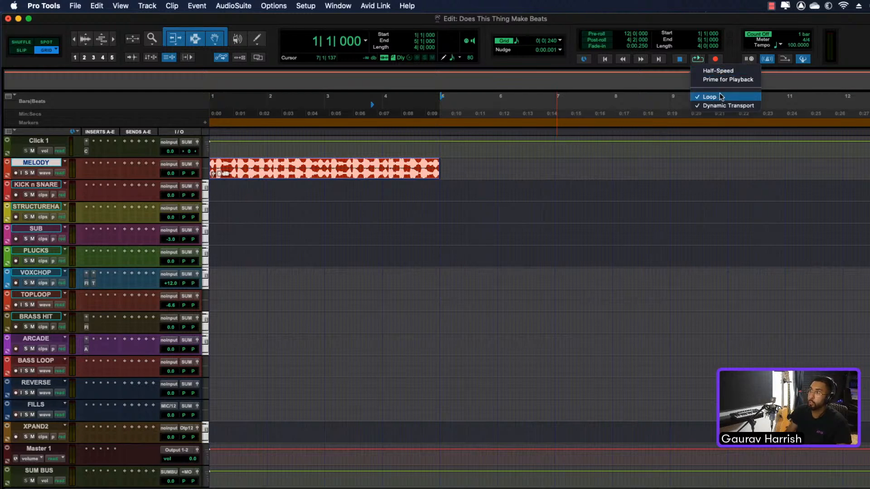
click(662, 84)
right_click(698, 60)
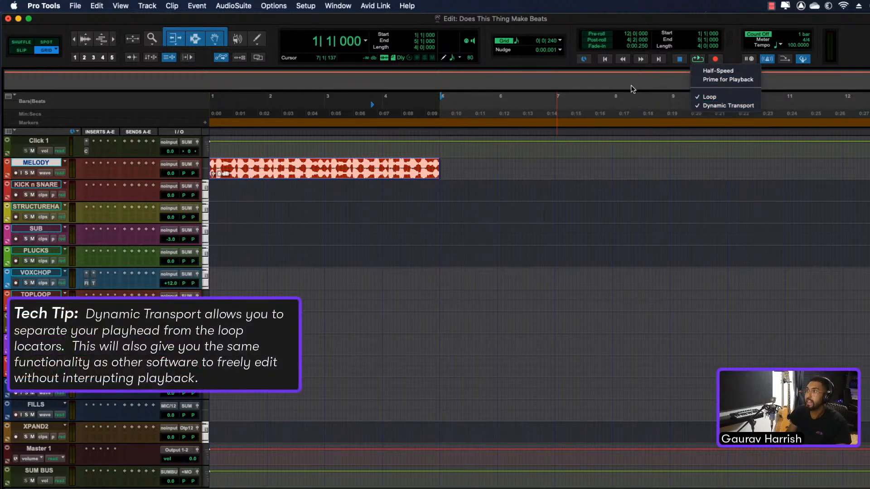
click(525, 104)
Step: Return the play start marker to 1|1|000 and listen to the melody clip from there
mouse_move(353, 112)
mouse_down()
mouse_move(269, 111)
mouse_move(303, 116)
mouse_move(294, 117)
mouse_up()
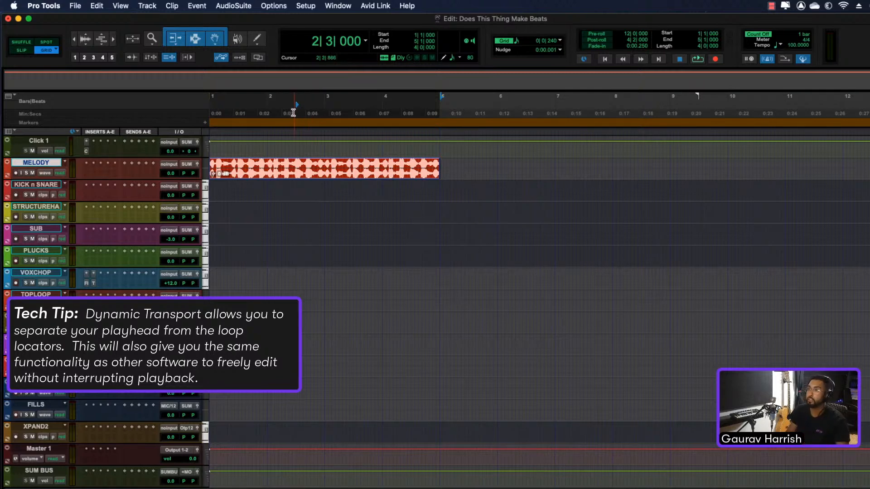
drag(297, 110, 175, 122)
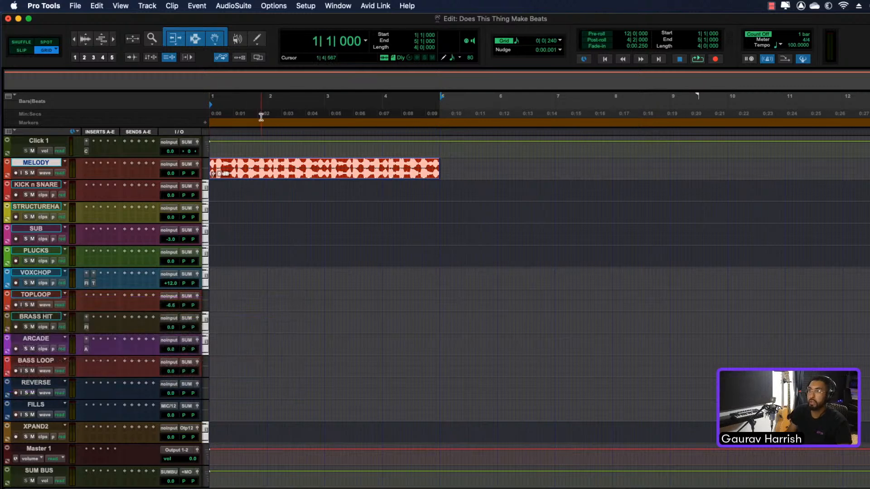
key(space)
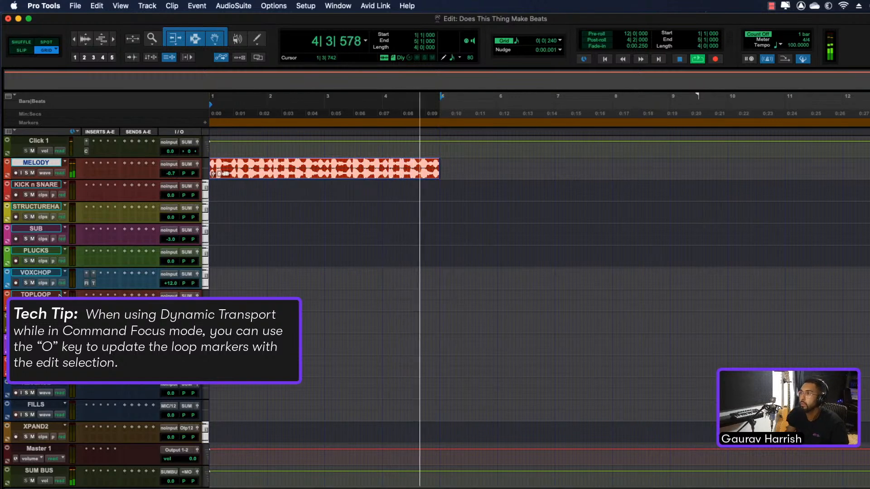
key(space)
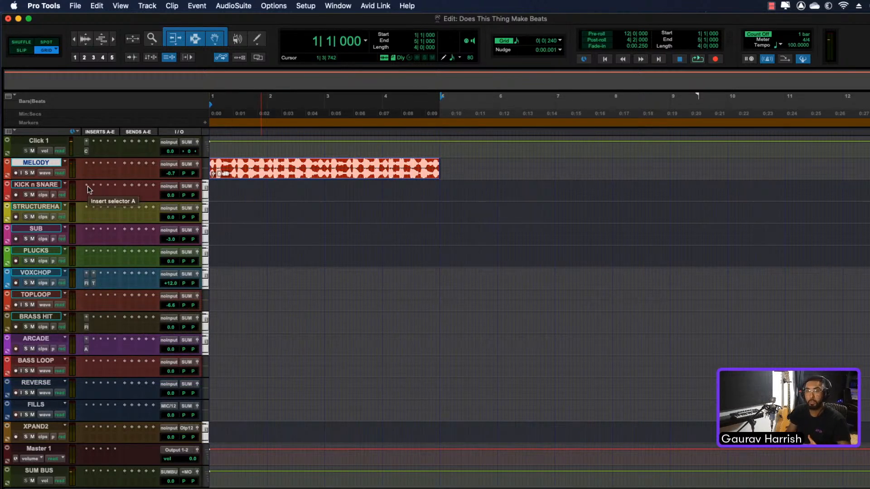
Step: Search for "filter g" and add the AIR Filter Gate plug-in to the MELODY track's first insert
click(87, 166)
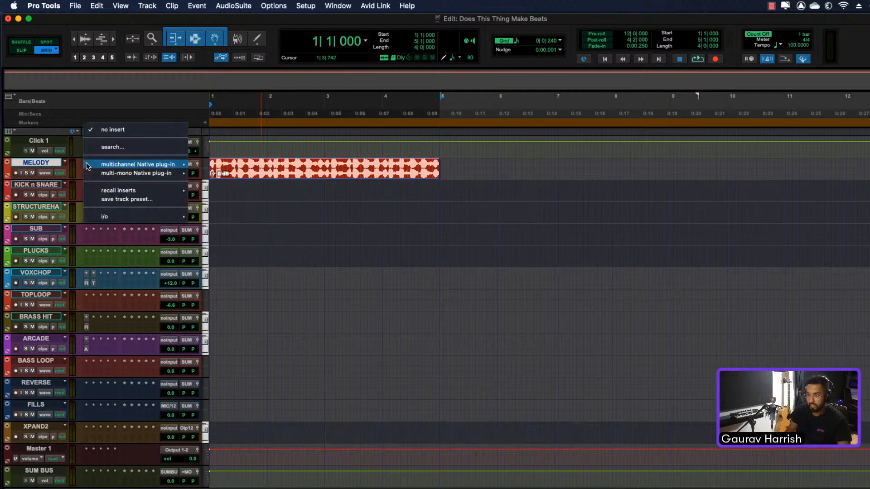
text(filter g)
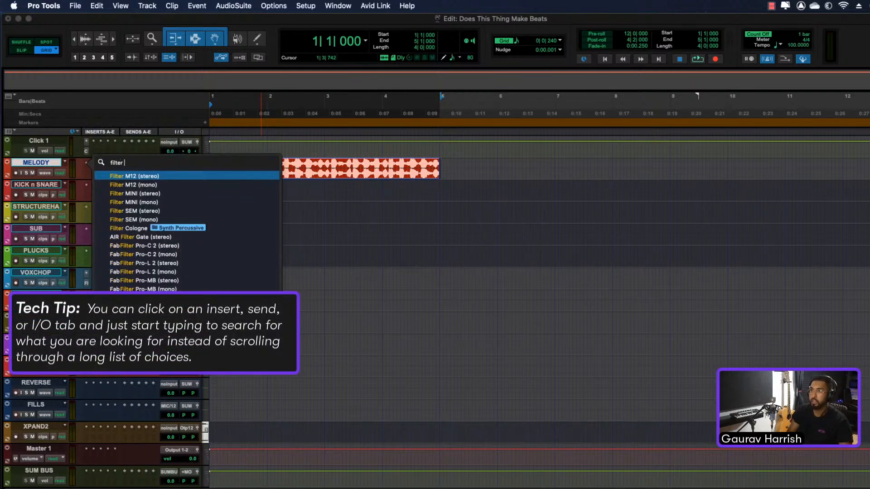
key(Return)
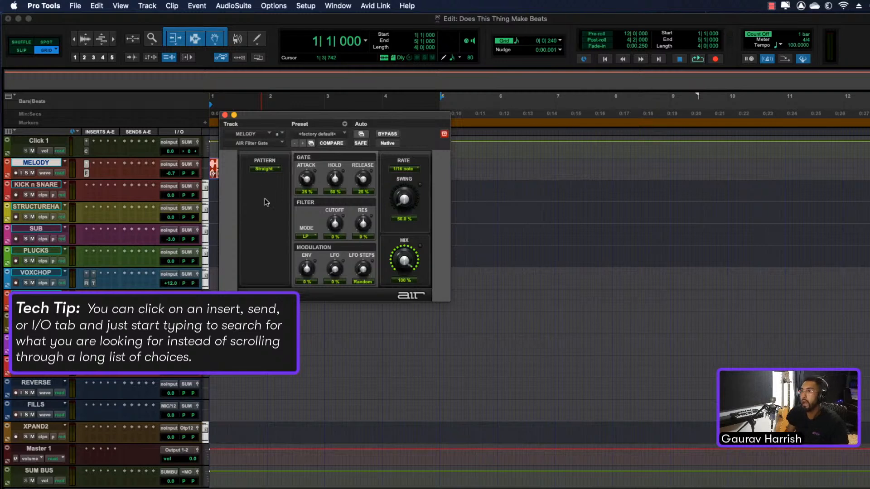
Step: Set the Filter Gate pattern to Tech 1 and its mix to about 46% while playing the melody, and close the plug-in
click(267, 170)
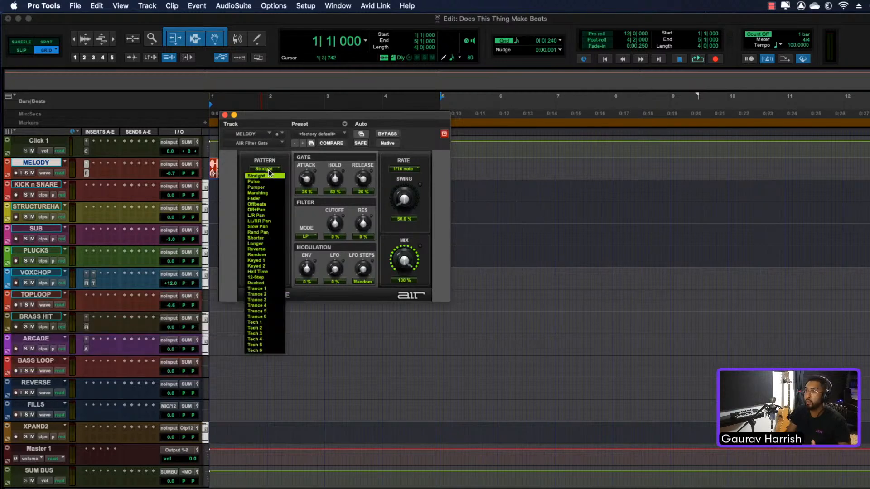
click(273, 322)
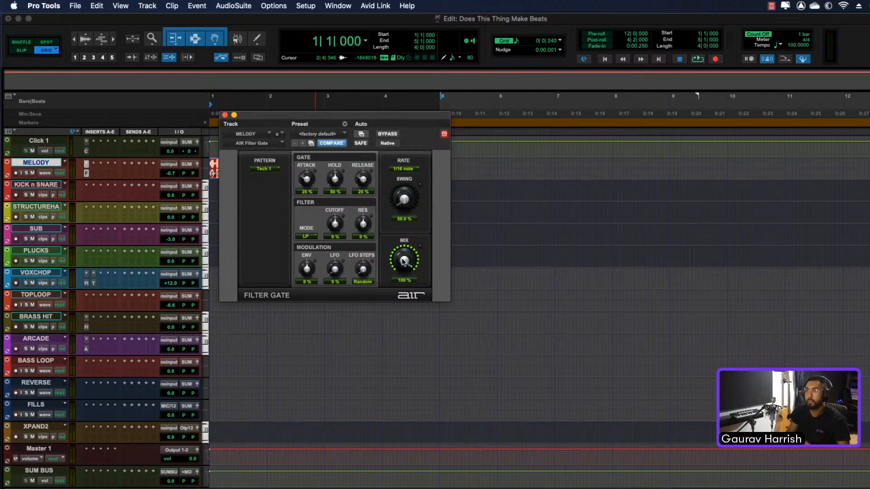
key(space)
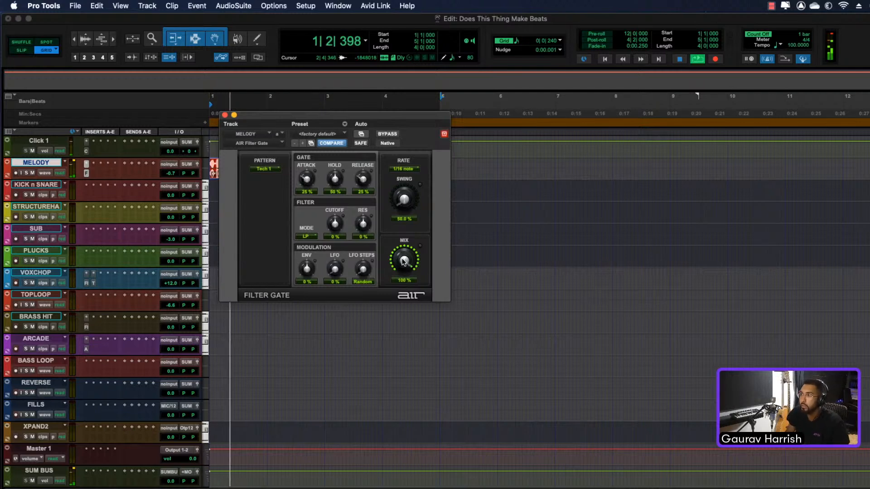
drag(404, 262, 388, 306)
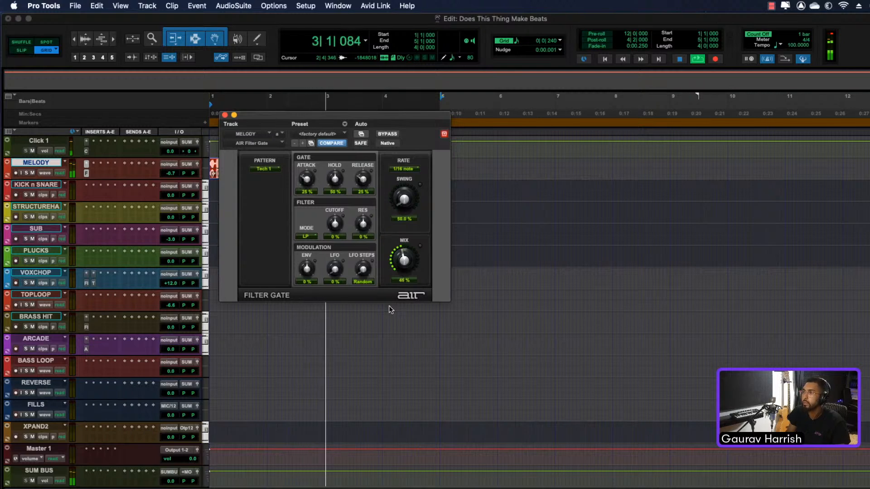
click(225, 115)
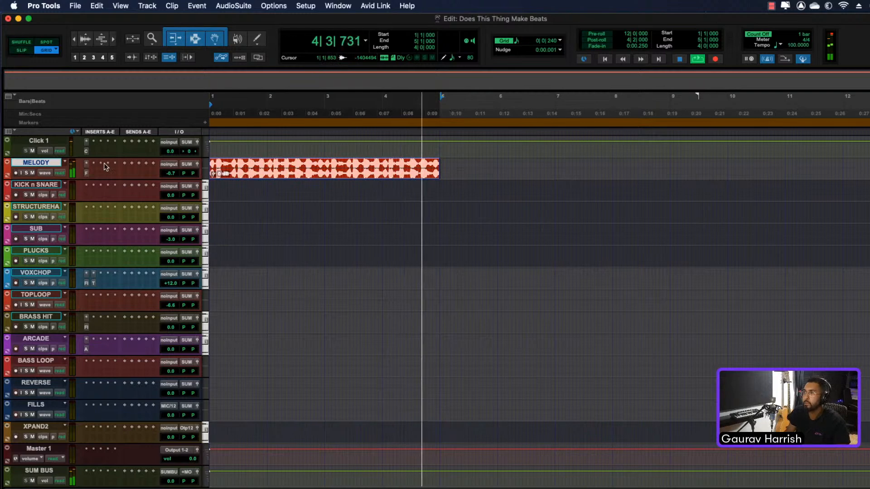
key(space)
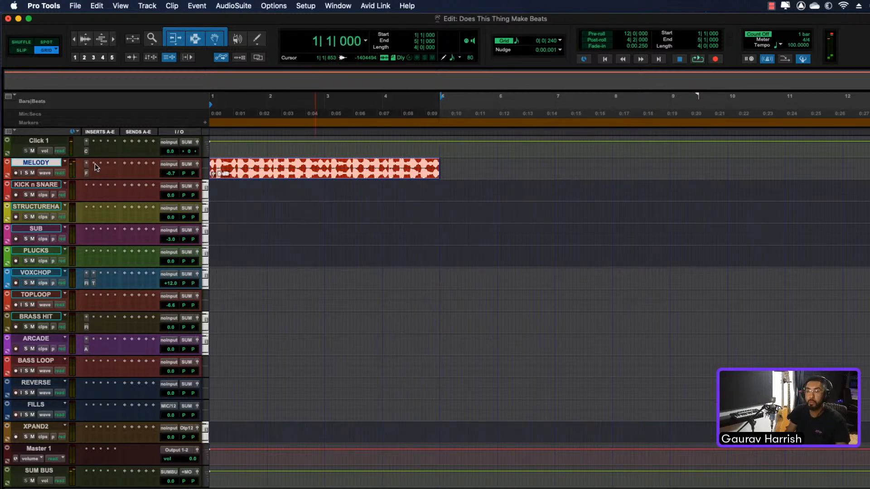
Step: Search for "fuzz" and add the AIR Fuzz-Wah plug-in to the MELODY track's second insert
click(96, 165)
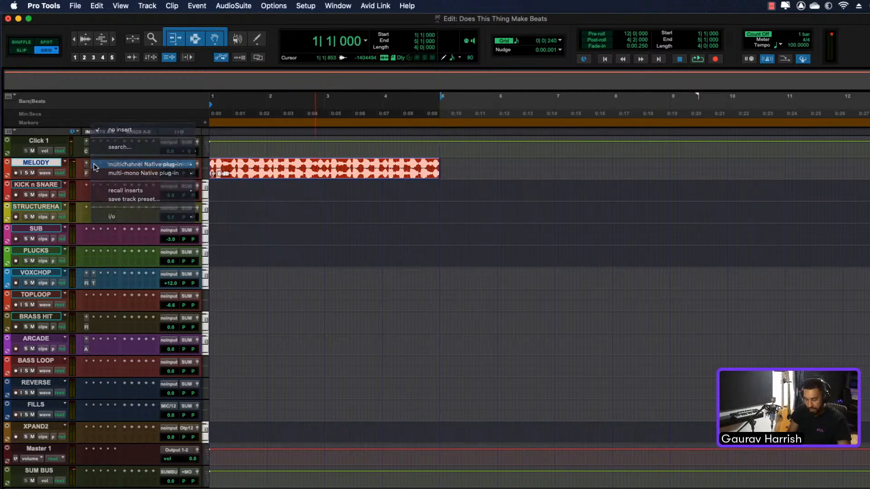
text(fuzz)
key(Return)
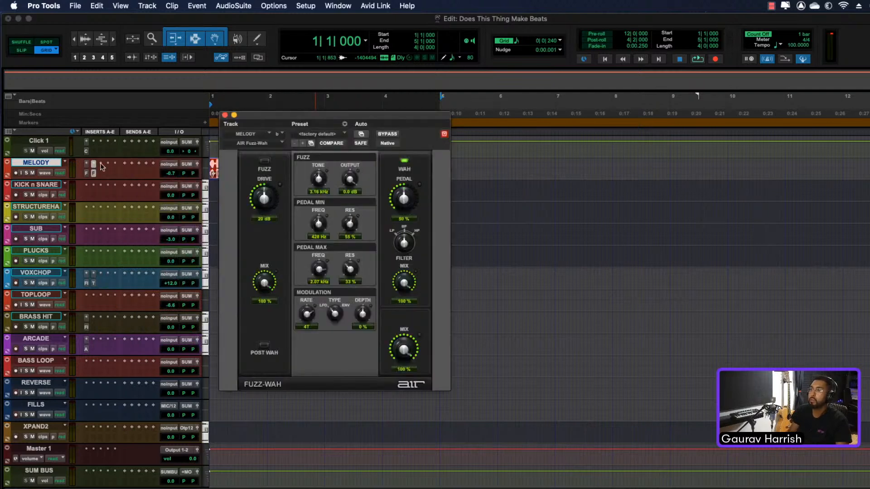
Step: Turn on the fuzz section with 13 dB drive, set the overall mix to about 46%, audition the melody, and close Fuzz-Wah
drag(263, 198, 259, 212)
drag(404, 345, 388, 390)
key(space)
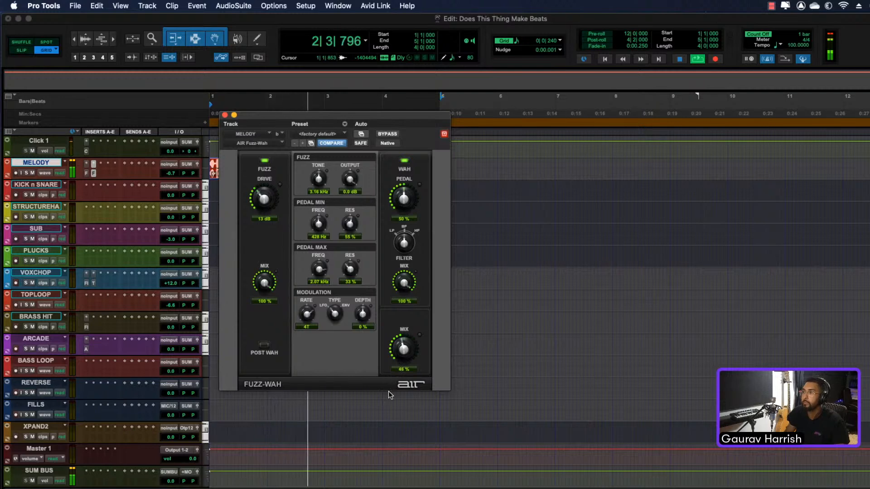
click(225, 116)
key(space)
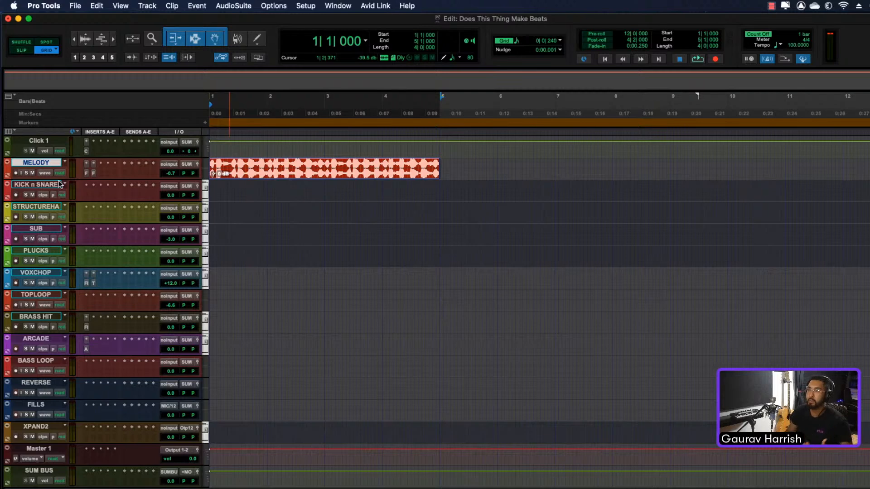
Step: Increase the KICK n SNARE track's height and insert the Falcon instrument on it, moving its window up beside the track list
click(39, 185)
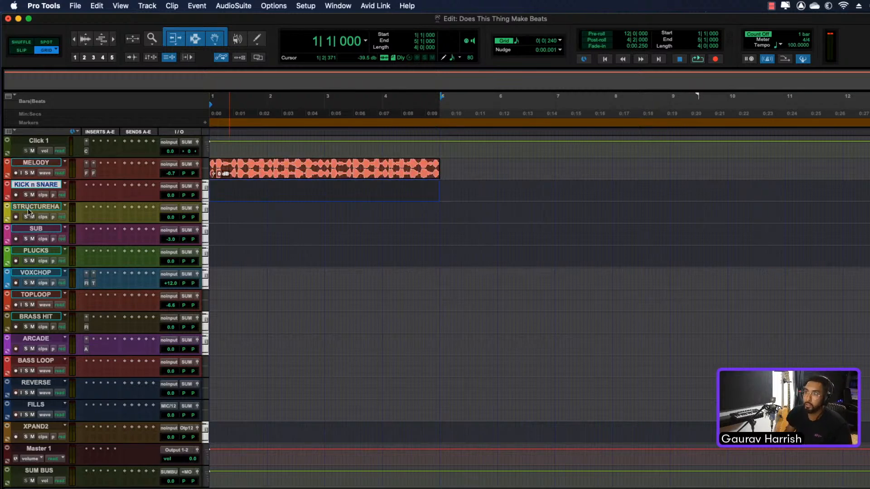
drag(28, 202, 26, 221)
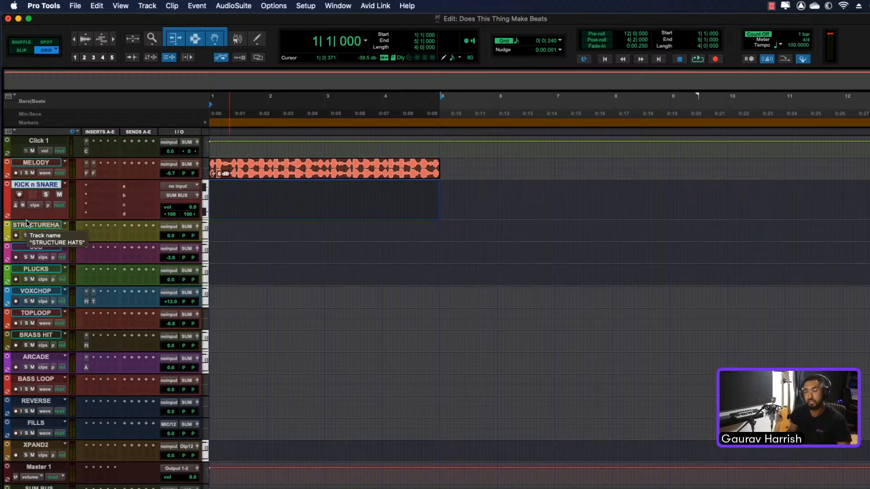
click(107, 186)
text(fal)
key(Return)
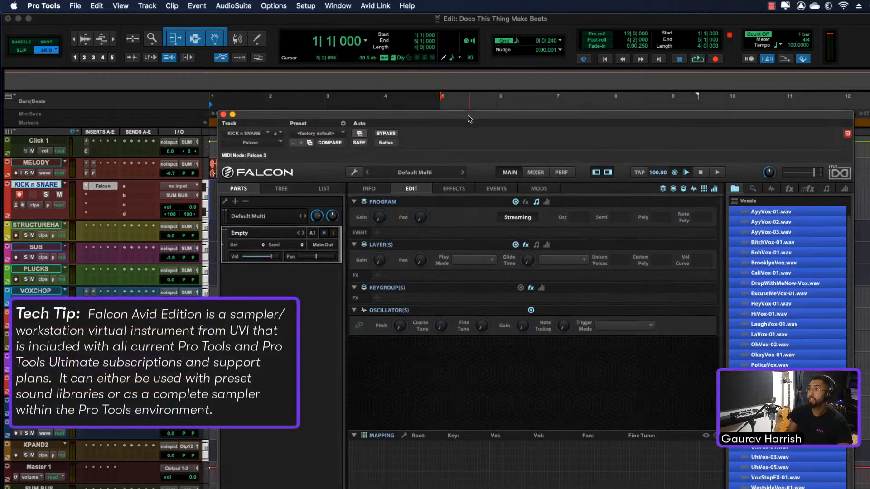
drag(468, 116, 447, 102)
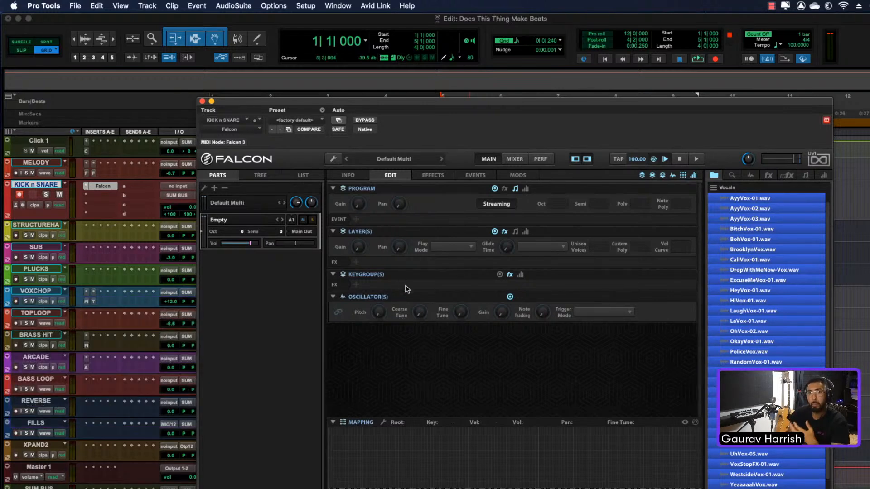
Step: Load the saved .uvip kit from the recent programs into Falcon and close the instrument window
click(333, 159)
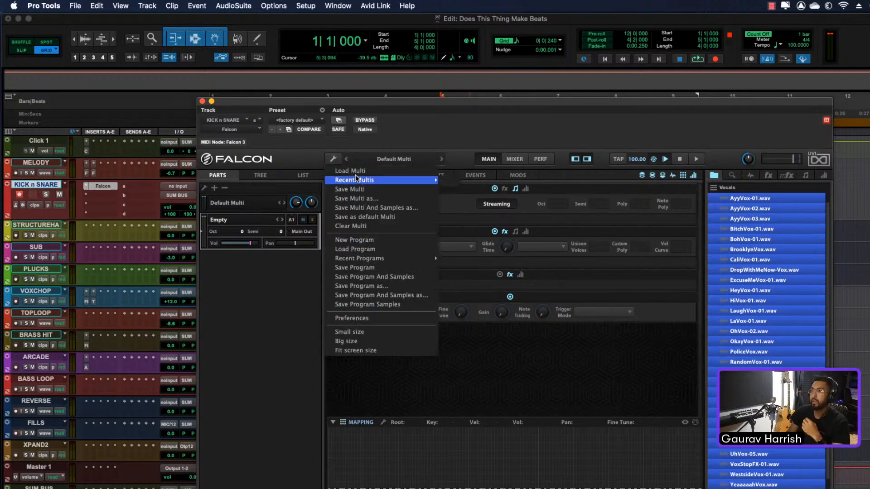
mouse_move(385, 260)
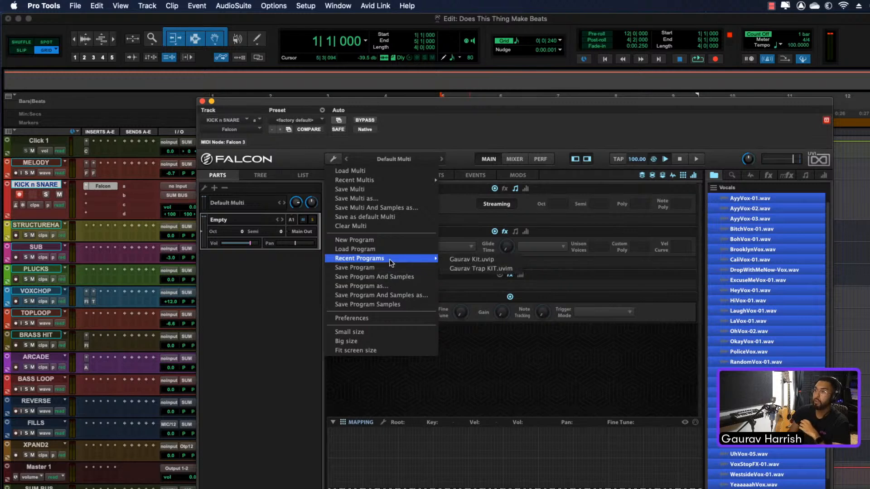
click(454, 259)
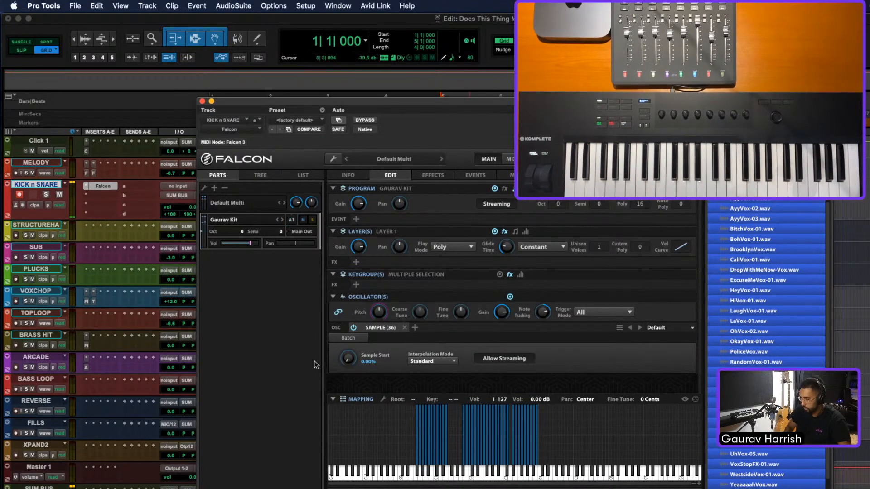
click(202, 101)
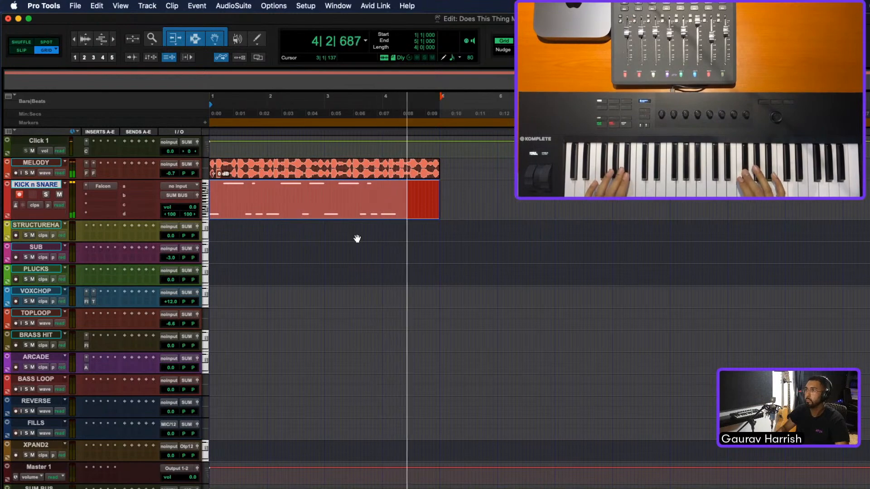
Step: End the first drum take, turn on MIDI Merge, and delete the recorded clip from the KICK n SNARE track
key(space)
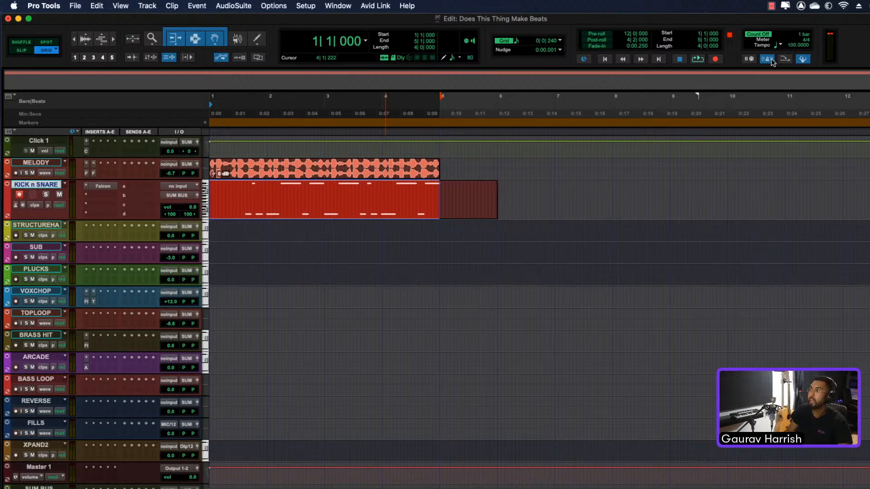
click(786, 60)
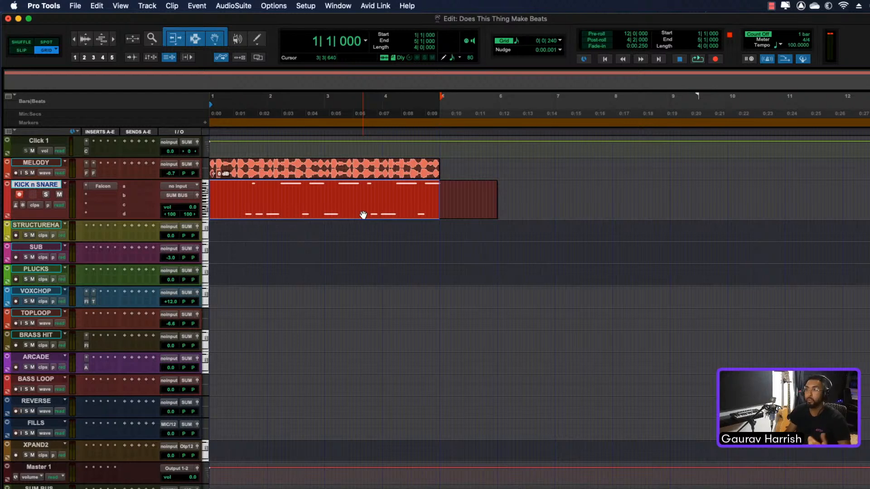
click(349, 214)
key(BackSpace)
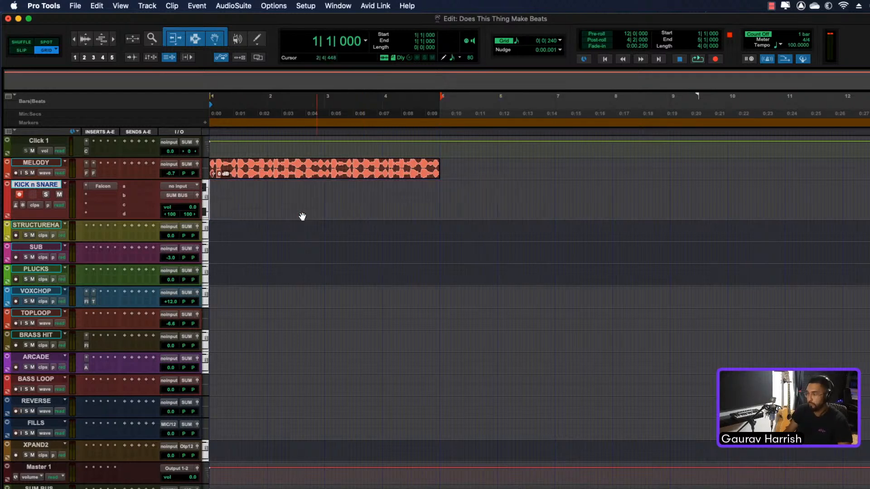
Step: Record a four-bar kick and snare pattern on the KICK n SNARE track from bar 1
key(shift+r)
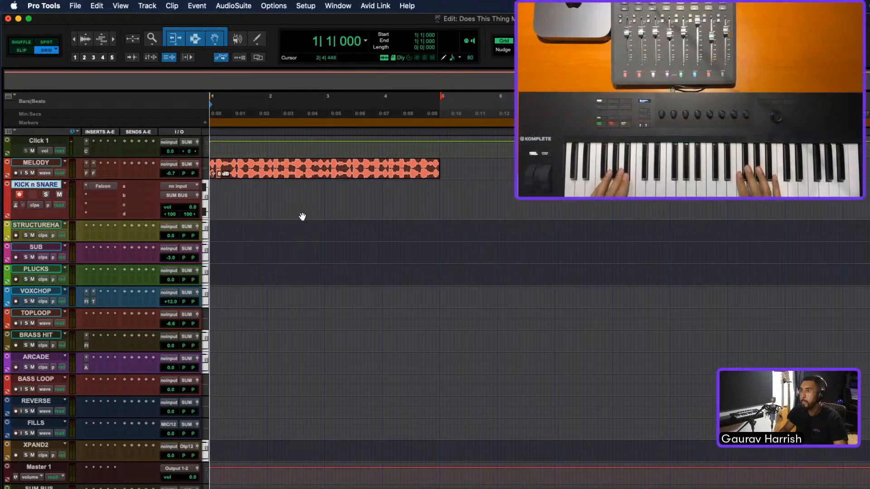
key(super+space)
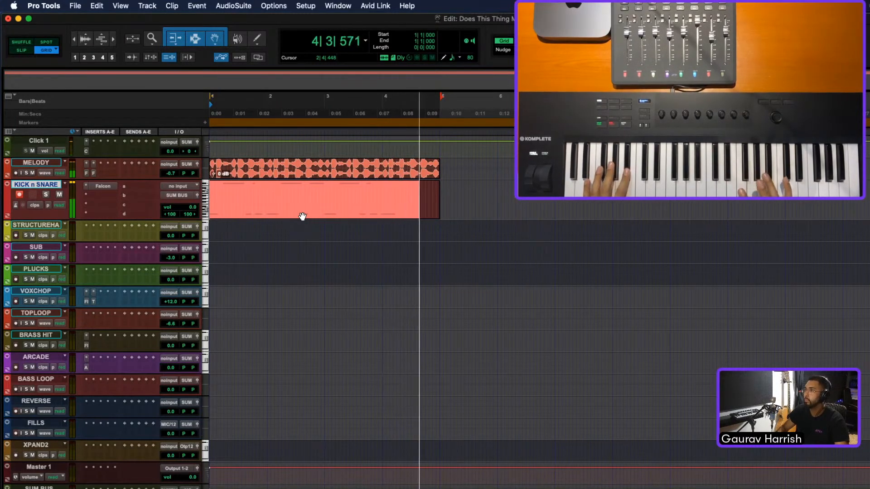
key(space)
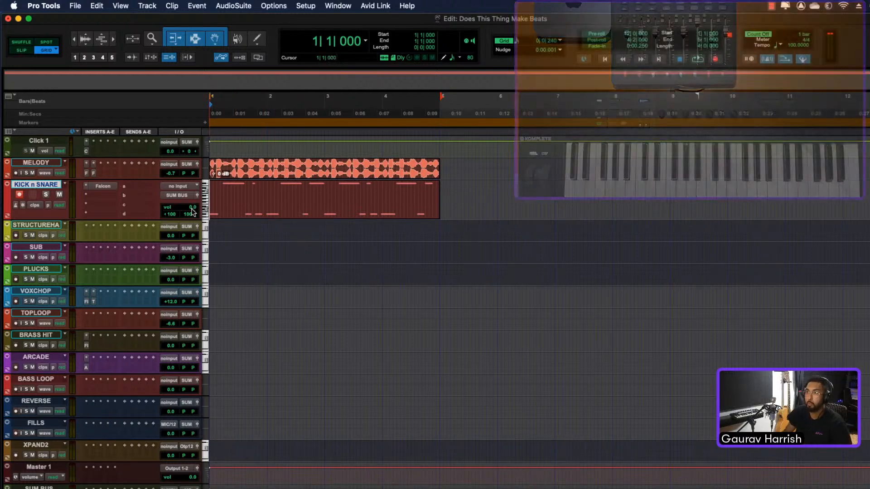
Step: Show the Real-Time Properties column for the tracks and increase the KICK n SNARE track's height to reveal all its properties
click(11, 131)
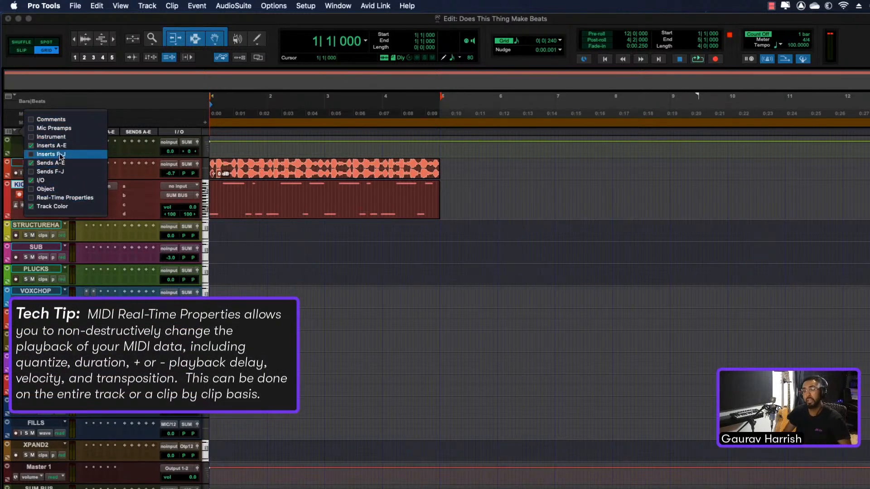
click(64, 198)
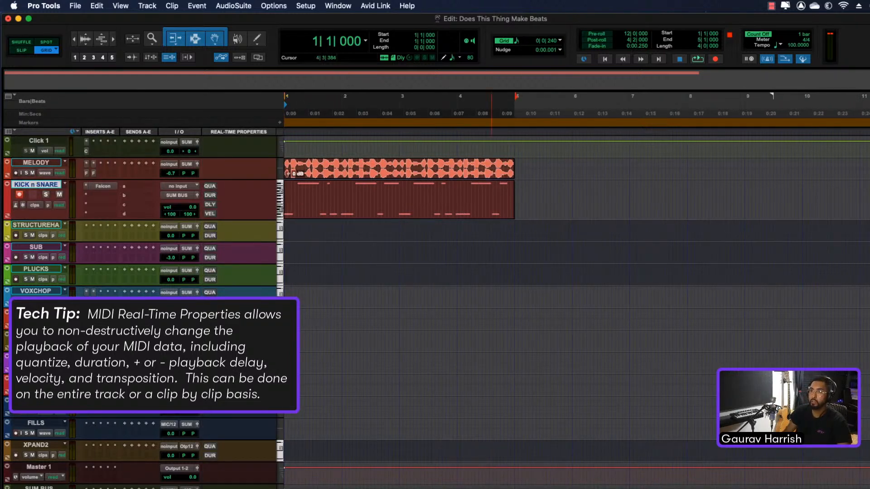
drag(10, 220, 10, 238)
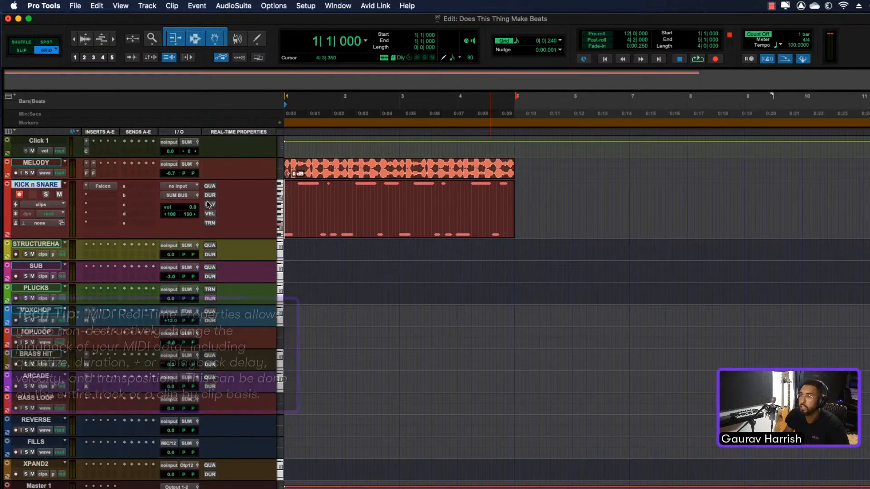
Step: Enable real-time quantize on the KICK n SNARE track with the MPC 55% 16th Swing groove
click(210, 186)
click(218, 186)
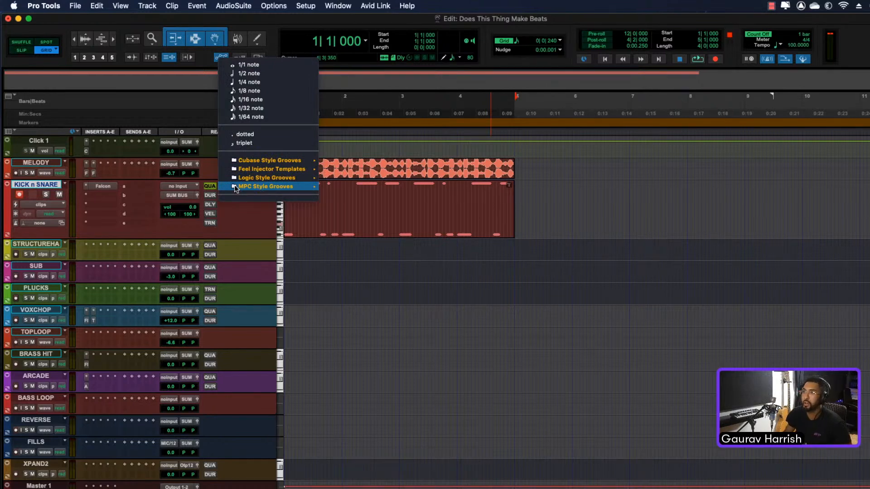
mouse_move(244, 187)
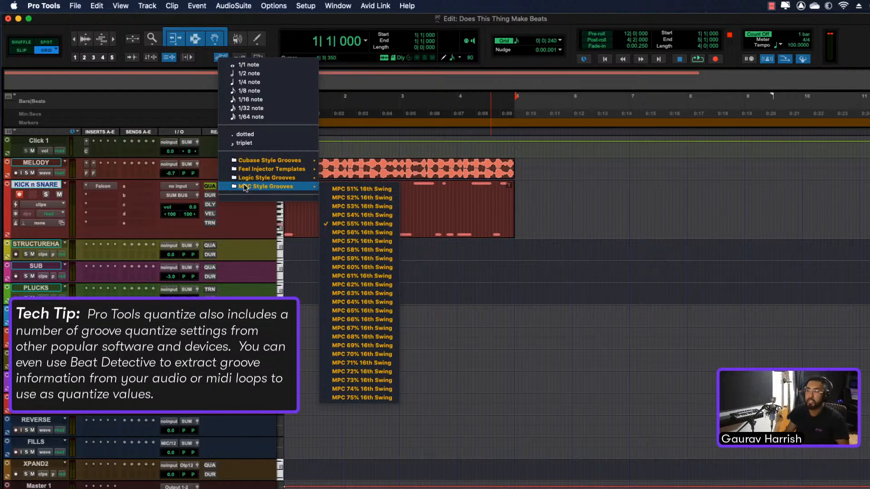
mouse_move(251, 170)
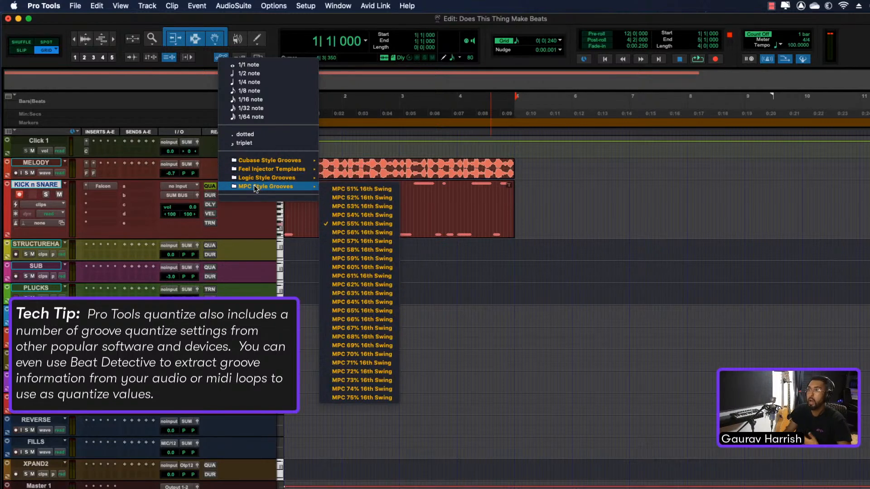
click(359, 224)
Step: Overdub additional drum notes into the four-bar KICK n SNARE clip while the melody loops
key(space)
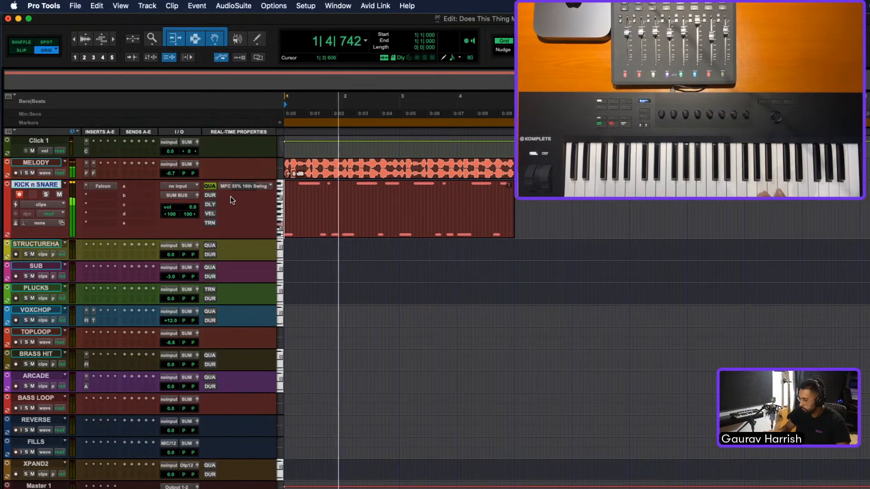
key(space)
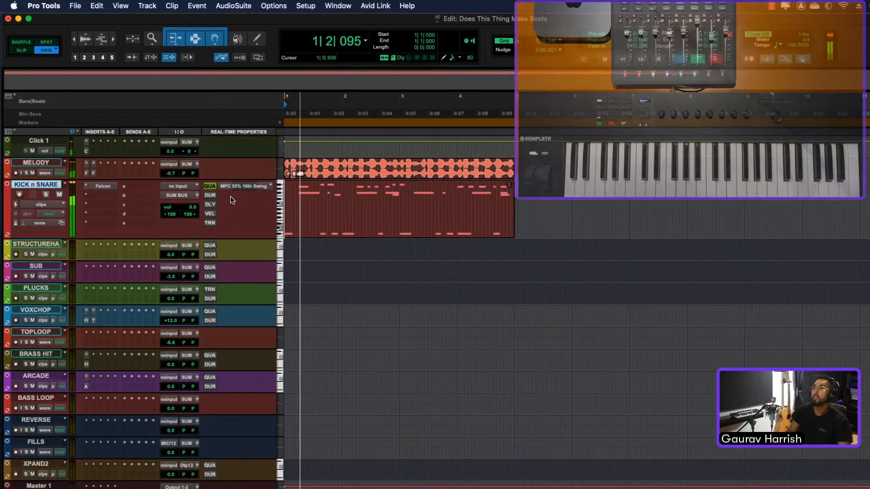
key(space)
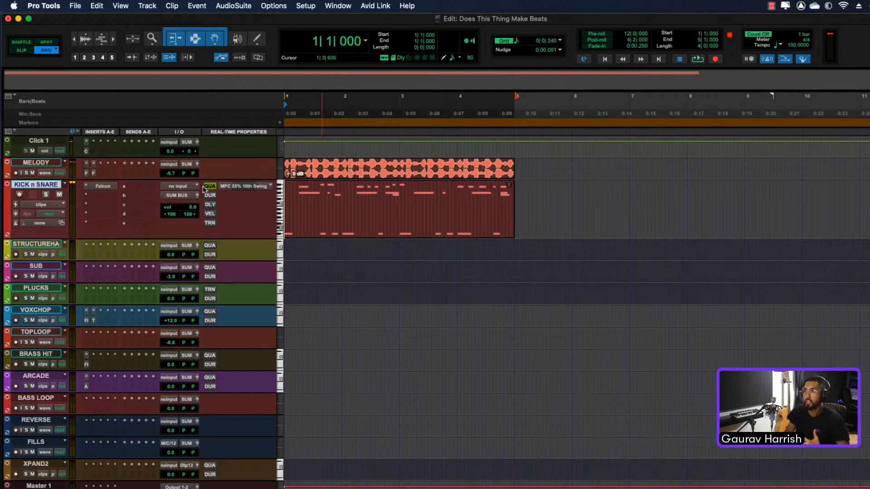
Step: Play back the beat, reduce the KICK n SNARE track's height, and lower its volume to about -1.9 dB
key(space)
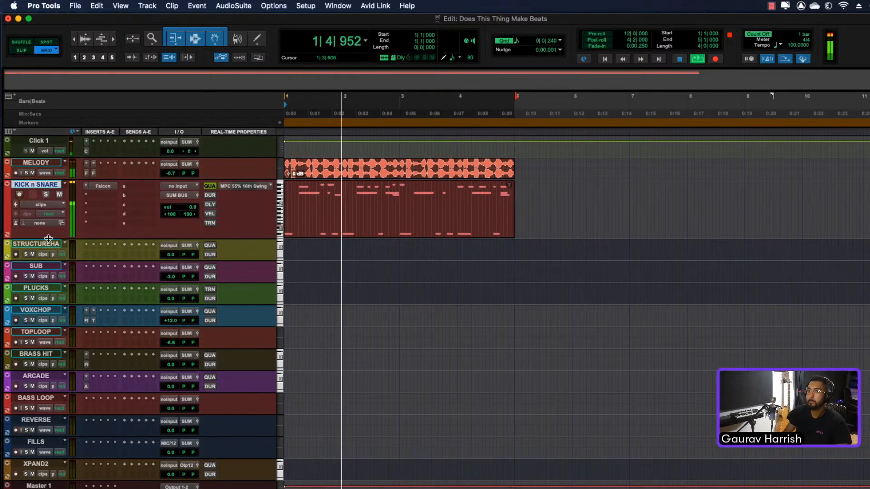
drag(47, 237, 48, 220)
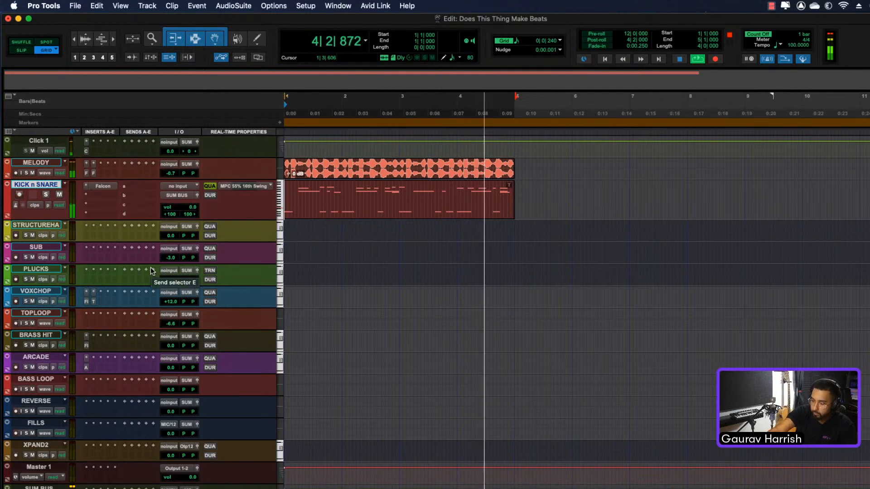
key(space)
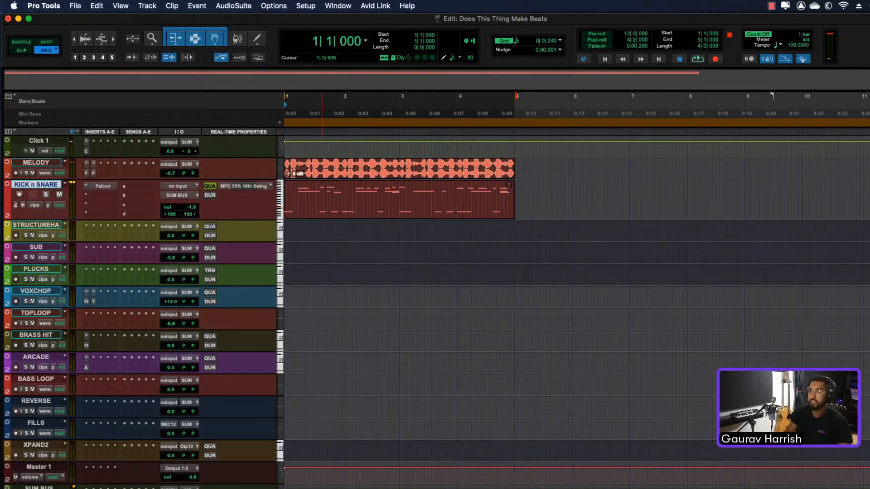
Step: Increase the STRUCTURE HATS track's height, record-enable it, and insert Structure Free on its first insert by searching "struc"
drag(15, 242, 15, 261)
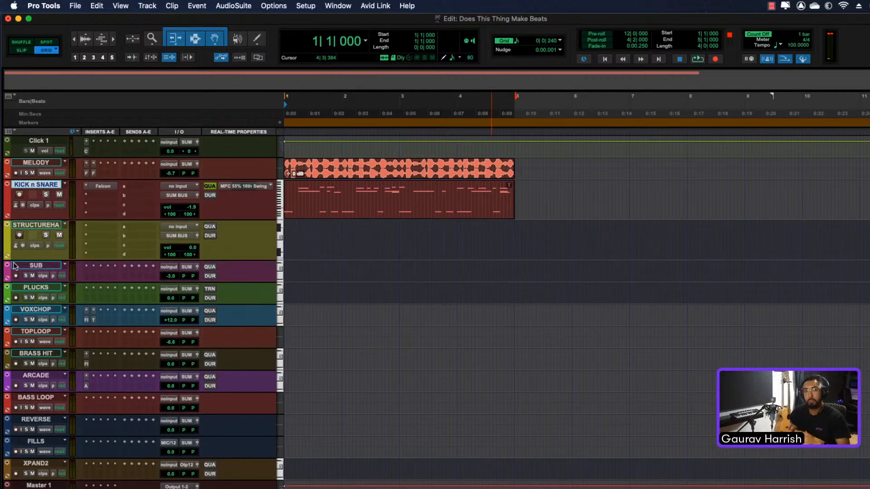
click(19, 234)
click(91, 228)
text(struc)
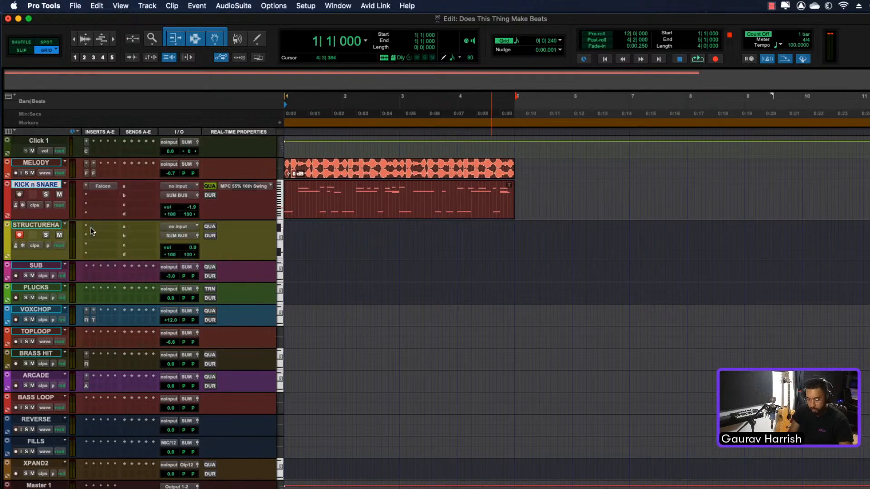
key(Return)
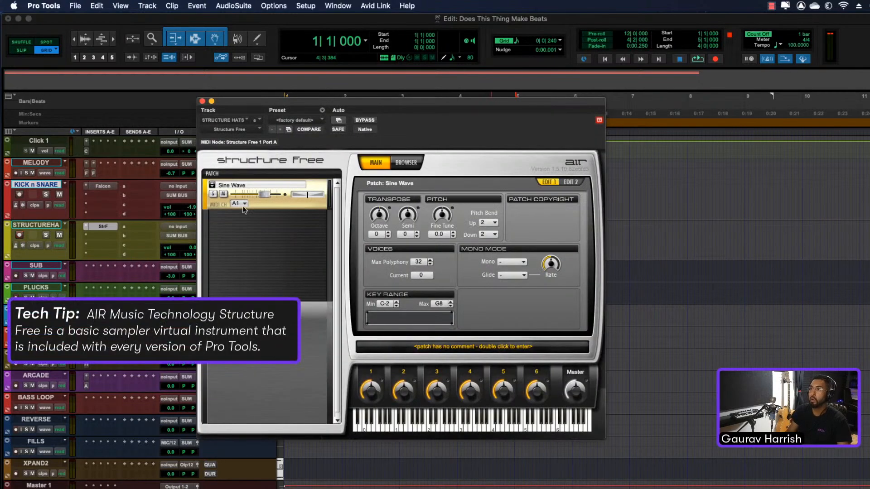
Step: Remove the default Sine Wave patch from Structure Free and load sounds from a file browser into its patch list
right_click(272, 207)
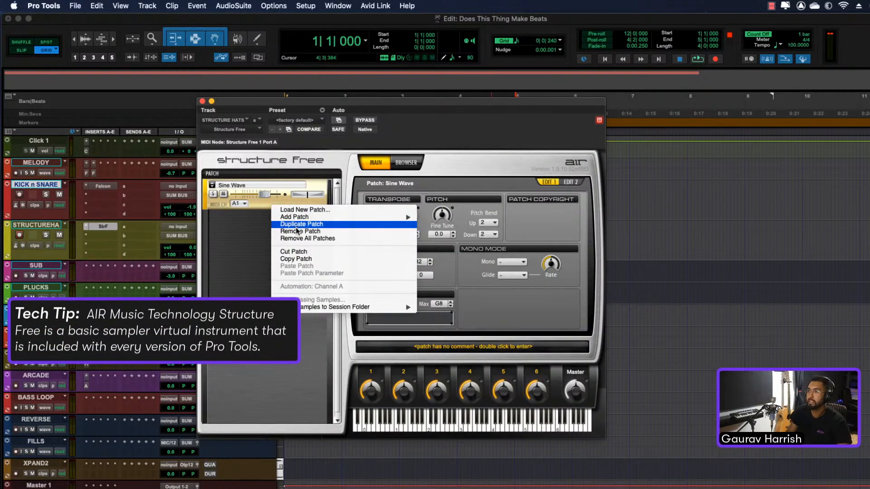
click(295, 228)
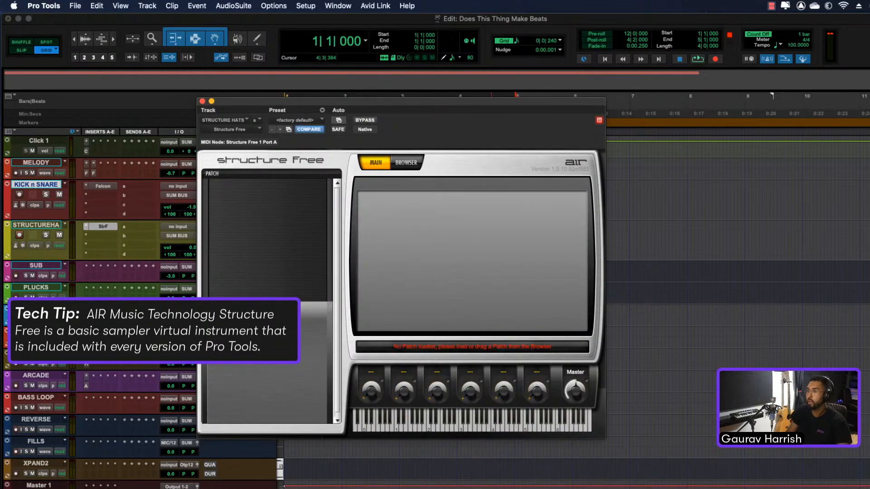
click(635, 488)
drag(710, 217, 323, 259)
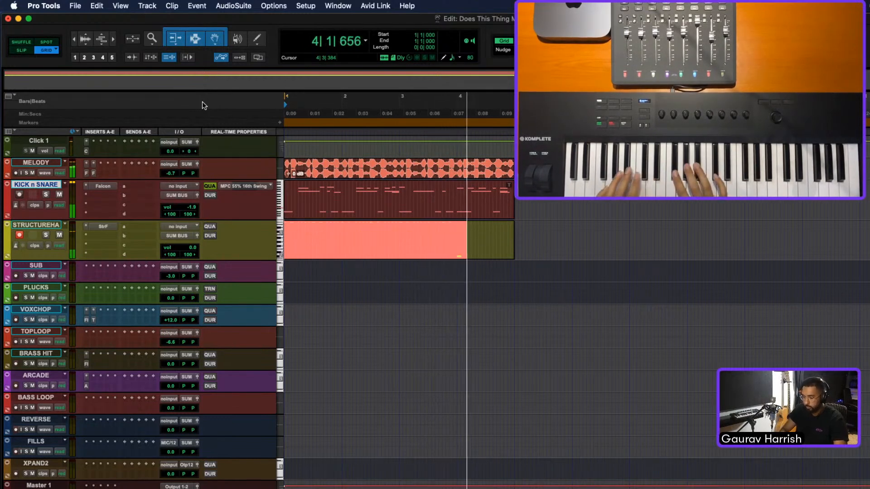
Step: Record a four-bar part on the STRUCTURE HATS track and enable its real-time quantize at 1/16 note
key(space)
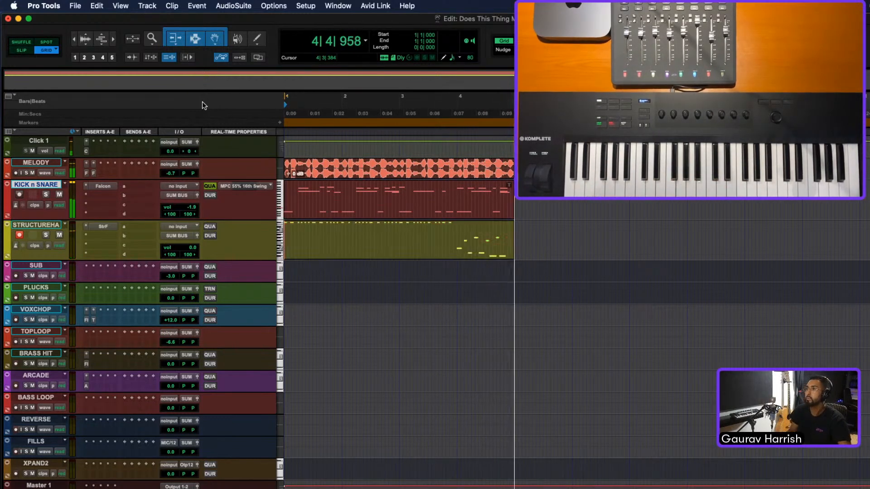
click(209, 227)
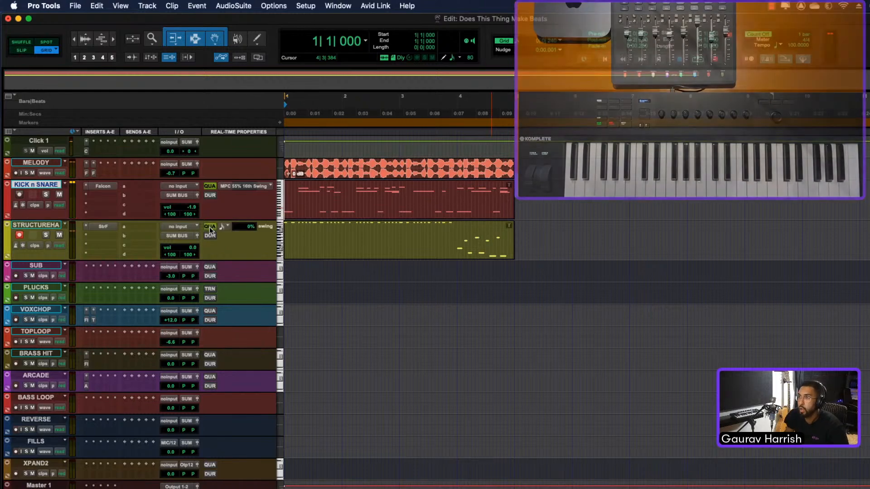
click(224, 227)
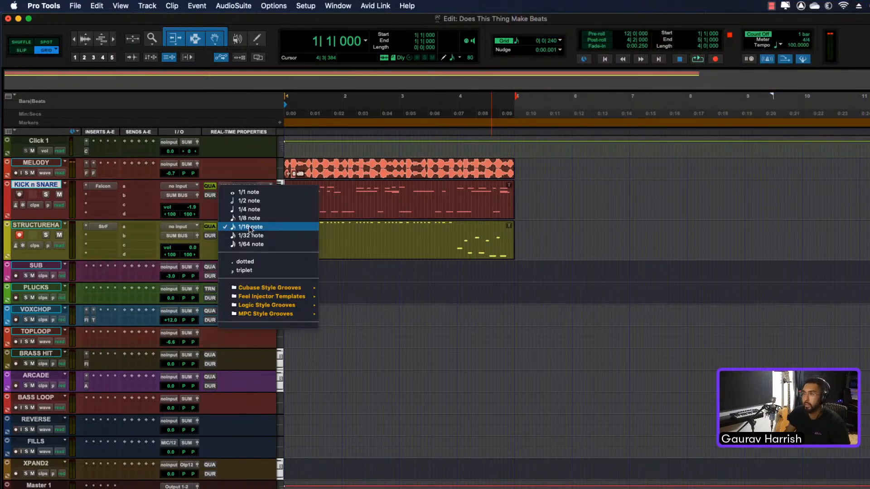
click(322, 238)
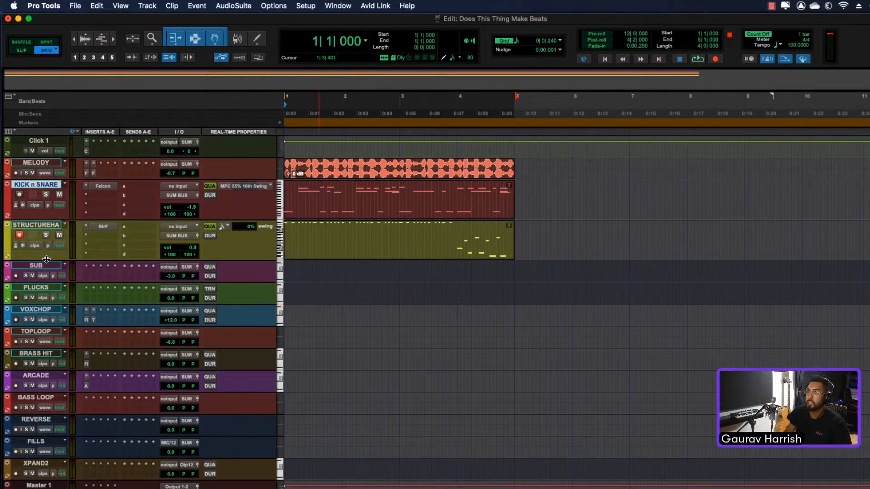
Step: Increase the STRUCTURE HATS track's height, solo it, and insert AIR Enhancer (stereo) on its second insert by searching "enha"
drag(46, 260, 43, 297)
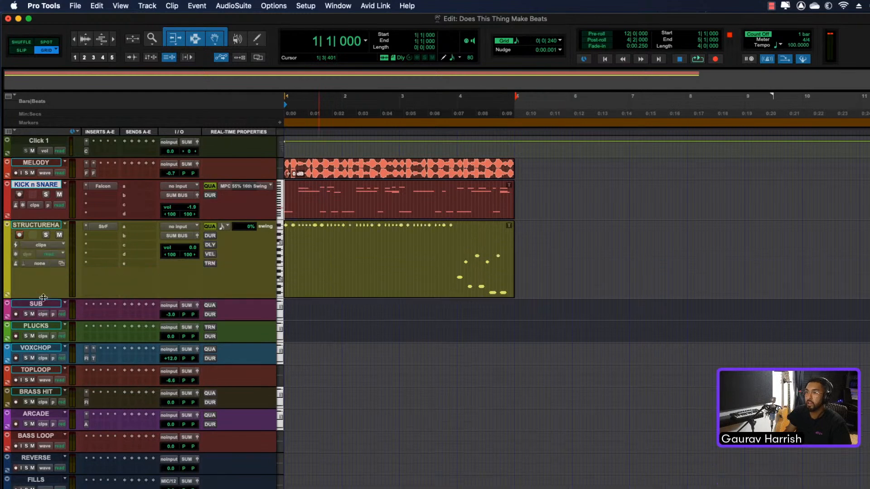
click(47, 235)
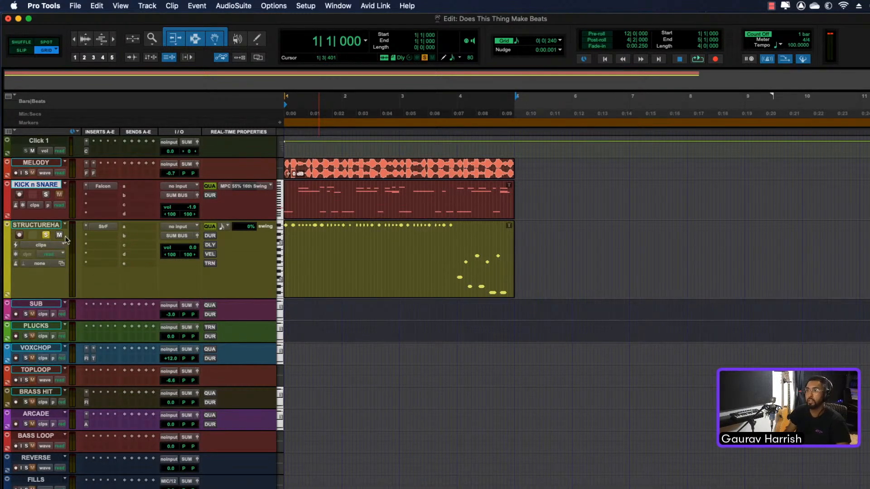
click(91, 235)
text(enha)
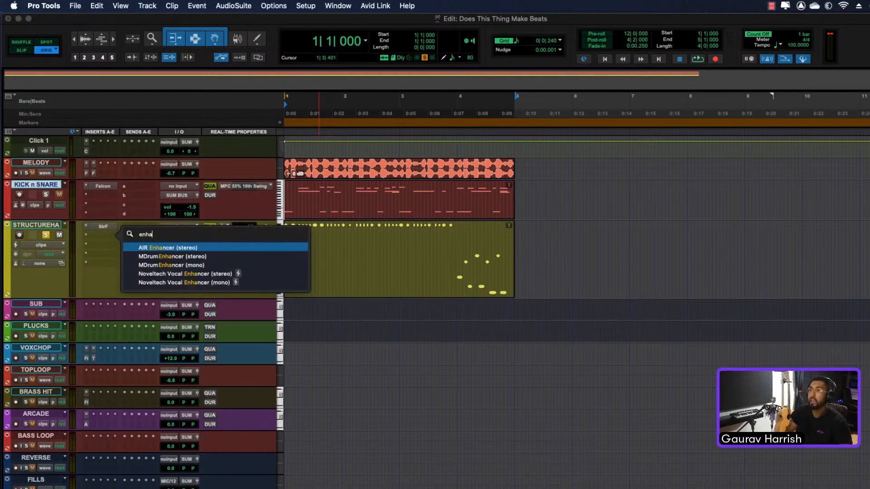
key(Return)
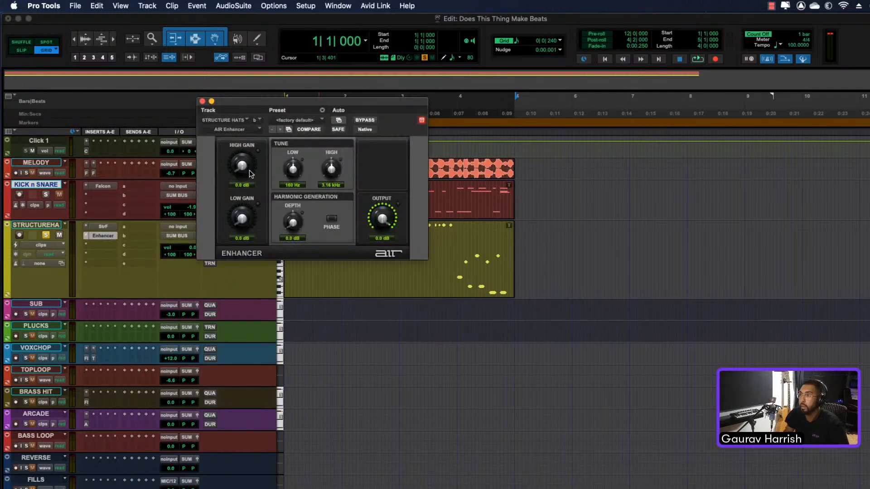
Step: Raise the Enhancer's High Gain to about 7.5 dB, comparing against bypass during playback
drag(243, 168, 251, 122)
key(space)
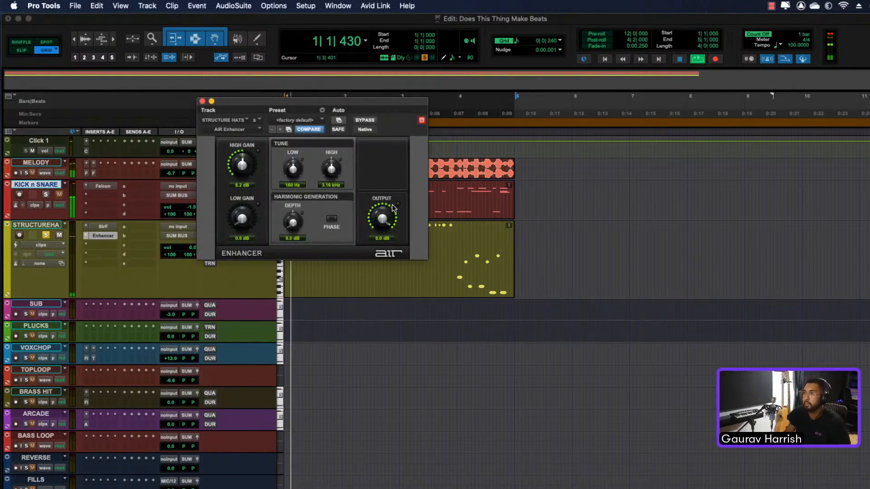
click(365, 122)
click(365, 123)
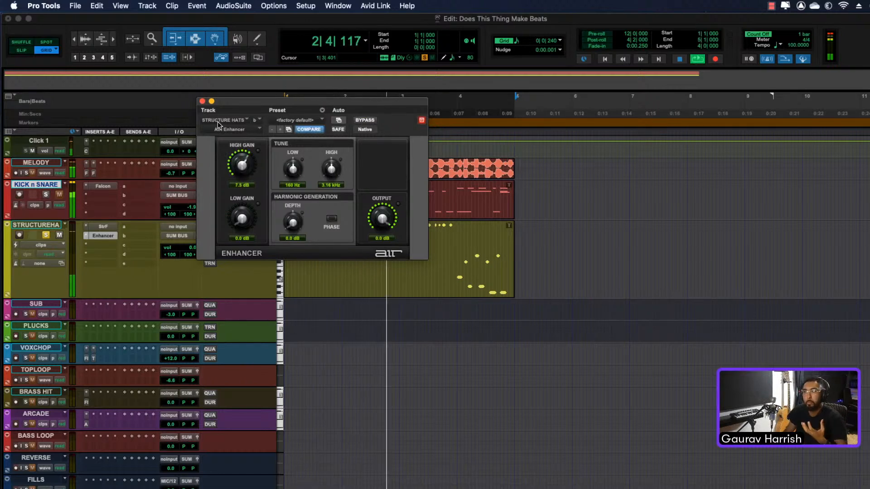
click(103, 236)
key(space)
Step: Insert EQ3 7-Band (stereo) on STRUCTURE HATS and set MF to 2.2 dB at 1.04 kHz, HF 2.0 dB at 2.69 kHz, LF -9.6 dB at 134.5 Hz
click(91, 244)
text(eq)
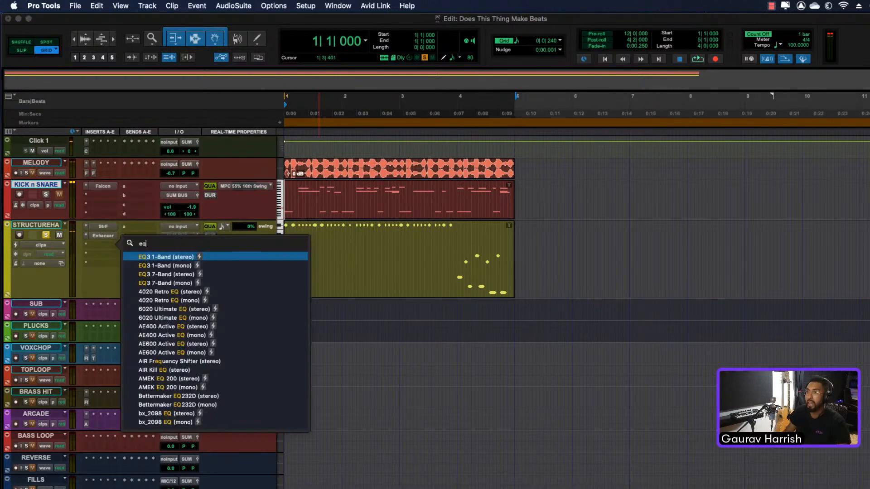
click(159, 274)
drag(498, 193, 453, 186)
key(space)
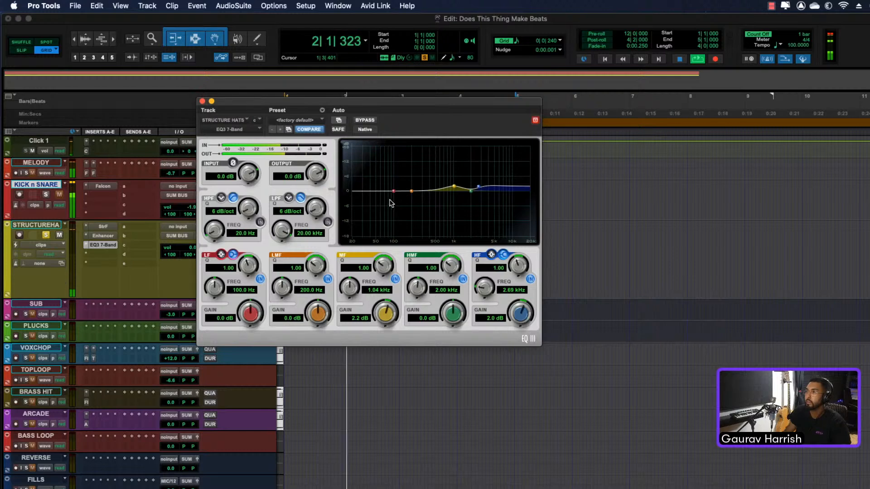
drag(393, 194, 401, 215)
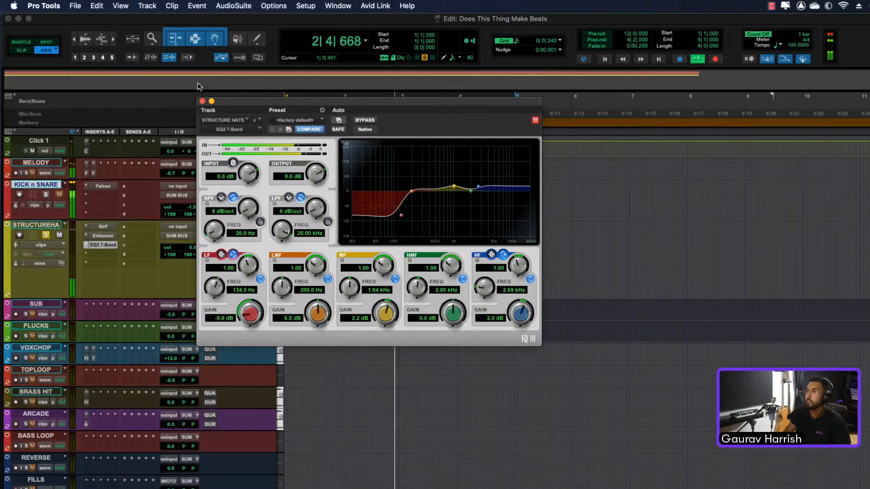
click(202, 102)
key(space)
Step: Insert AIR Filter Gate on the fourth insert of STRUCTURE HATS by searching "filter gate"
click(96, 257)
text(fa)
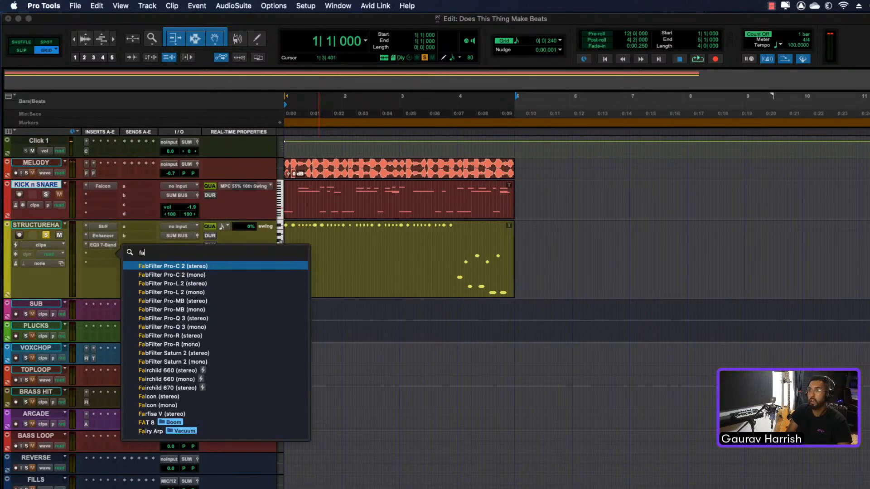
key(BackSpace)
text(ilt)
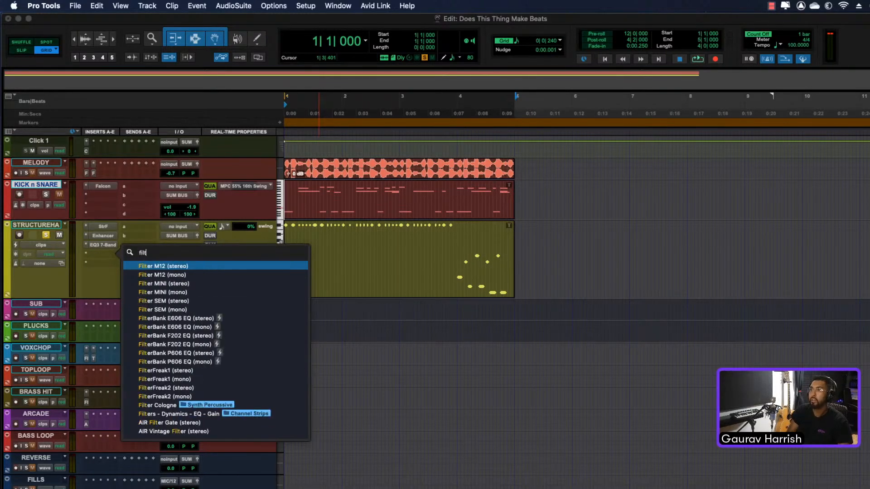
text(er gate)
key(Return)
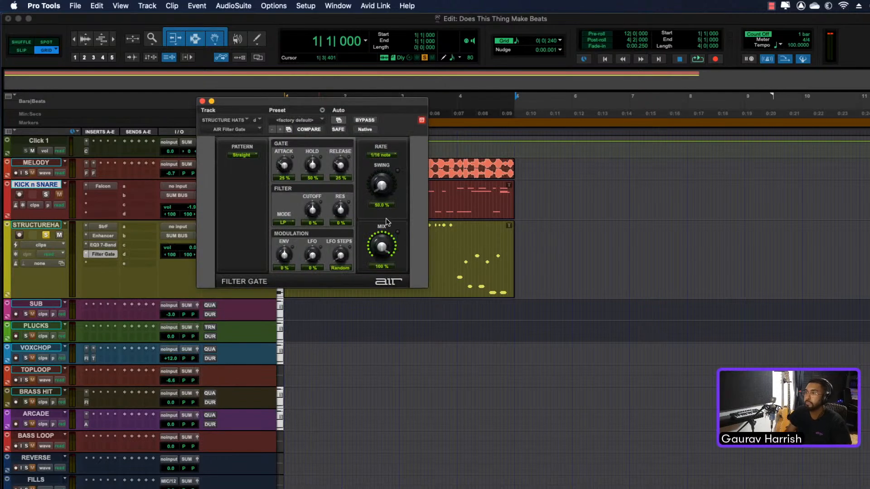
Step: Set the Filter Gate pattern to Offbeats and lower its mix to about 37% while listening back
click(242, 155)
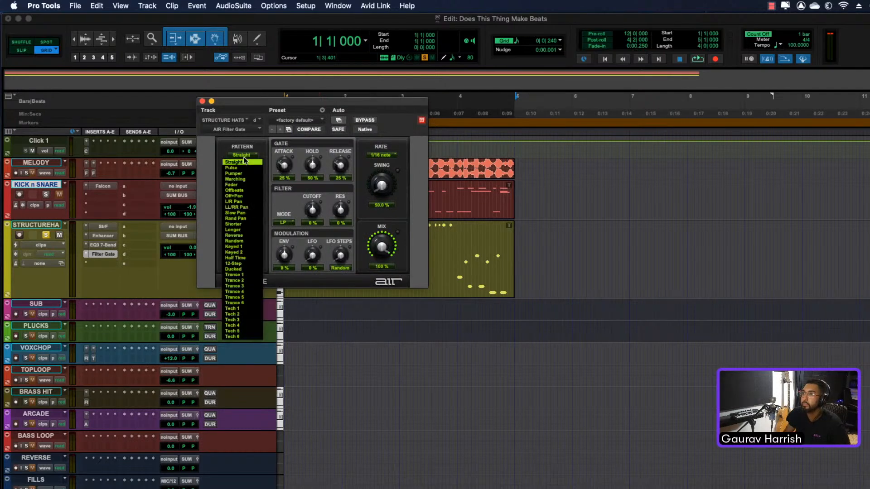
click(248, 191)
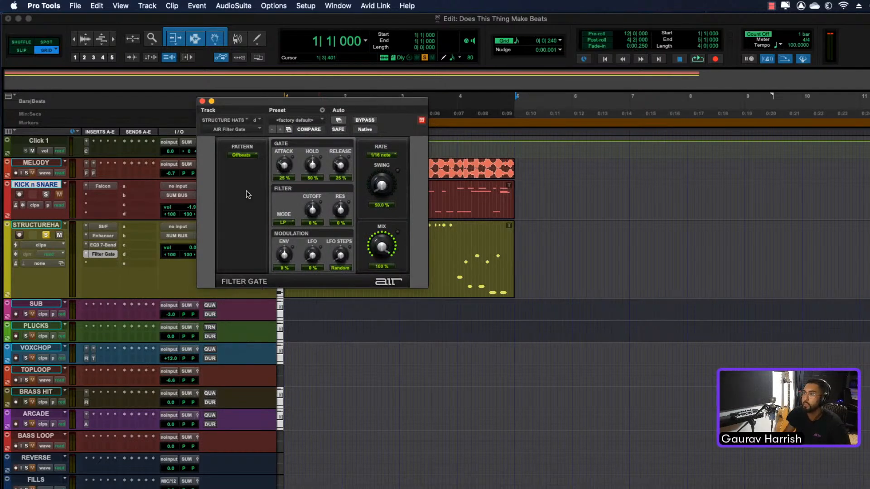
drag(382, 252, 376, 284)
key(space)
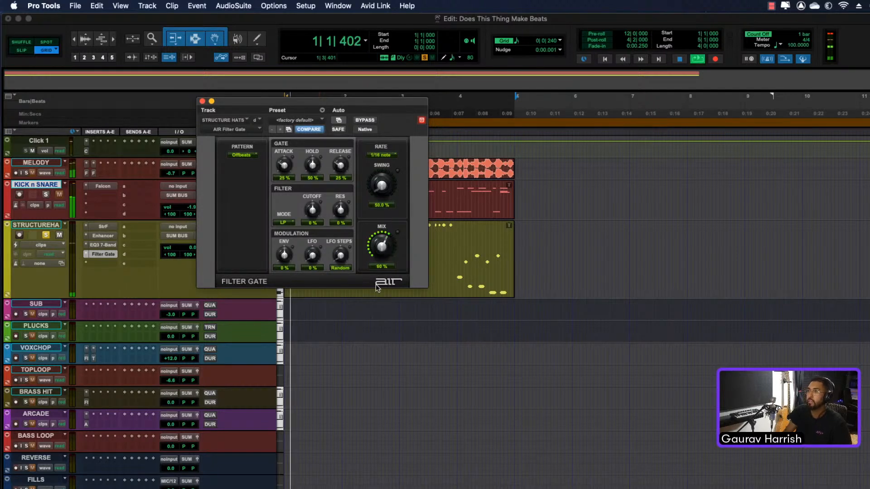
drag(380, 252, 371, 274)
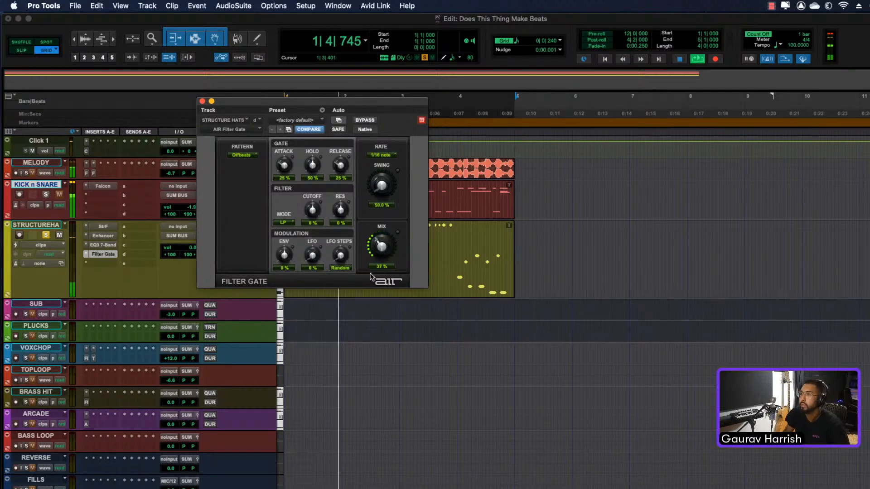
click(202, 101)
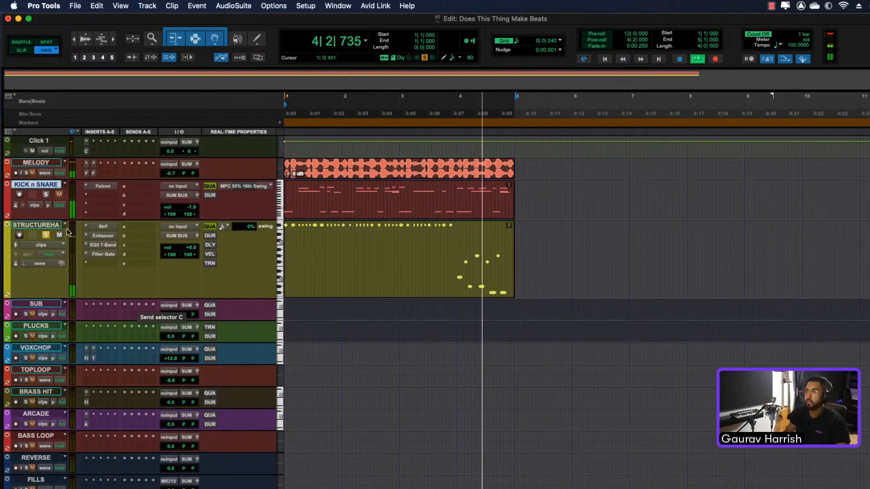
Step: Raise the STRUCTURE HATS volume to about +0.6 dB, unsolo the track, and reduce its height while playing the full beat
click(45, 235)
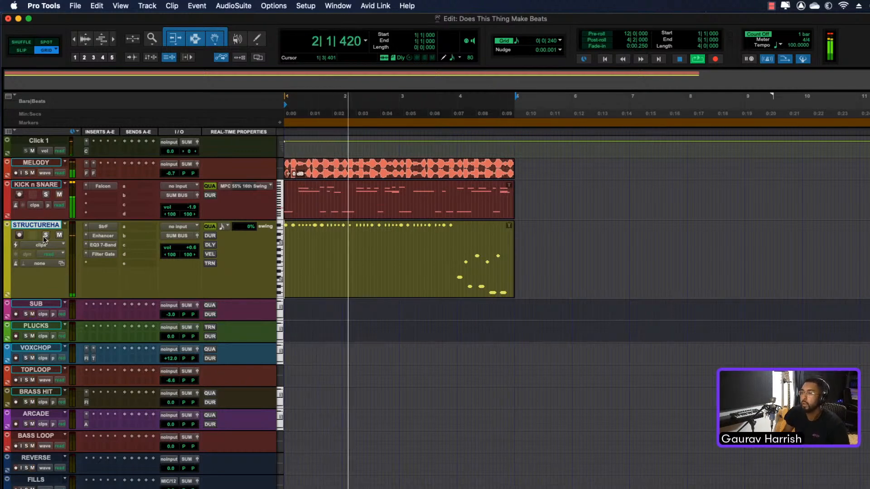
drag(33, 298, 31, 262)
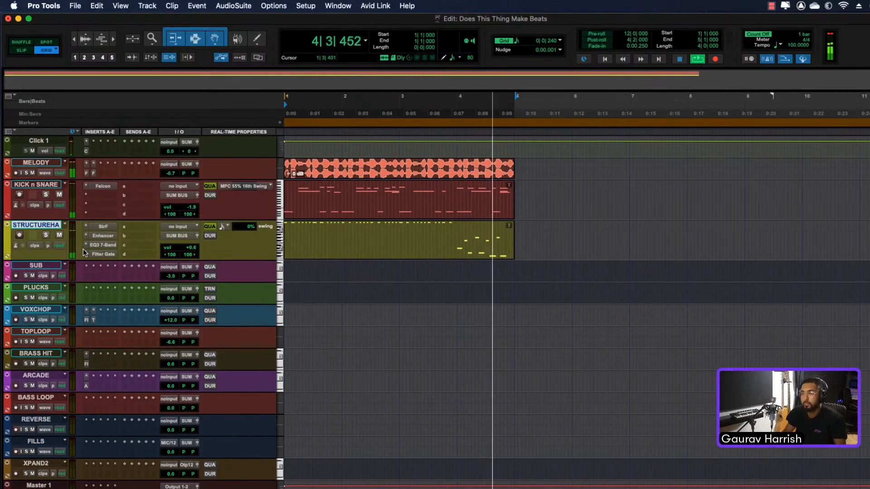
key(space)
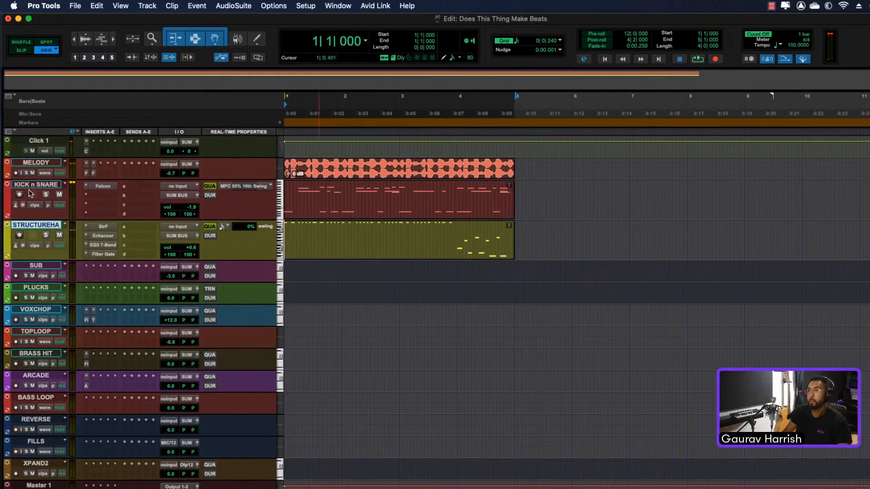
Step: Select the KICK n SNARE and STRUCTURE HATS tracks together and start moving them to a new folder
click(35, 186)
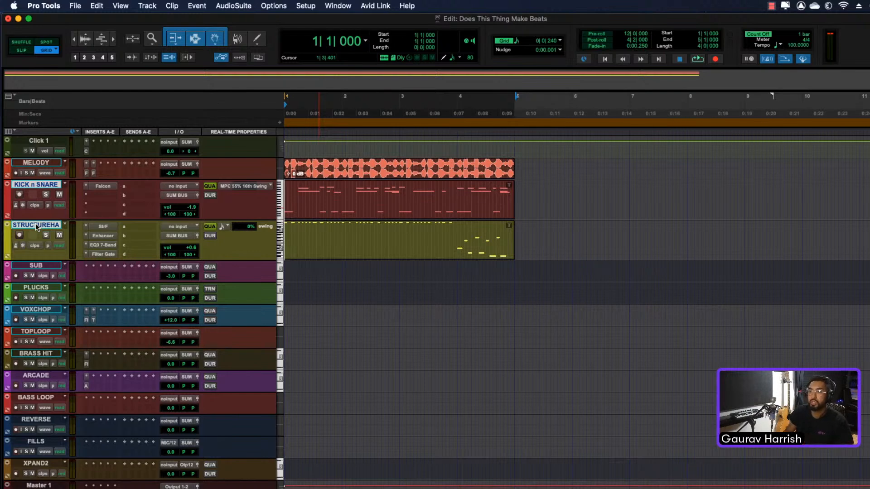
right_click(35, 224)
mouse_move(83, 266)
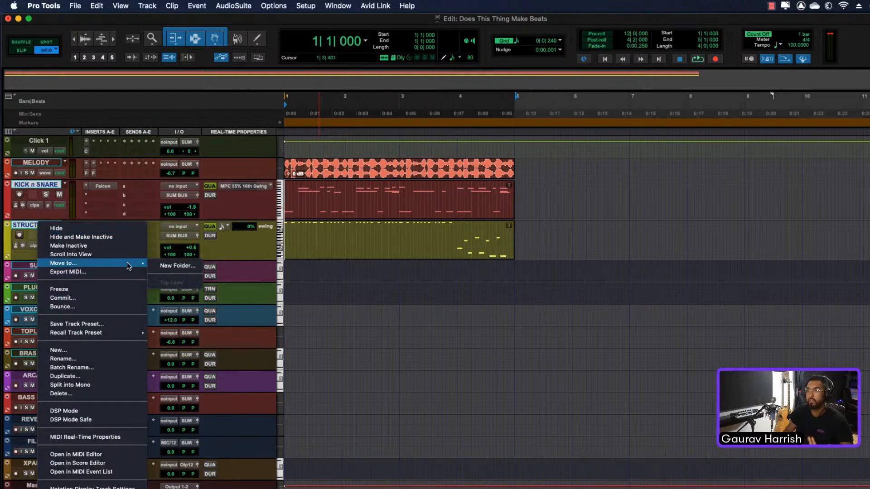
click(166, 268)
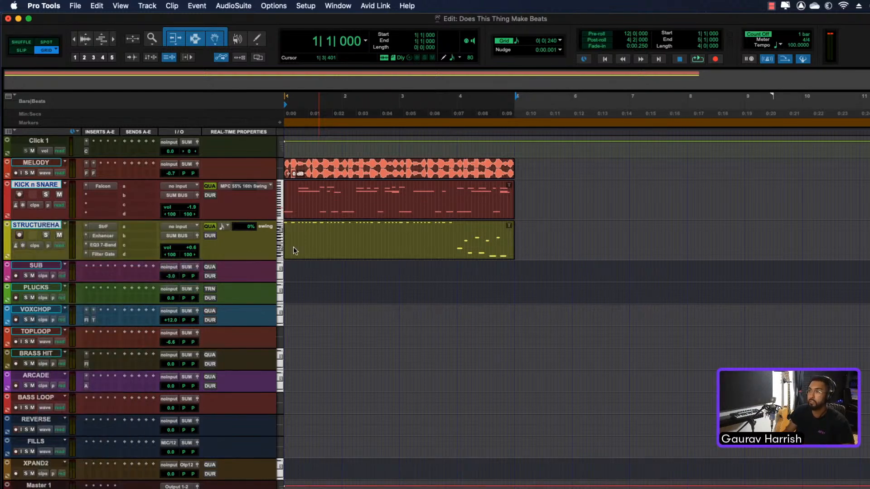
right_click(40, 225)
mouse_move(127, 265)
click(178, 266)
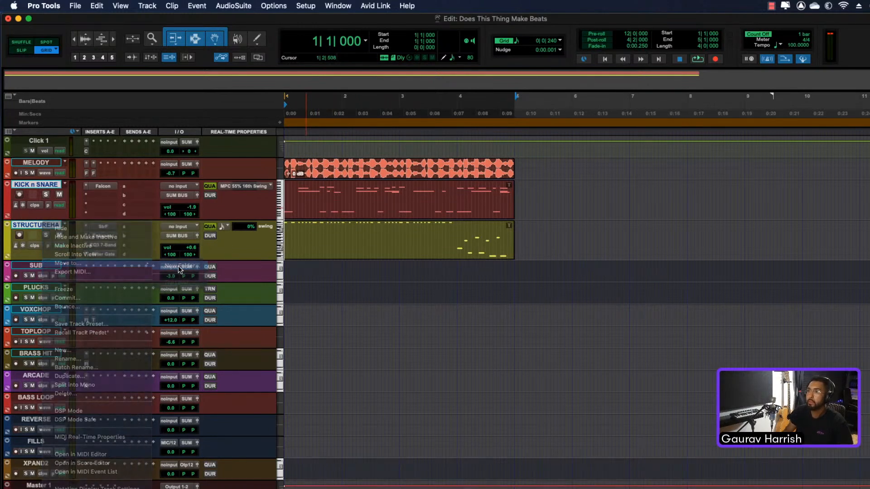
Step: Create a stereo routing folder named DRUMS with the selected tracks routed to it
click(423, 198)
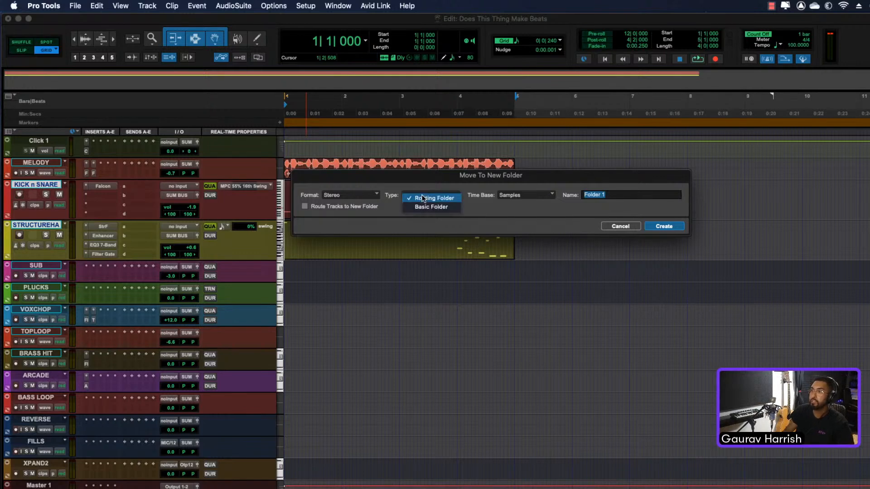
click(424, 200)
click(328, 206)
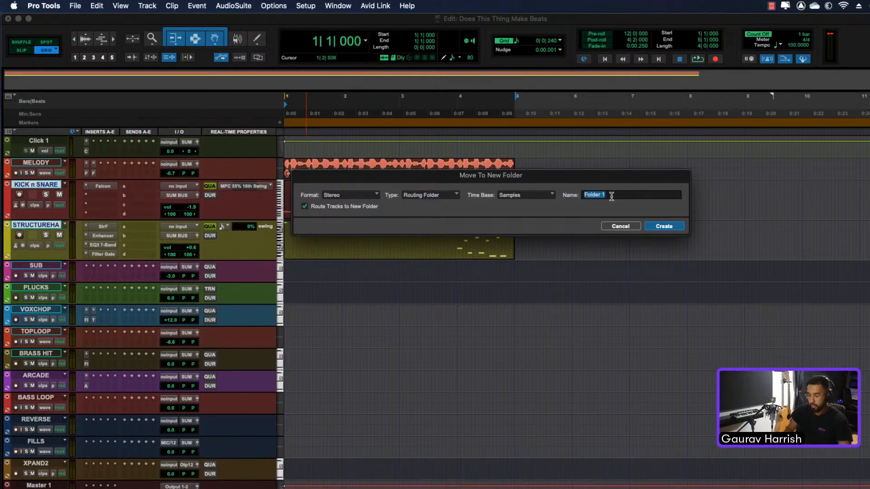
text(DRUMS)
key(Return)
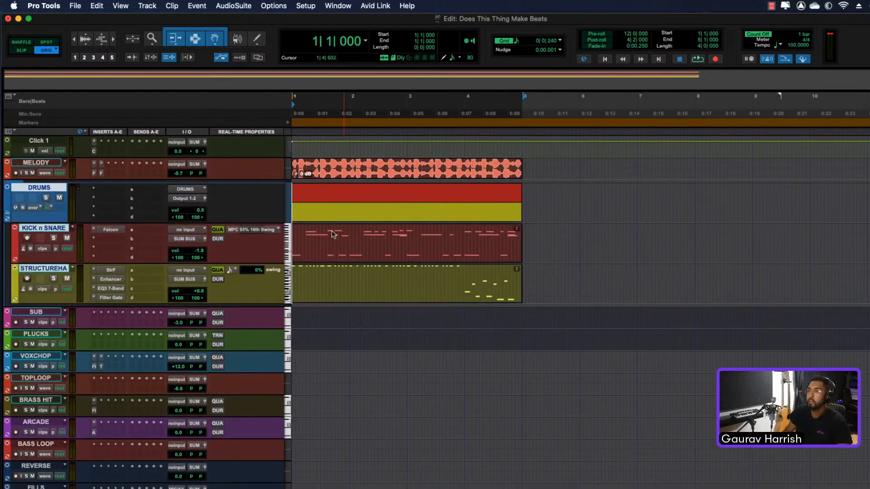
Step: Route the output of the DRUMS folder to SUM BUS
click(186, 199)
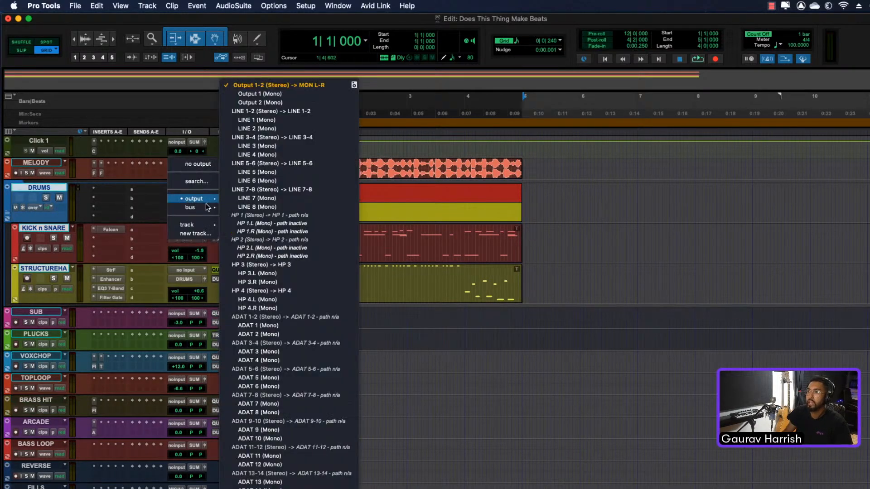
mouse_move(189, 207)
click(265, 473)
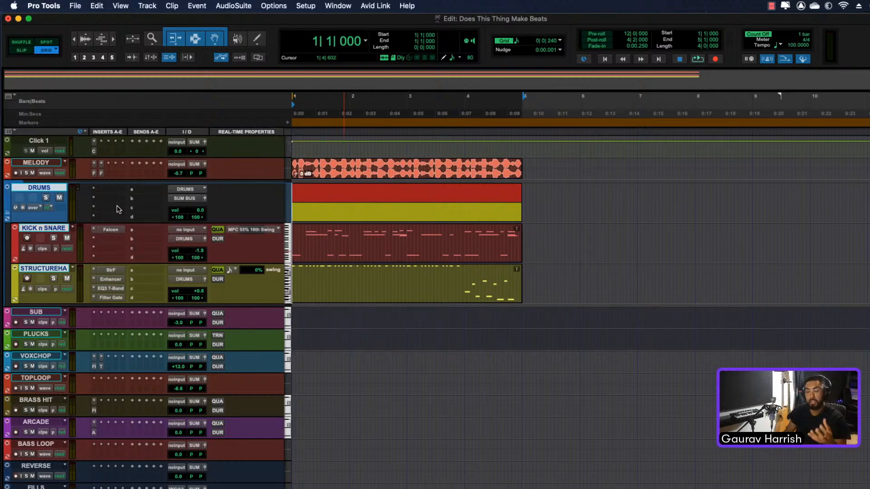
Step: Add a send from DRUMS to a new stereo aux input track named Compression, created next to the current track
click(142, 195)
click(158, 248)
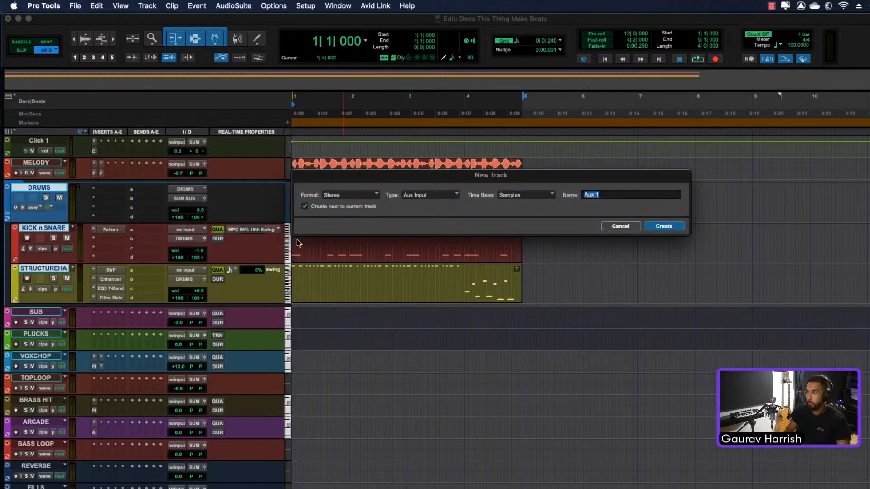
text(Compression)
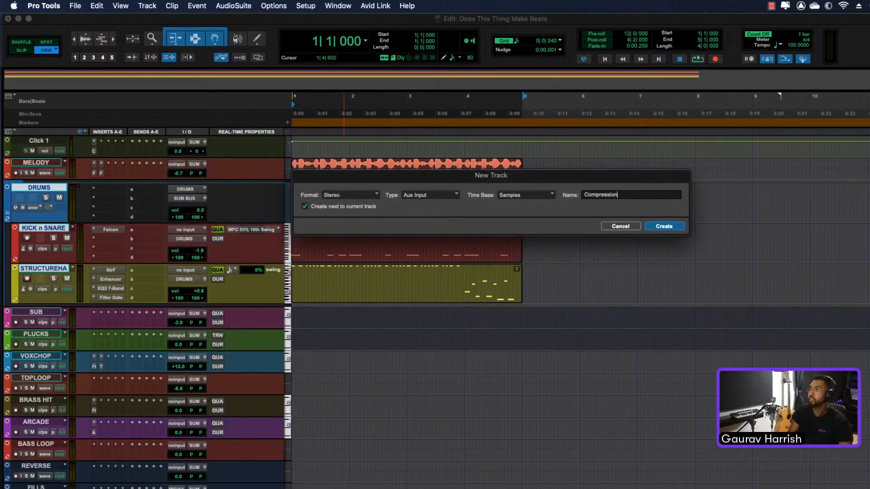
key(Return)
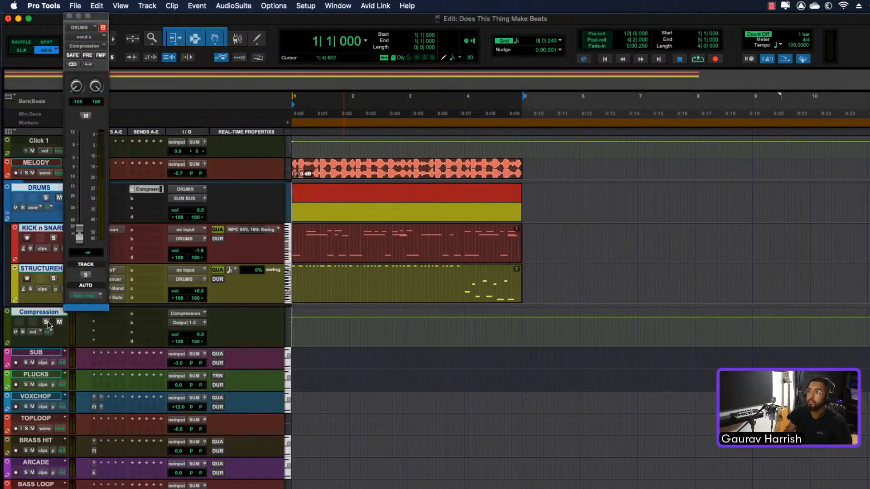
Step: Route the Compression track's output to SUM BUS and close the send window
click(186, 322)
mouse_move(191, 332)
scroll(262, 453, down, 10)
click(263, 458)
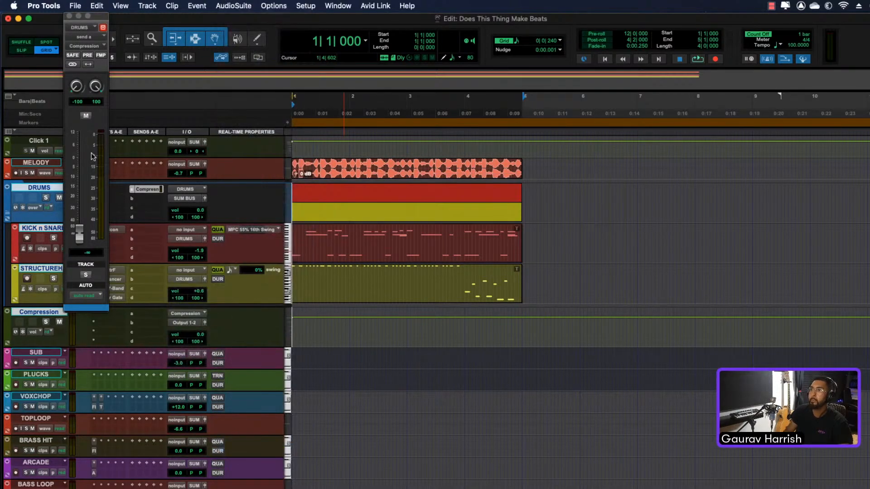
click(69, 17)
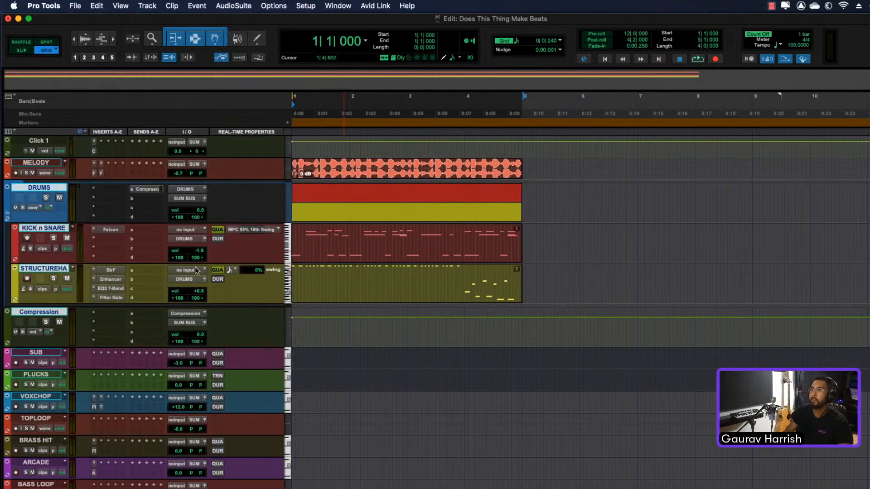
Step: Insert the stereo BF-2A compressor on the Compression track and set its peak reduction to about 45
click(100, 315)
text(bf)
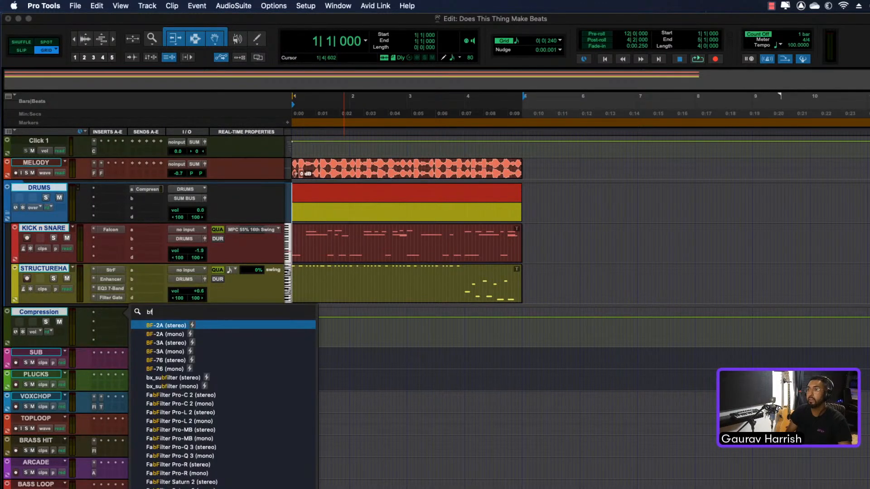
key(Return)
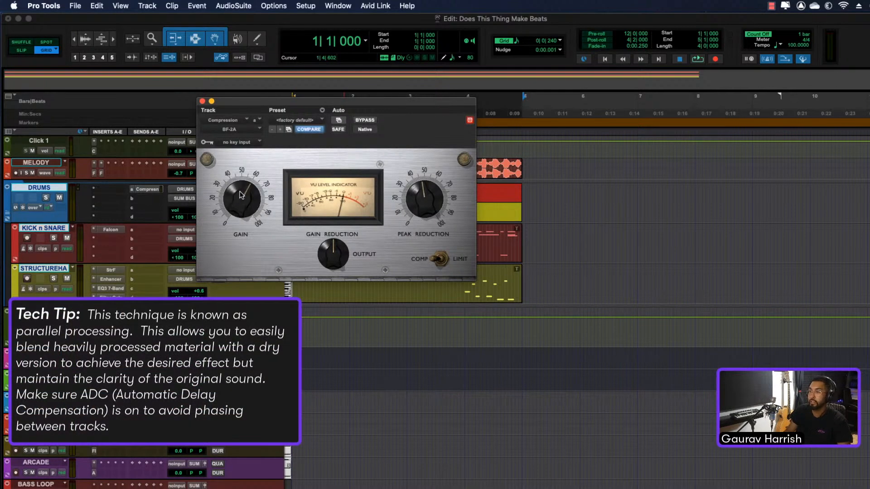
drag(420, 197, 417, 208)
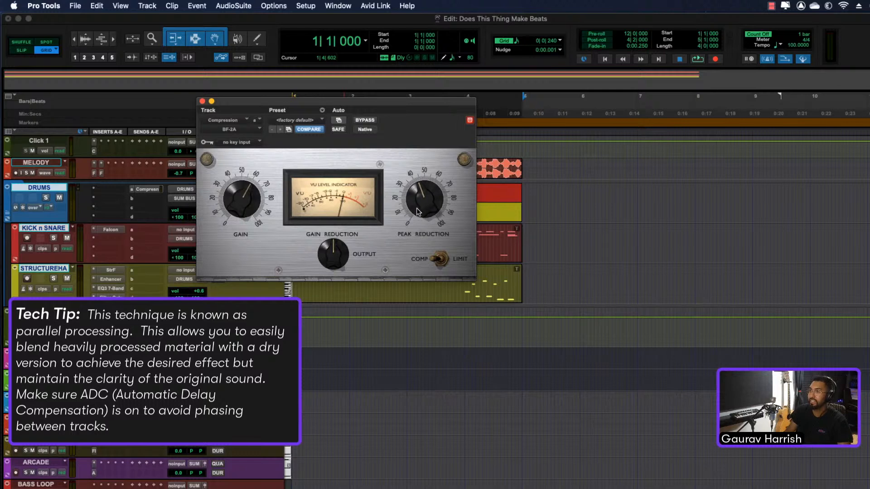
Step: Open the Compression send on the DRUMS folder and raise its level to -15.6 dB during playback
click(149, 192)
drag(99, 18, 545, 138)
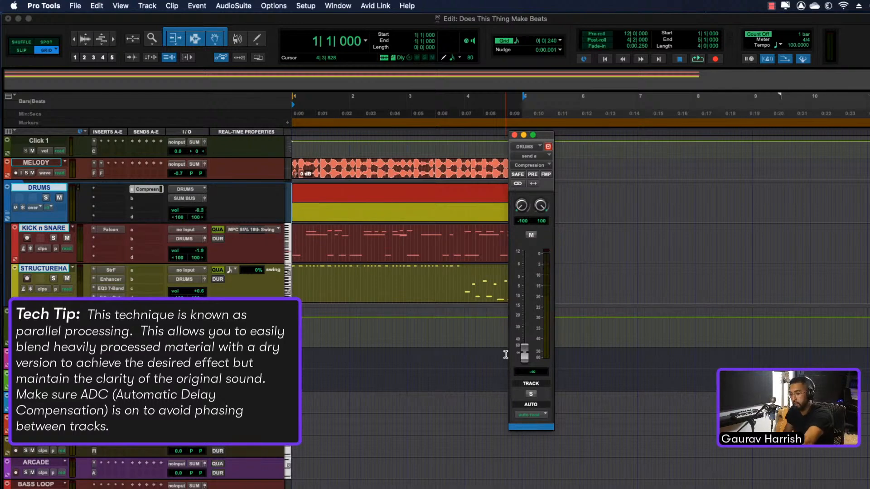
key(space)
drag(526, 355, 523, 307)
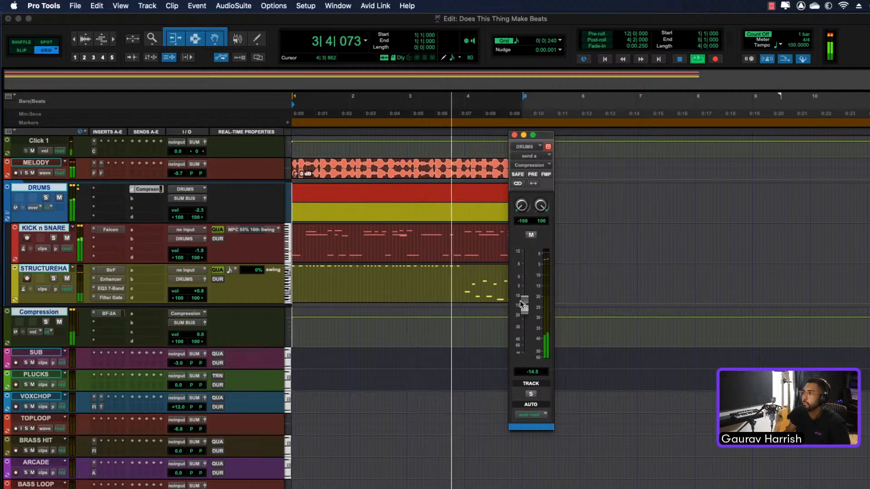
drag(520, 301, 520, 304)
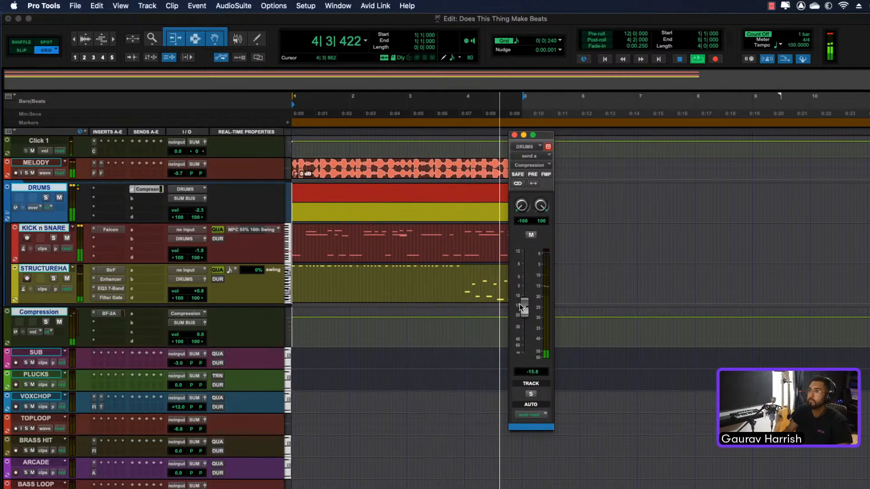
Step: Compare the drums with the Compression send muted and unmuted, close the send window and stop playback
click(532, 236)
click(532, 236)
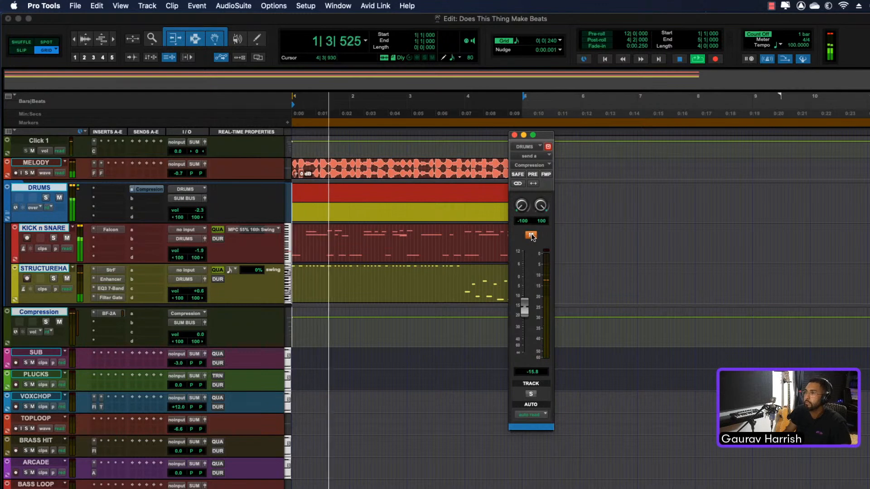
click(514, 135)
key(space)
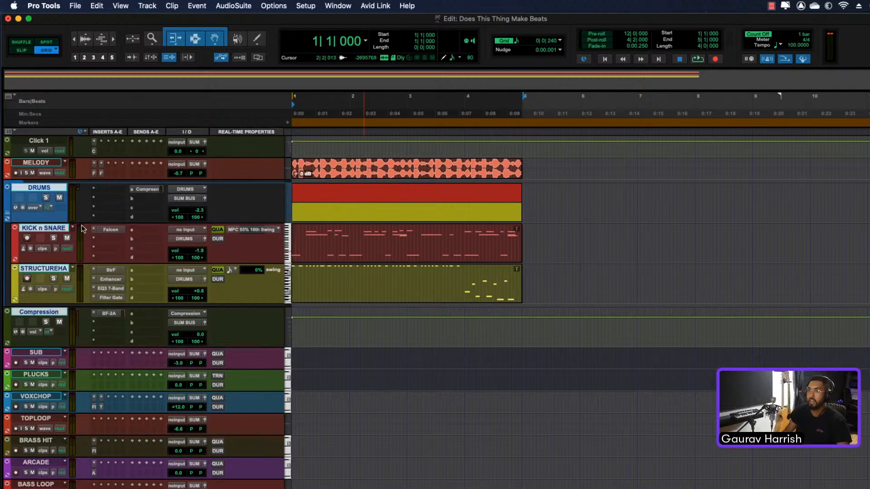
Step: Collapse the DRUMS folder, select the SUB track and increase its track height
click(31, 192)
key(shift+f)
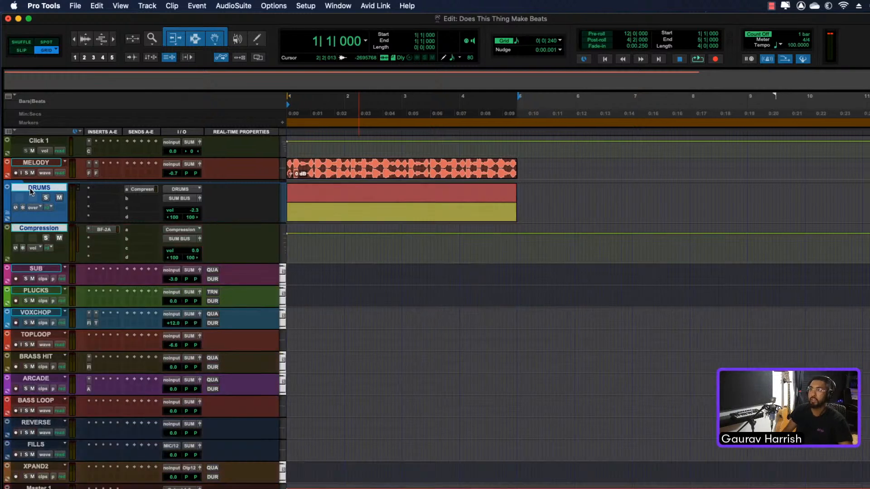
key(p)
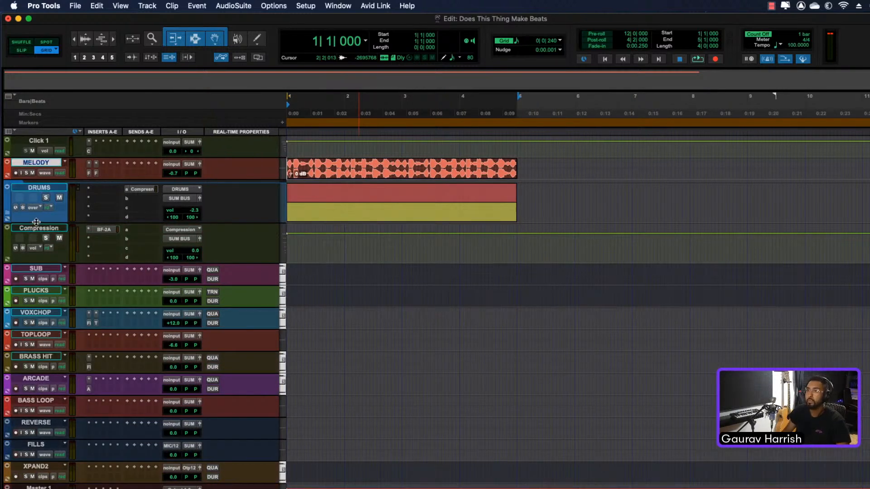
click(33, 269)
key(ctrl+Down)
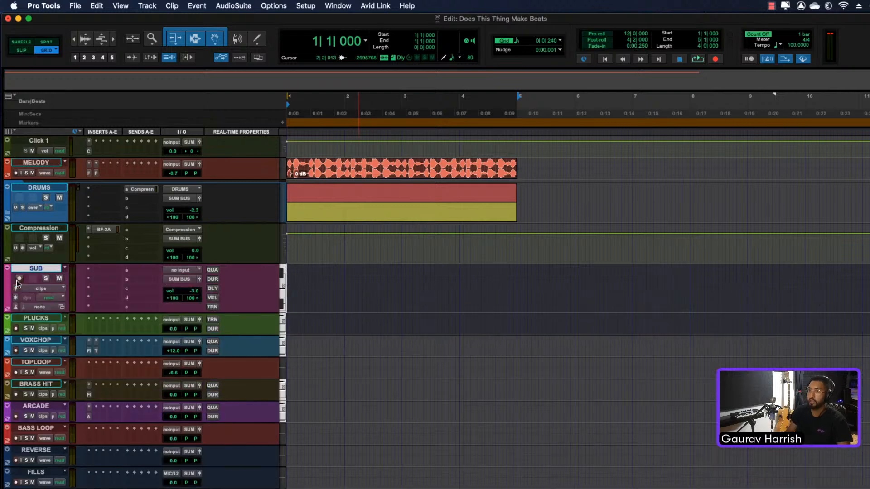
Step: Insert the Falcon instrument on the SUB track
click(96, 274)
text(falc)
key(Return)
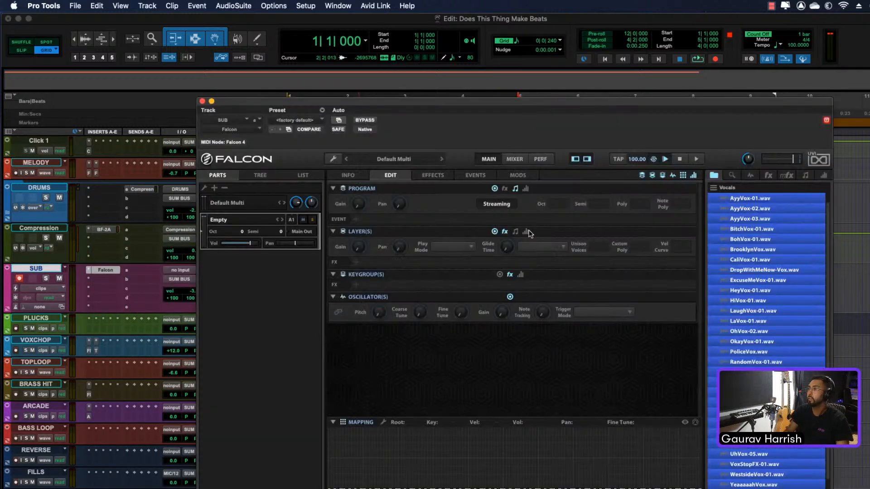
Step: Load Abletunes - 808 13 G.wav from the Abletunes - 808 folder into Falcon, mapped from C-2 to G8 with root G#1
click(715, 188)
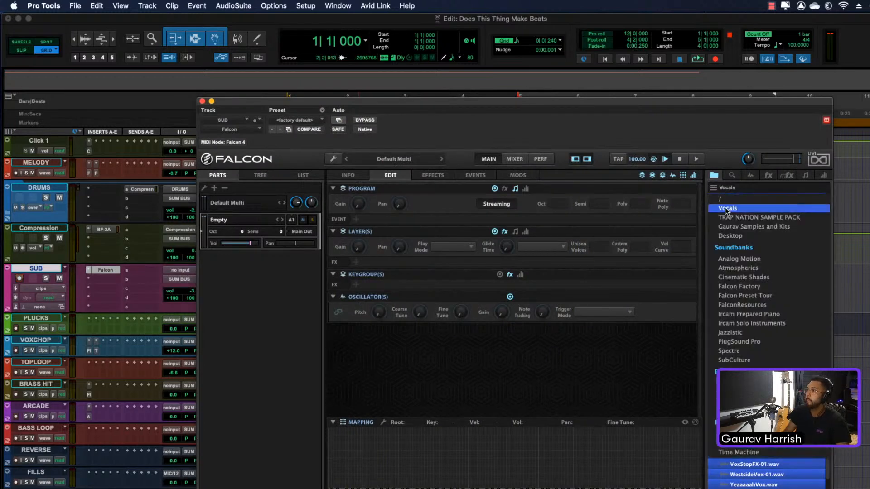
click(732, 228)
double_click(737, 209)
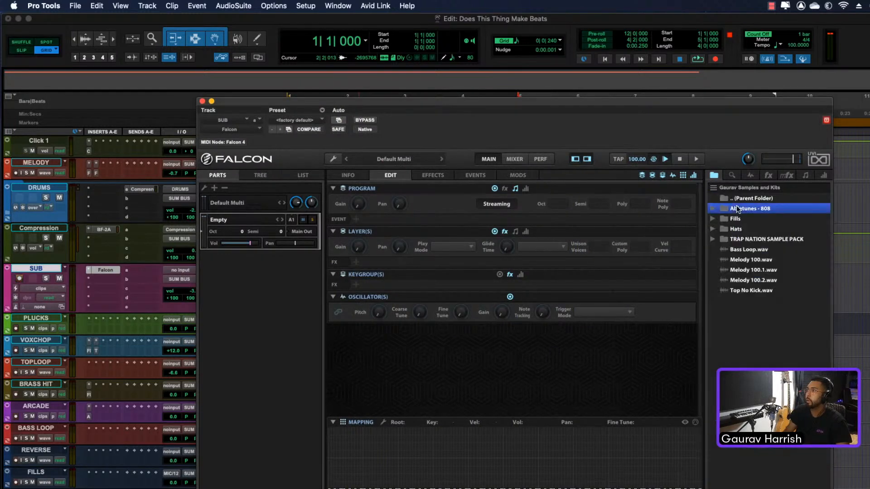
drag(758, 334, 461, 438)
drag(458, 431, 459, 431)
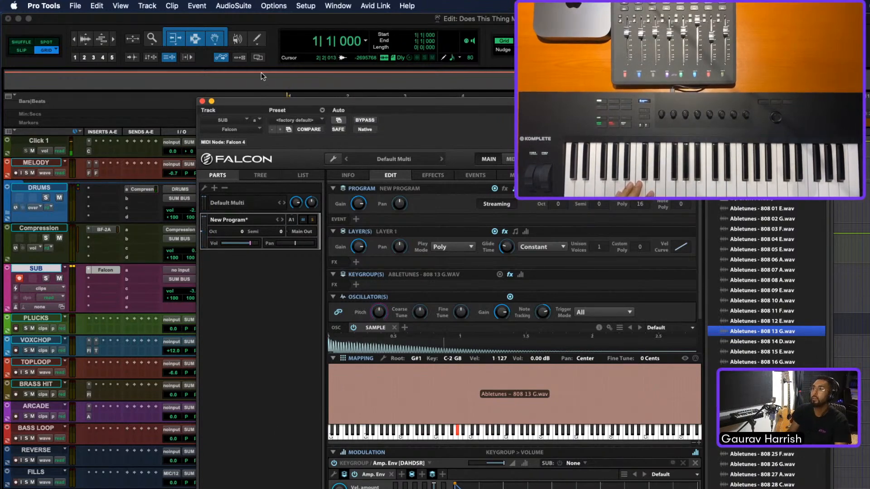
Step: Close the Falcon window, finish recording the four-bar bass line on SUB and enable the track's real-time quantizing
click(202, 102)
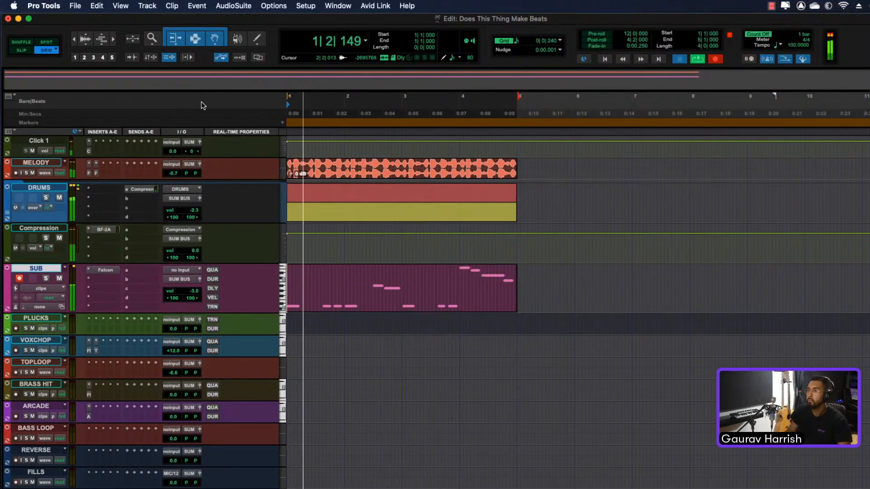
key(space)
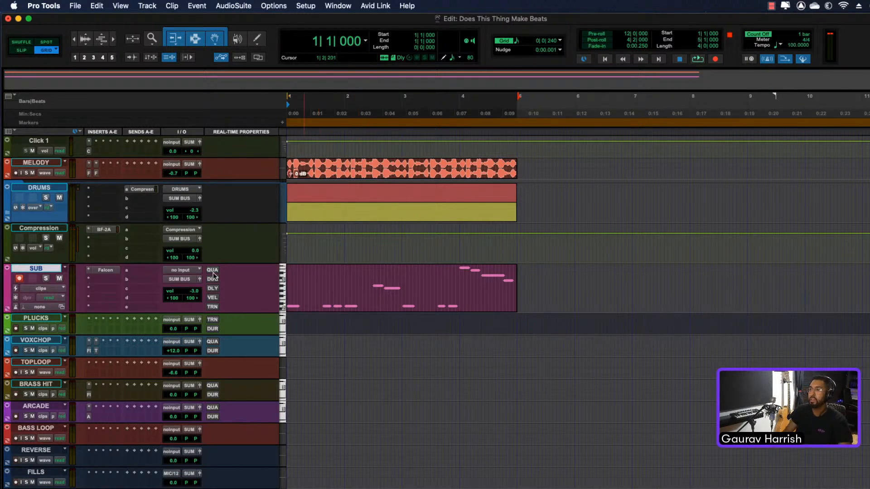
key(space)
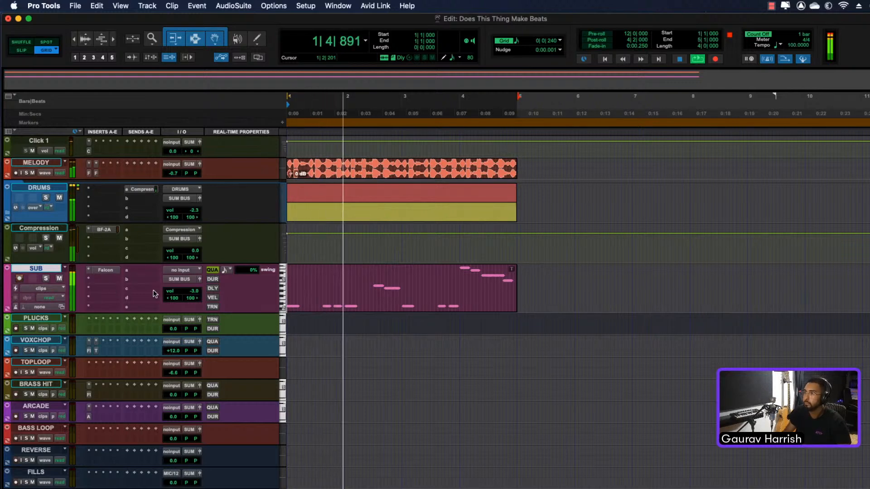
key(space)
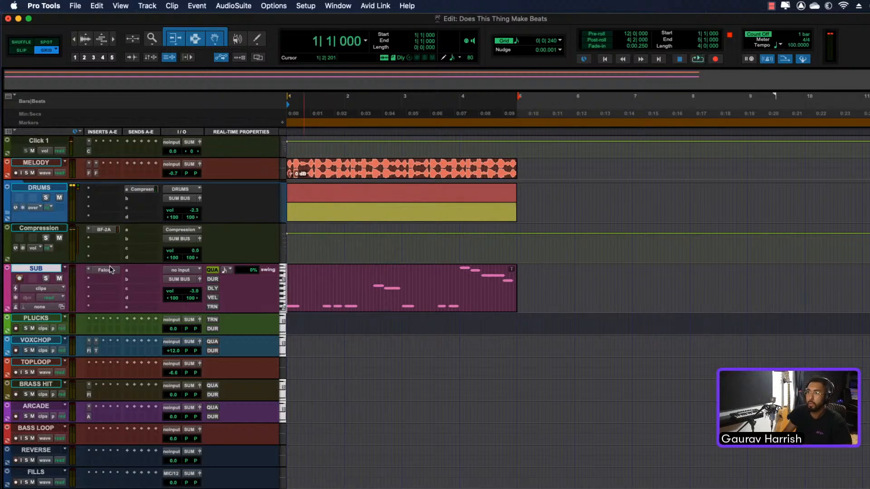
Step: Set the layer play mode in the SUB track's Falcon to Mono Retrigger, audition the bass and close the plug-in window
click(110, 270)
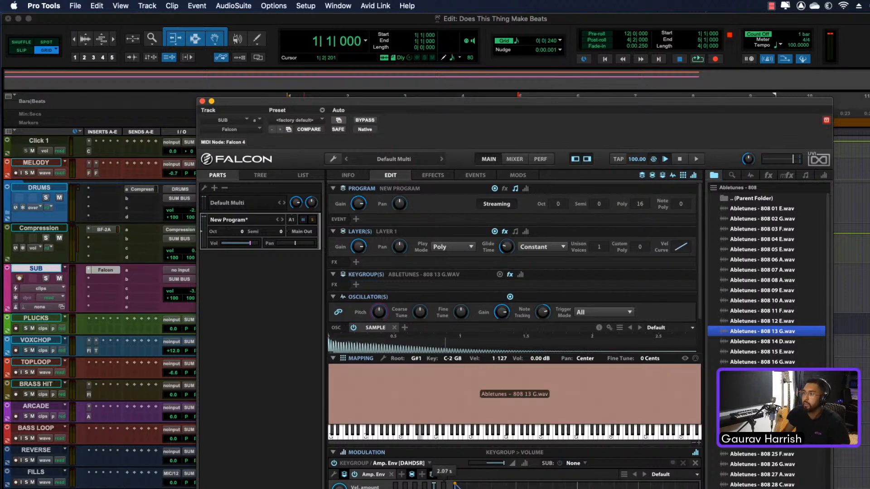
key(space)
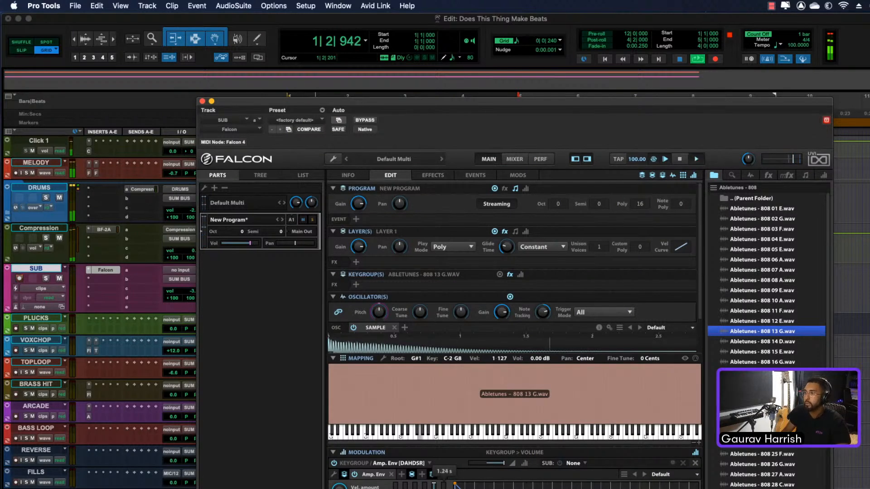
key(space)
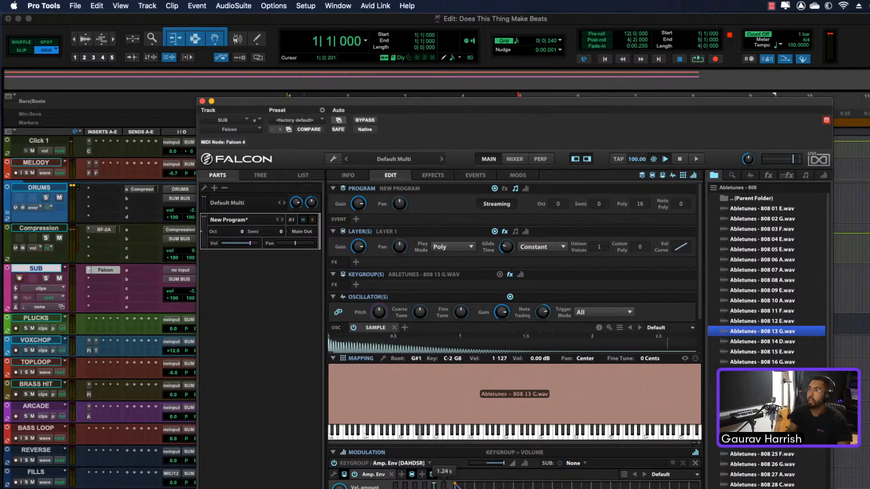
mouse_move(423, 314)
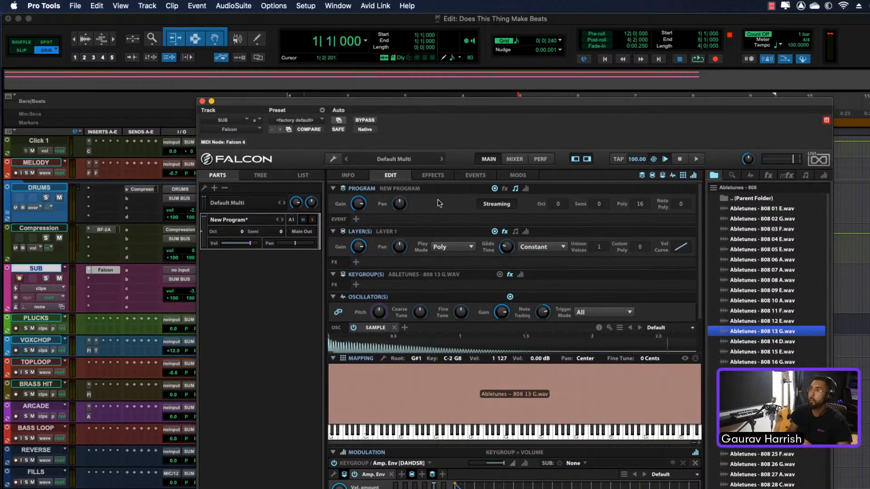
click(440, 249)
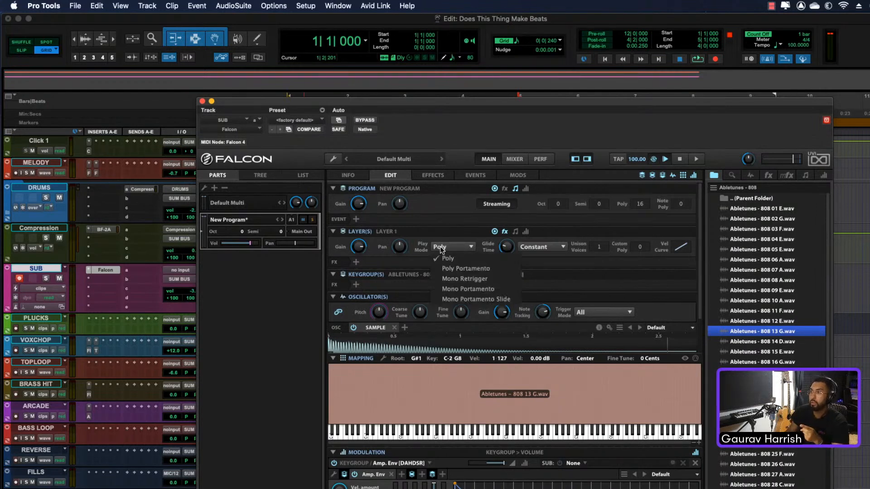
click(452, 279)
key(space)
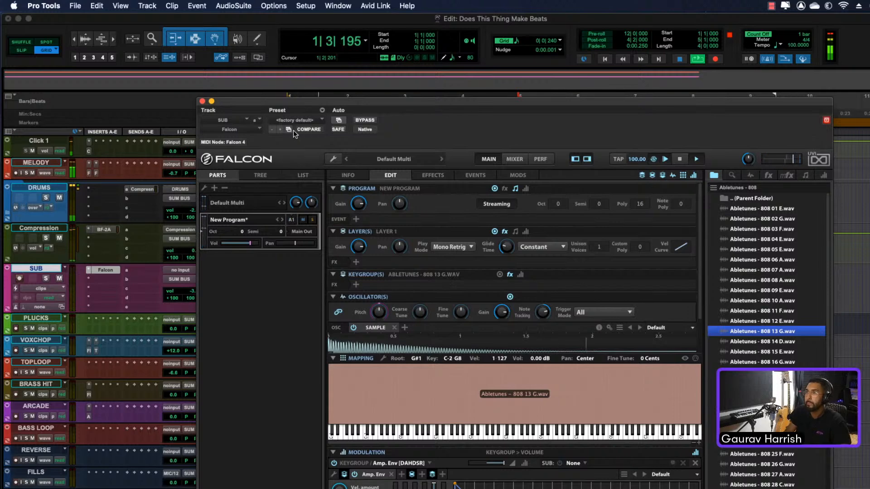
click(202, 101)
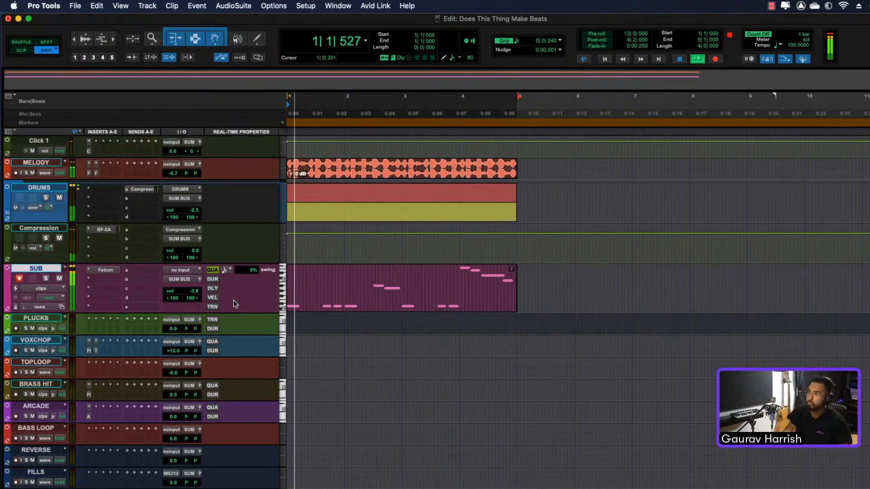
Step: Insert the Lo-Fi plug-in after Falcon on the SUB track, with distortion at 1.8 and saturation at 1.5
click(97, 281)
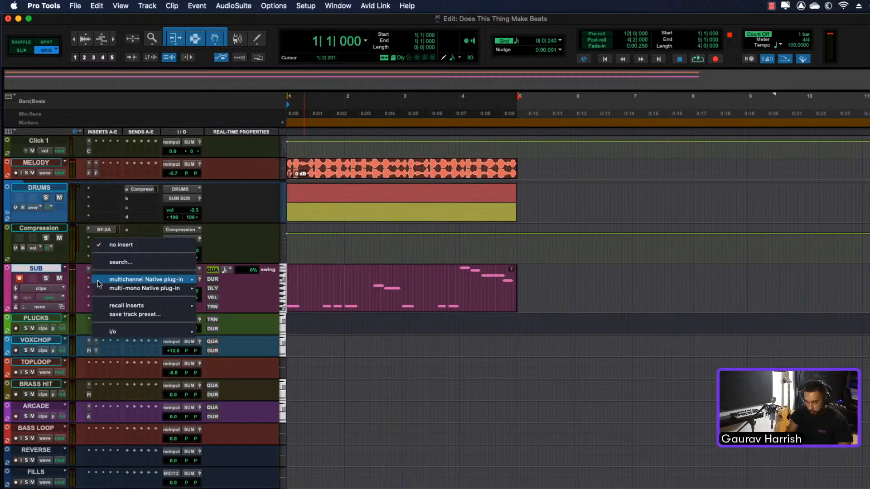
click(121, 262)
text(lo)
key(Return)
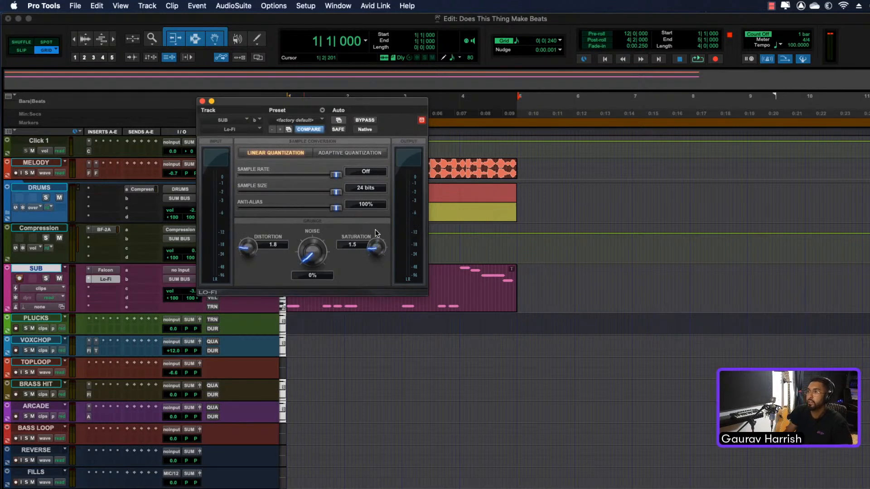
Step: Set Lo-Fi's distortion to 0.9 and saturation to 0.7 during playback, close its window and stop playback
key(space)
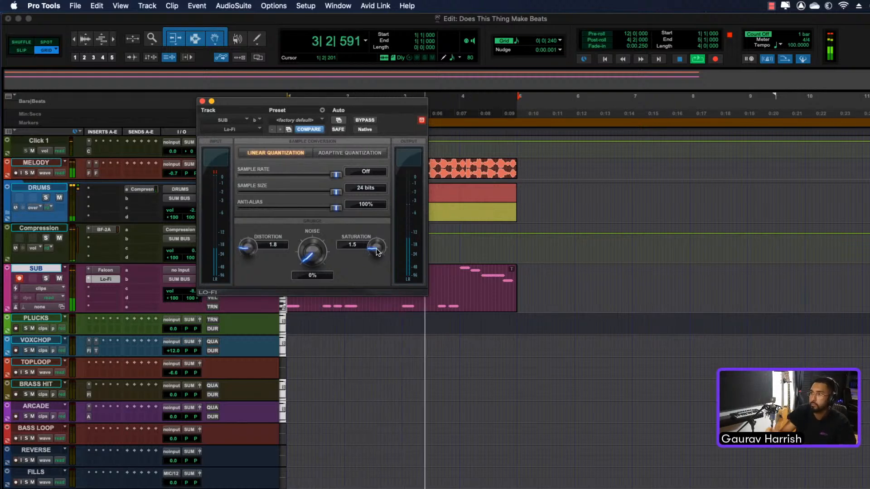
drag(247, 250, 240, 261)
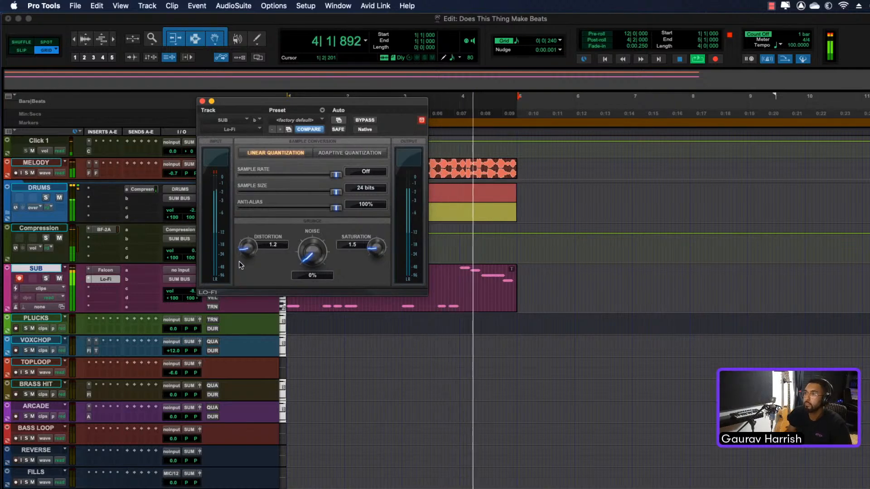
drag(378, 250, 374, 263)
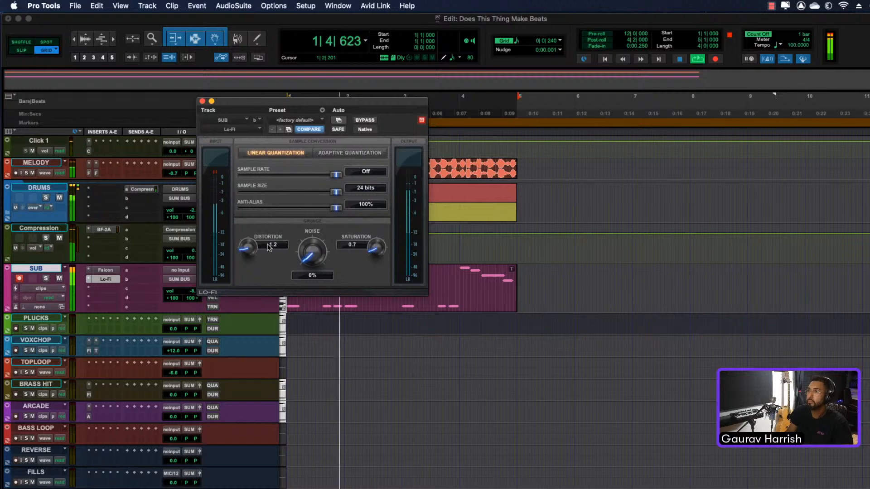
drag(247, 250, 247, 258)
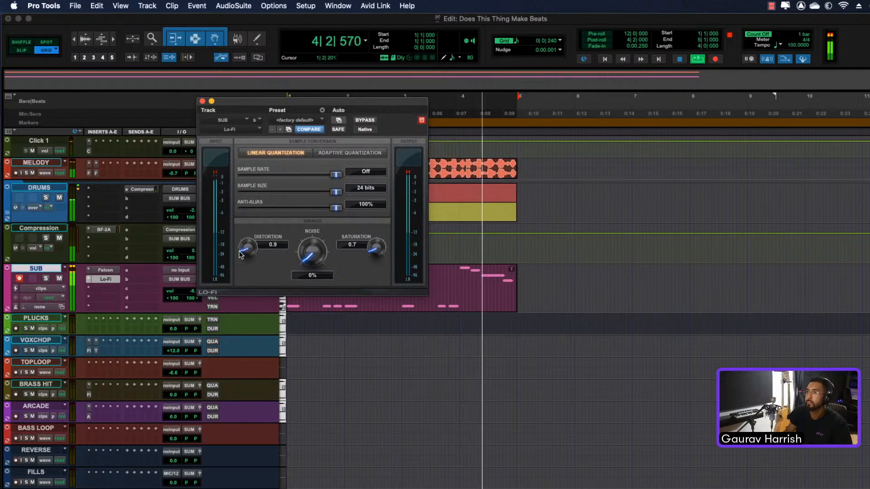
click(202, 101)
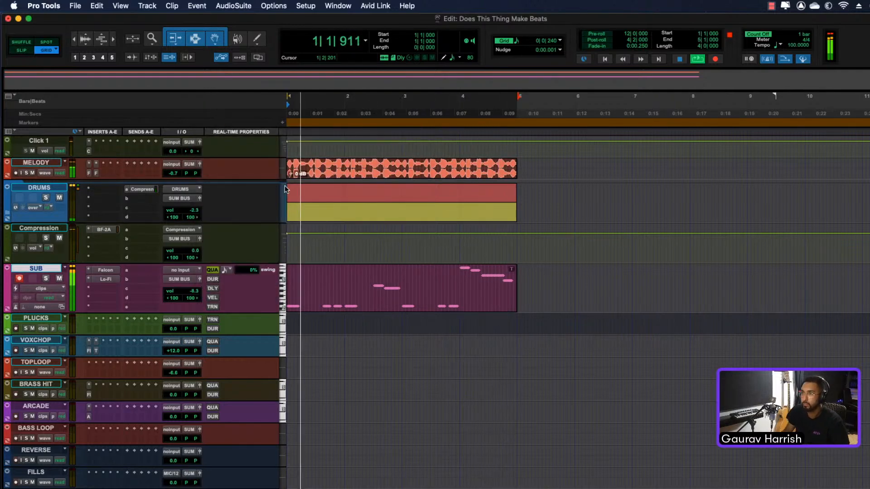
key(space)
Step: Insert the EQ3 7-Band equalizer after Lo-Fi on the SUB track
click(110, 293)
text(eq)
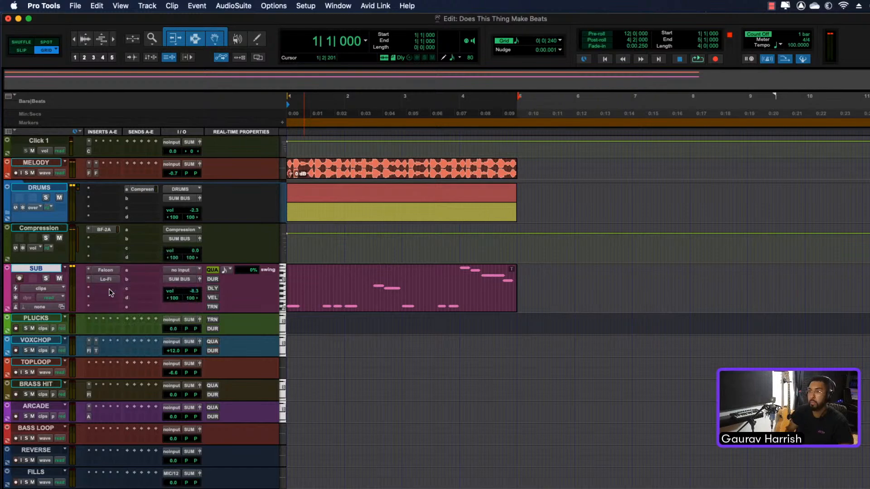
key(Down)
key(Down)
key(Return)
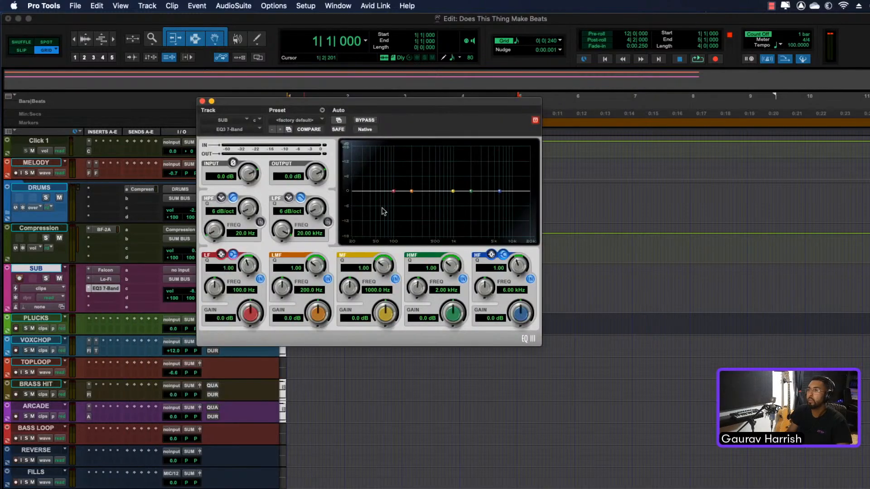
Step: During playback, boost EQ3's low band around 108.1 Hz and set its high band to -1.5 dB at 5.50 kHz on SUB, close the window and stop
key(space)
drag(499, 190, 497, 195)
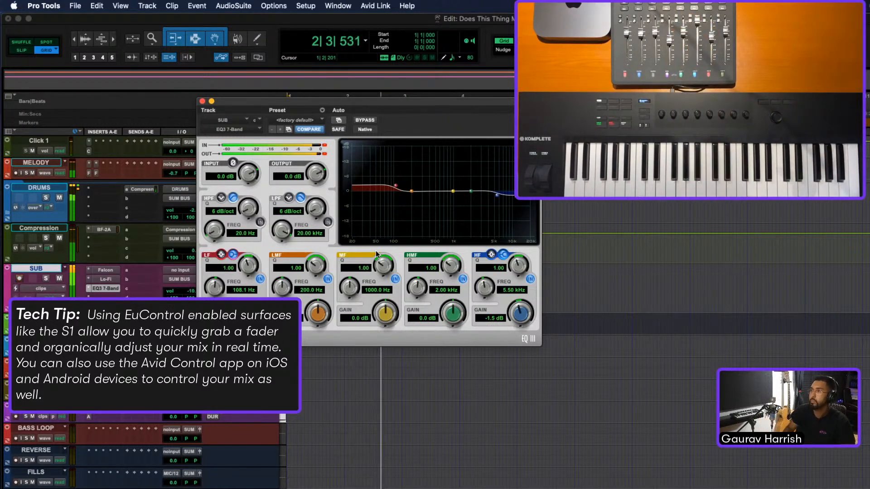
click(202, 102)
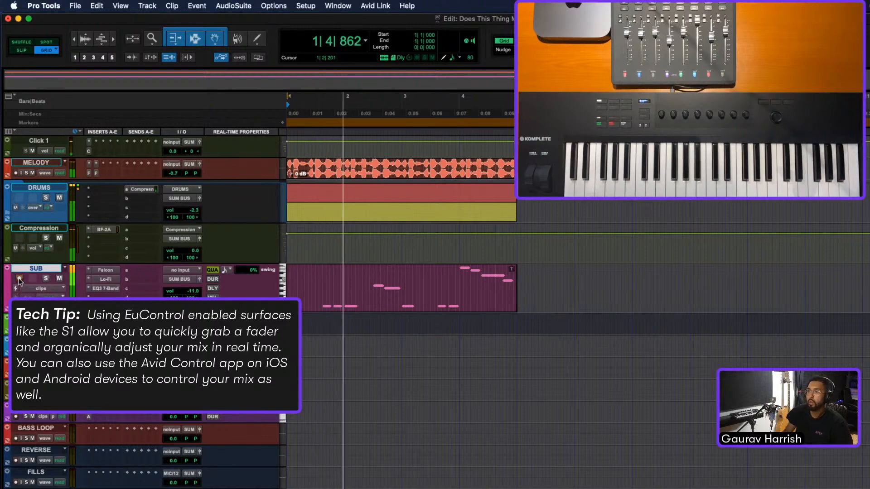
key(space)
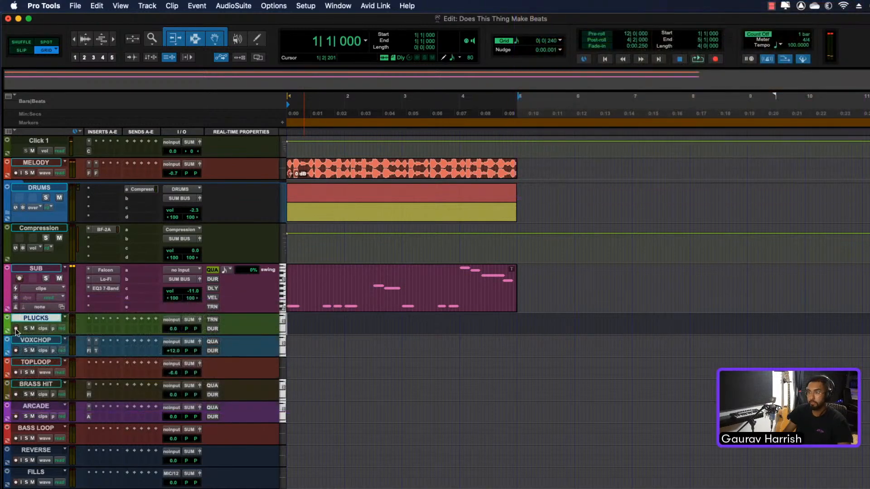
Step: Record-enable the PLUCKS track and insert the Falcon instrument on it
click(20, 329)
click(111, 321)
text(fal)
key(Return)
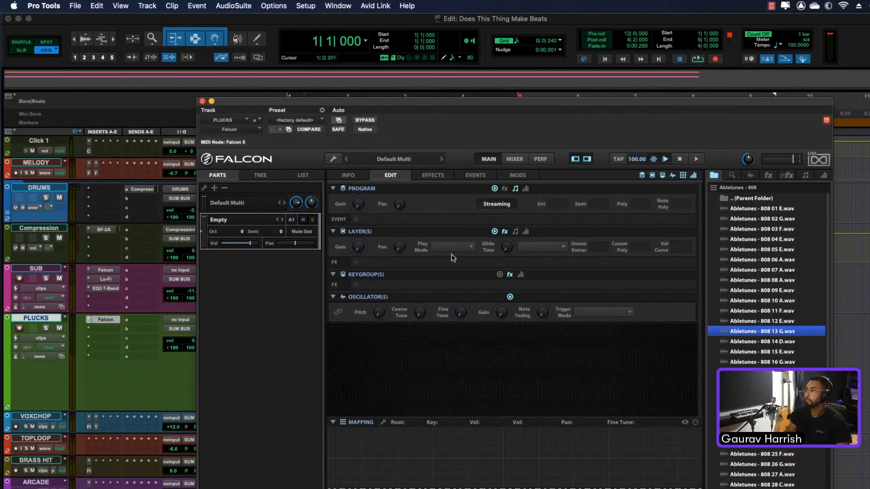
Step: Open the Trap Sounds folder inside TRAP NATION SAMPLE PACK in Falcon's browser and audition the samples from Airbell.wav to Quirk.wav
double_click(720, 198)
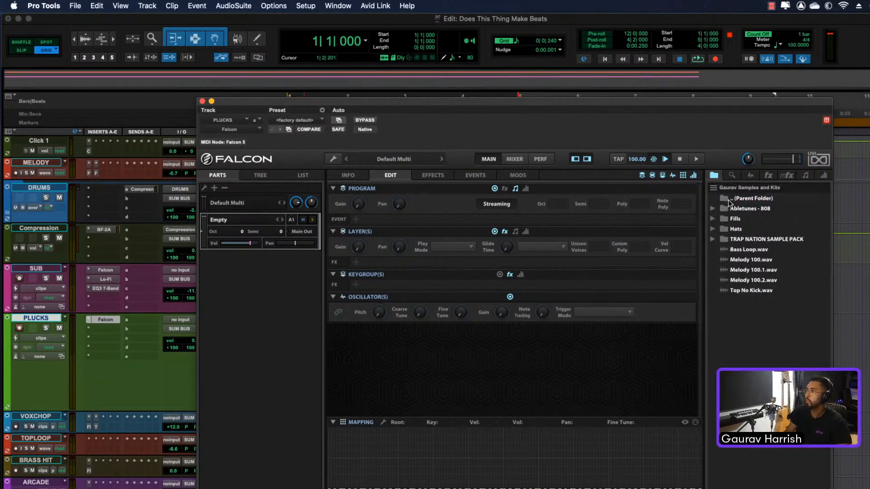
double_click(732, 241)
double_click(738, 239)
click(735, 208)
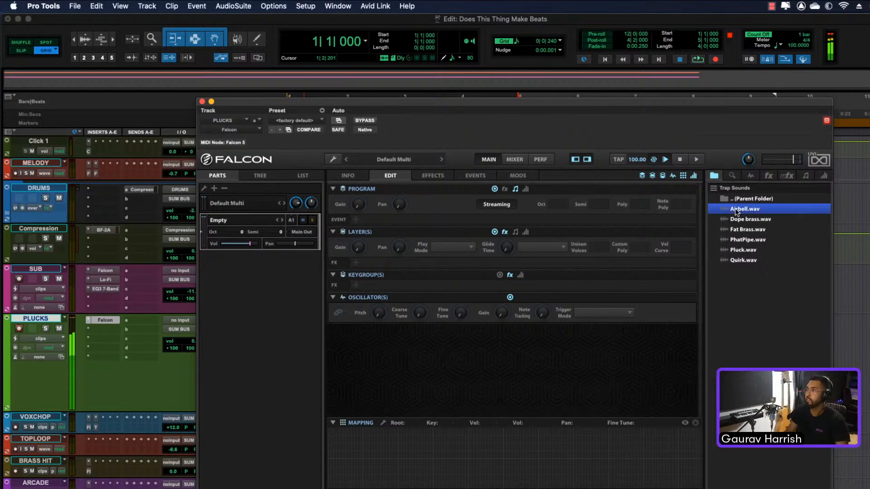
click(739, 219)
click(741, 230)
click(740, 240)
click(738, 249)
click(739, 260)
Step: Load Pluck.wav into Falcon's key mapping and record a quantized four-bar pluck part on the PLUCKS track
click(738, 249)
drag(738, 249, 498, 432)
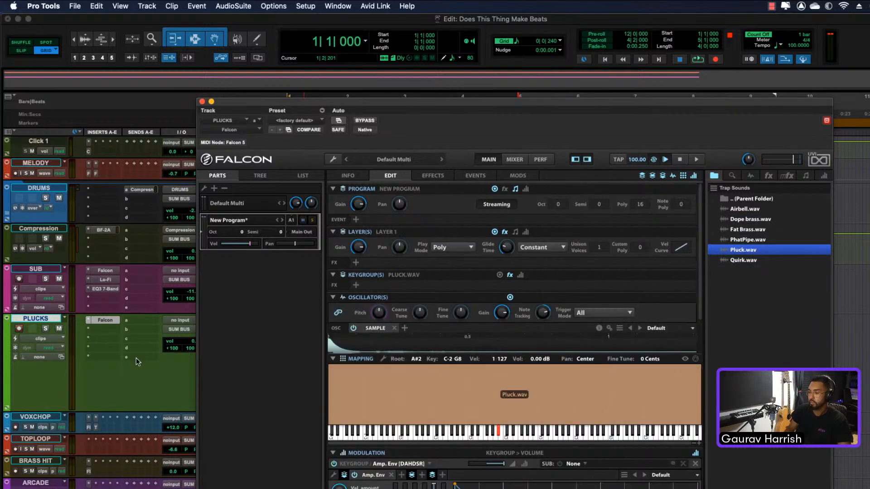
click(202, 103)
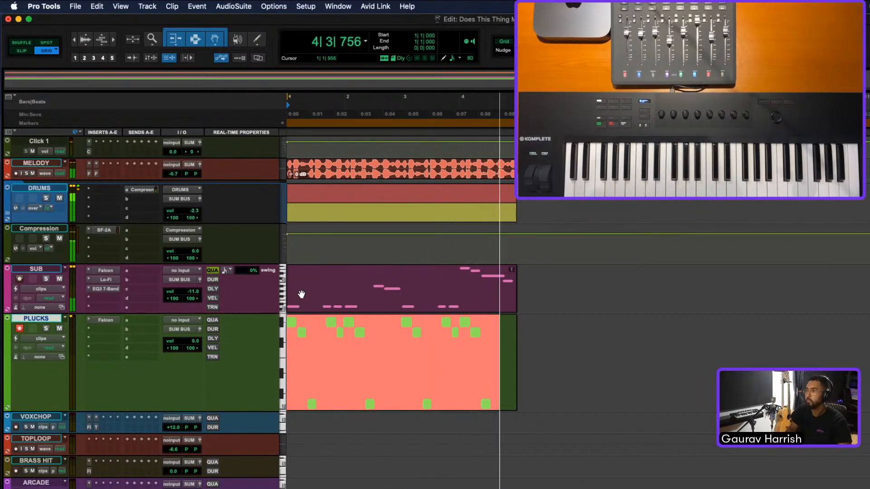
key(space)
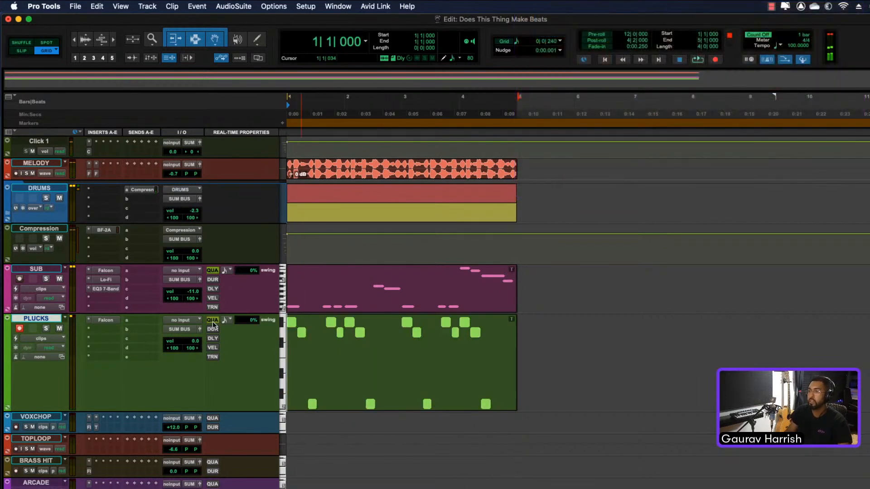
Step: Create a send on PLUCKS to a new stereo Aux Input track named REVERB, placed next to the current track
click(99, 328)
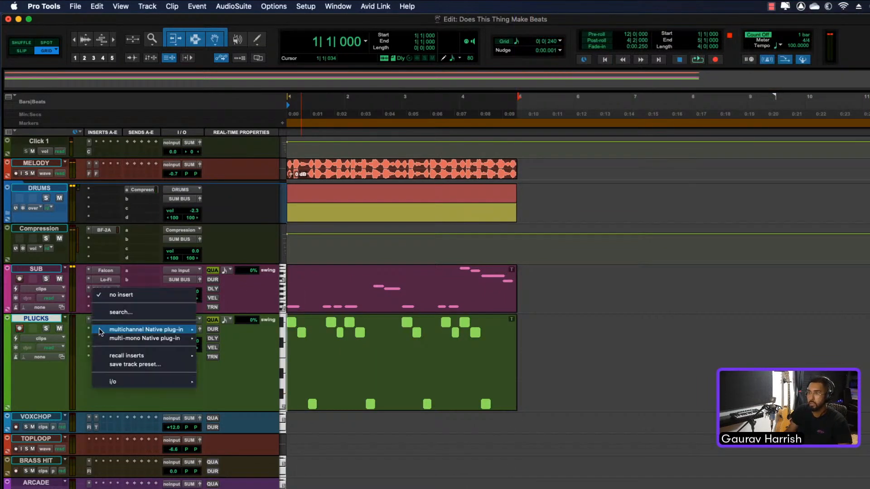
click(87, 395)
click(135, 319)
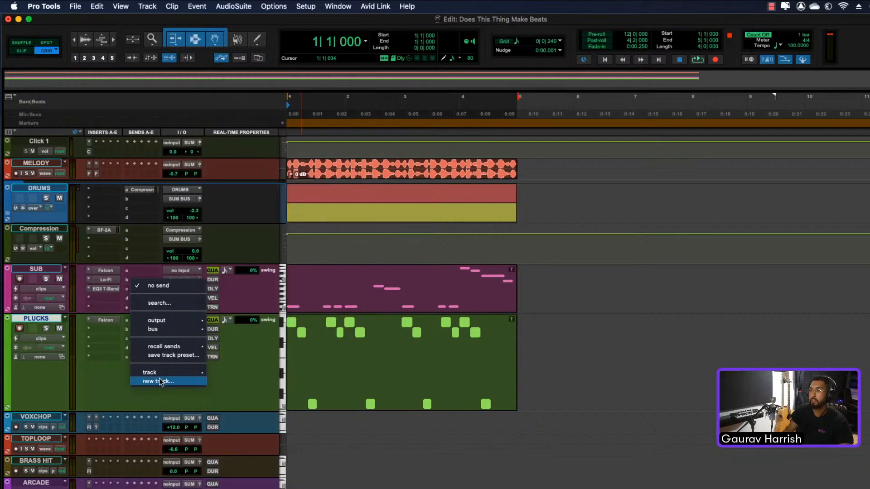
click(160, 382)
text(REVERB)
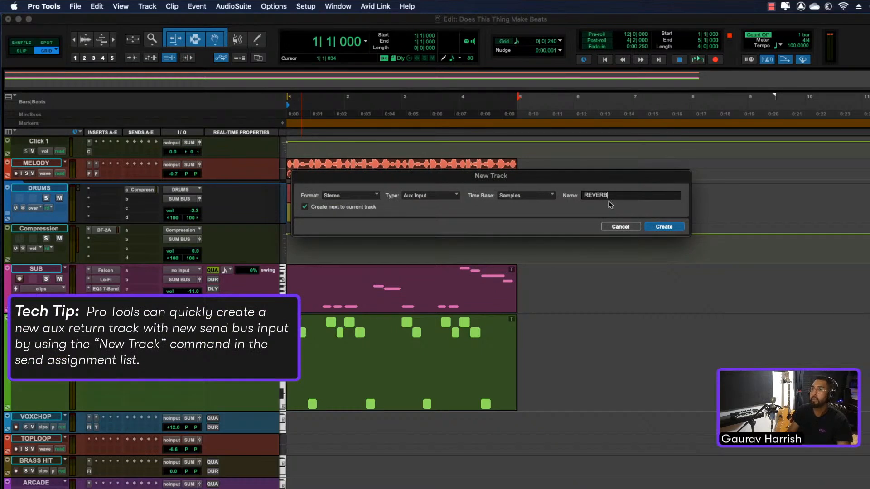
key(Return)
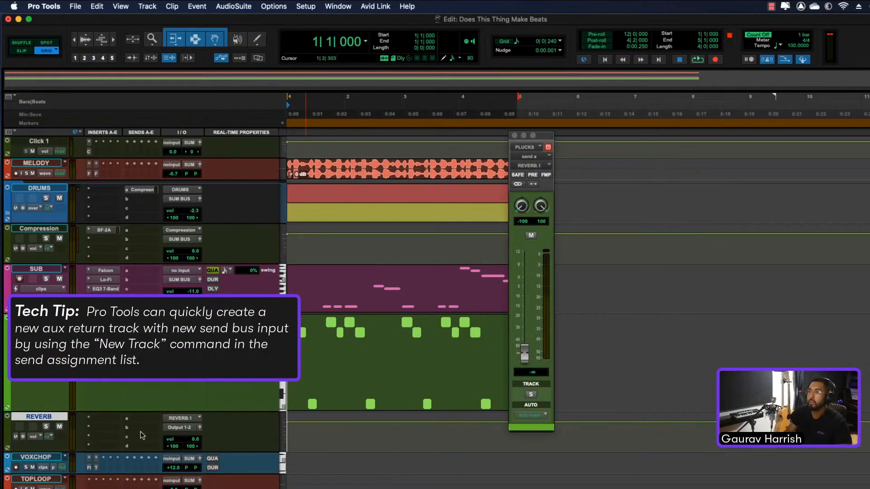
Step: Route the REVERB track's output to SUM BUS
click(180, 427)
mouse_move(186, 436)
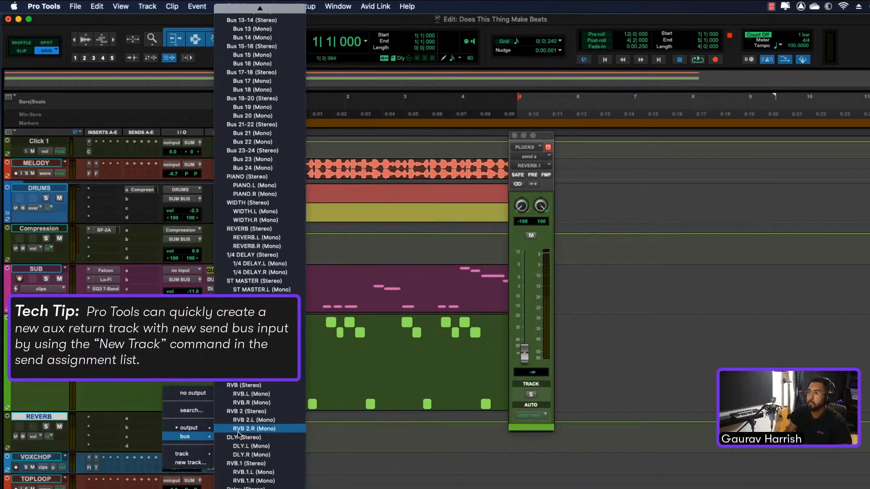
click(258, 422)
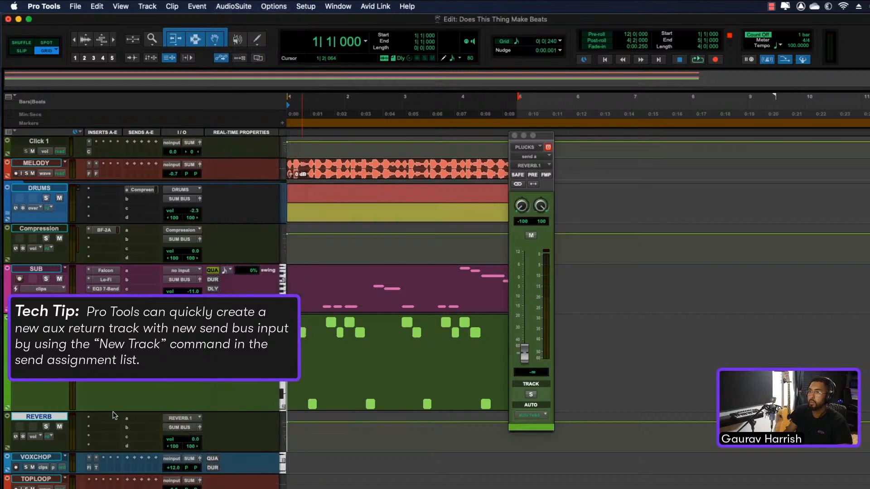
Step: Insert AIR Reverb on the REVERB track with its default settings and close the plug-in window
click(101, 422)
text(air)
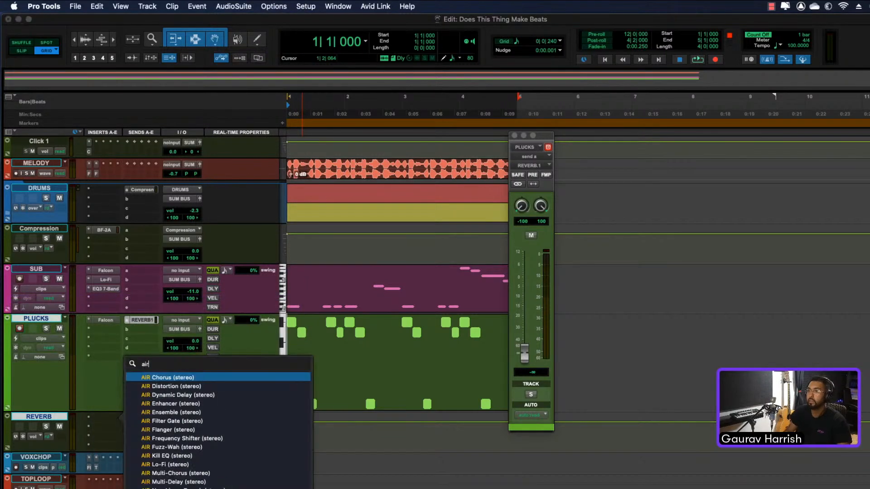
click(206, 488)
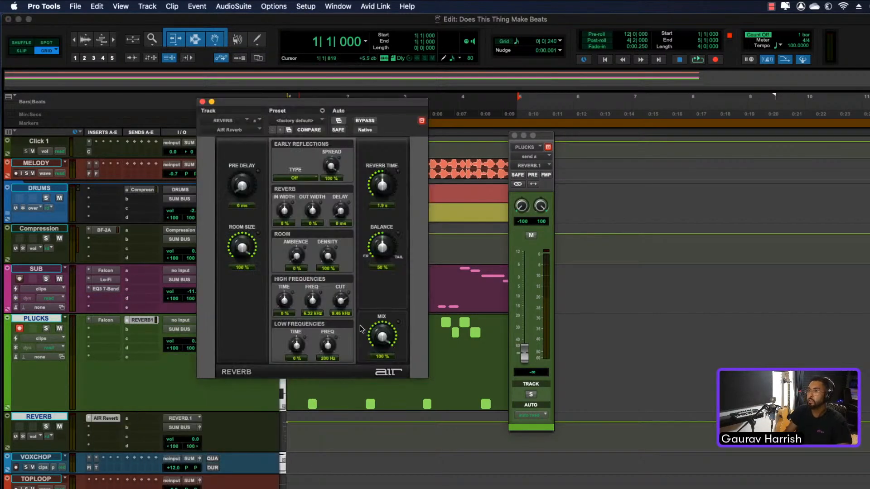
click(202, 102)
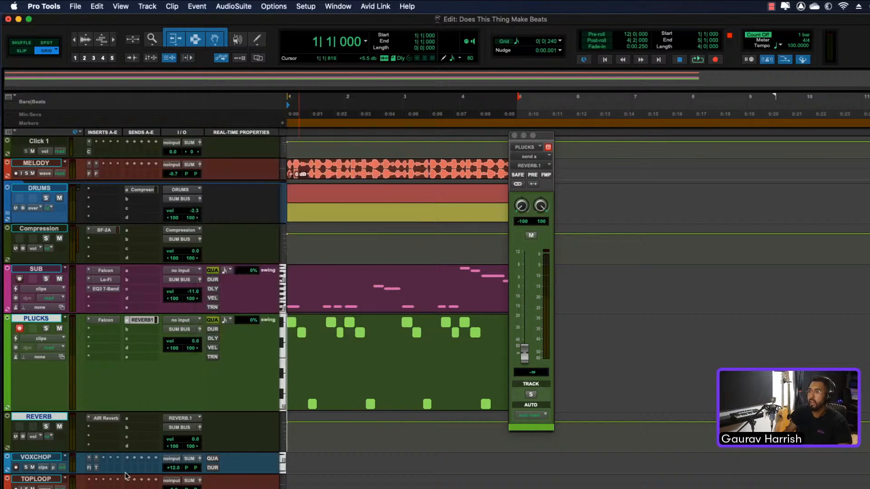
Step: Set the PLUCKS track's reverb send level to -6.2 dB during playback, and stop playback
key(space)
drag(524, 354, 522, 289)
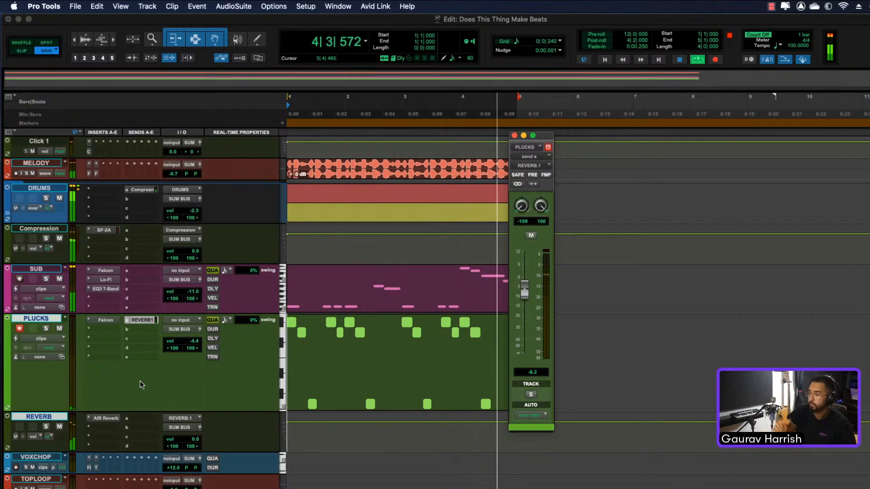
key(space)
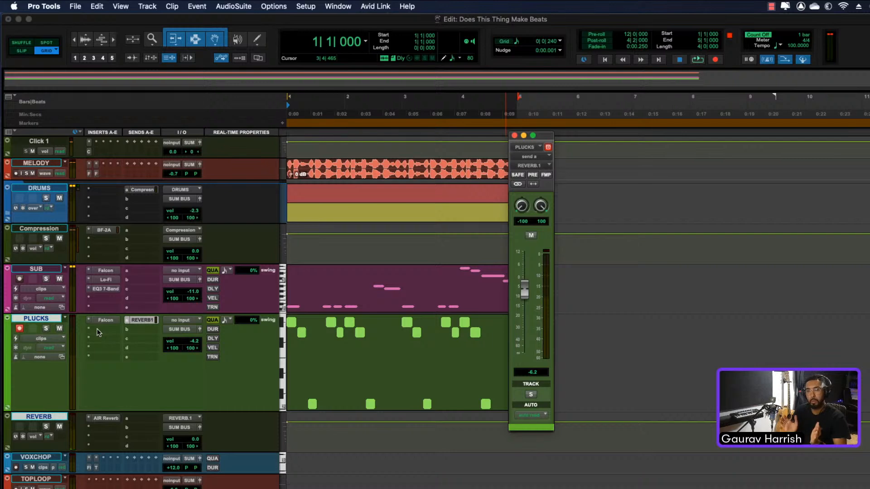
Step: Insert the AIR Stereo Width plug-in after Falcon on the PLUCKS track
click(97, 333)
click(113, 311)
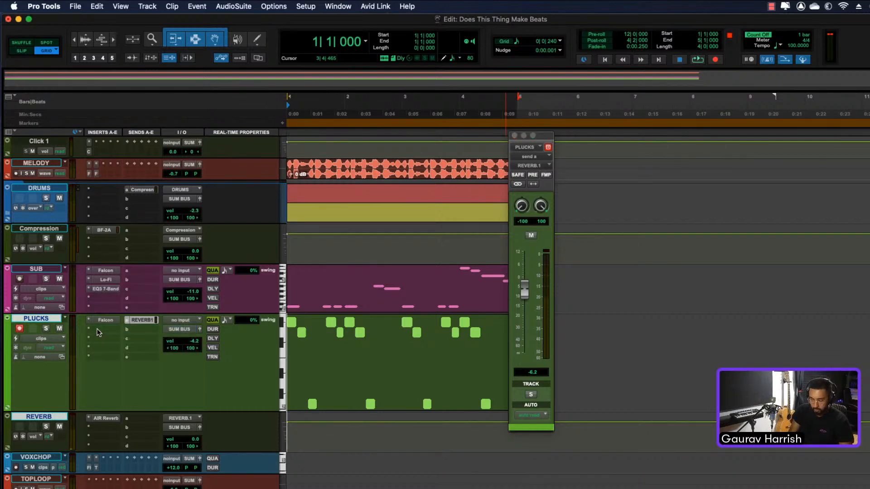
text(stere)
click(131, 359)
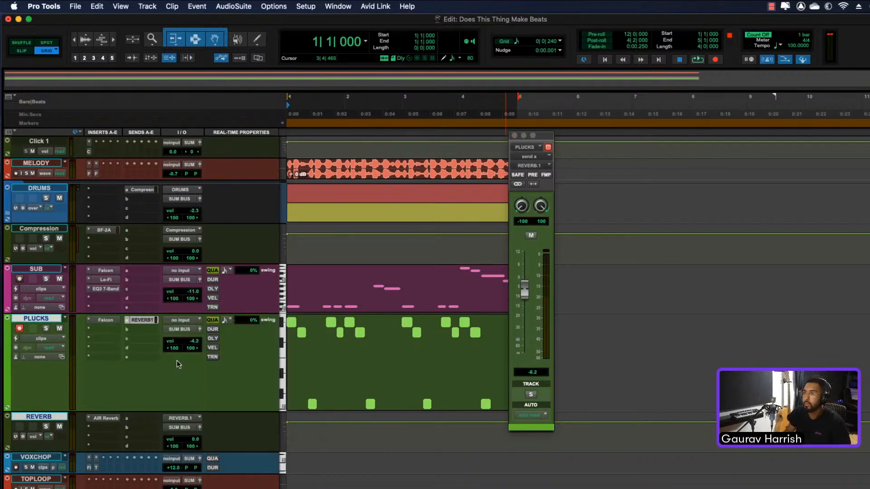
Step: During playback, load the 06 Wider preset in Stereo Width, set the width to 132%, close the plug-in and send windows and stop
key(space)
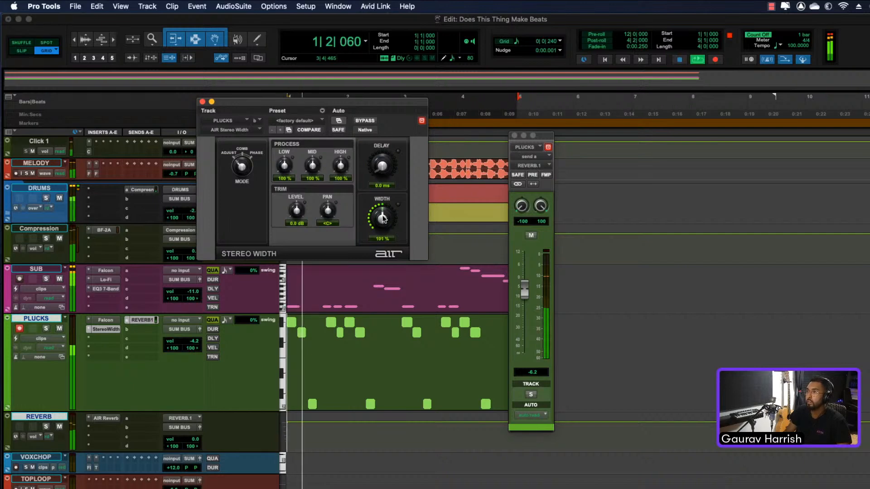
click(314, 121)
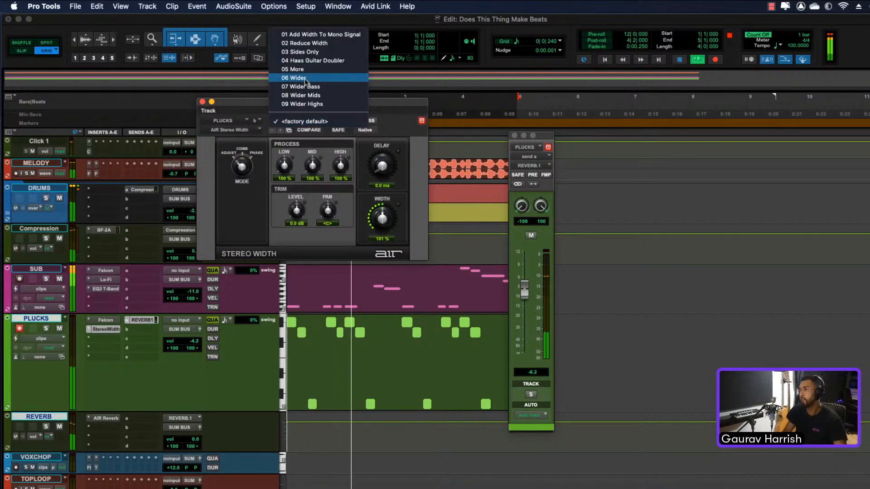
click(305, 79)
drag(383, 222, 382, 241)
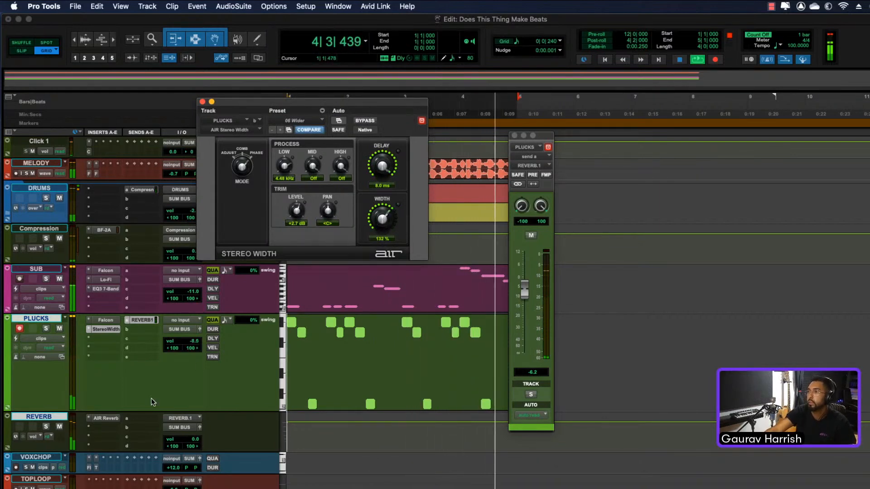
click(514, 136)
click(202, 102)
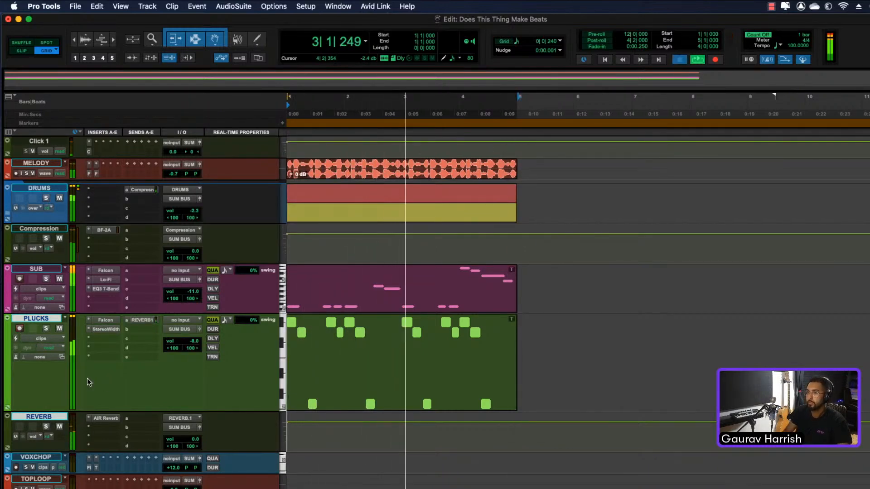
key(space)
Step: Reduce the height of the tracks so the whole session, down to Master 1, fits in the Edit window
key(ctrl+alt+Down)
key(ctrl+alt+Down)
key(ctrl+alt+Down)
key(ctrl+alt+Down)
key(ctrl+alt+Up)
key(ctrl+alt+Up)
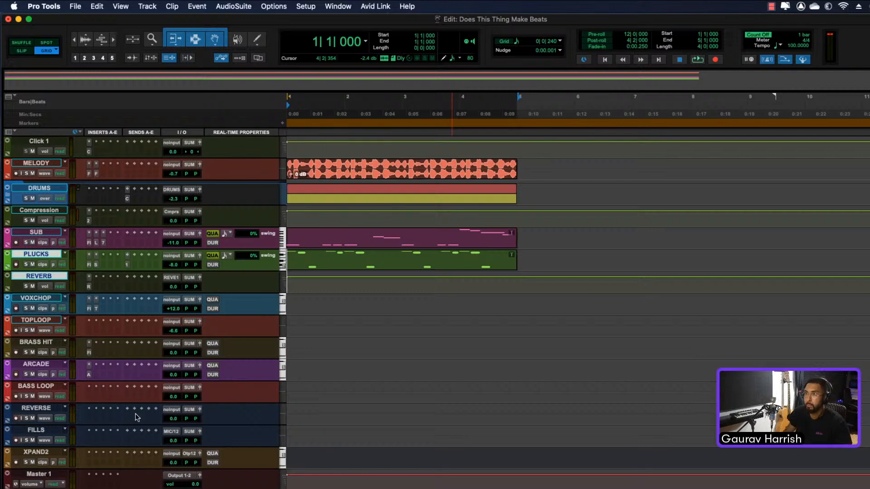
Step: Record-enable the VOXCHOP track, audition the mapped vocal samples in its Falcon and close the plug-in window
click(46, 298)
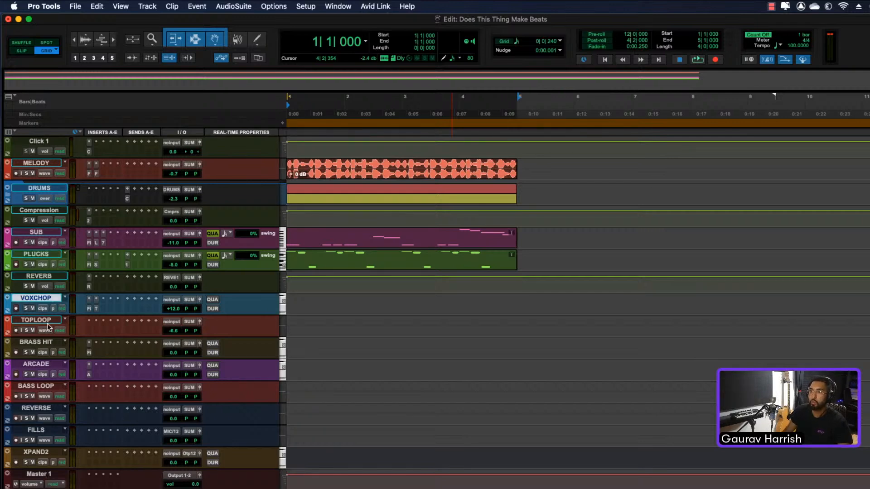
click(87, 308)
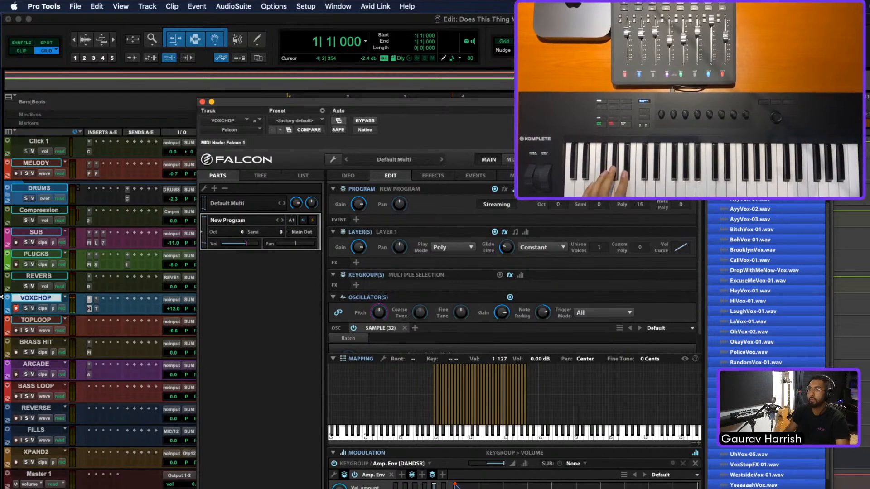
click(202, 102)
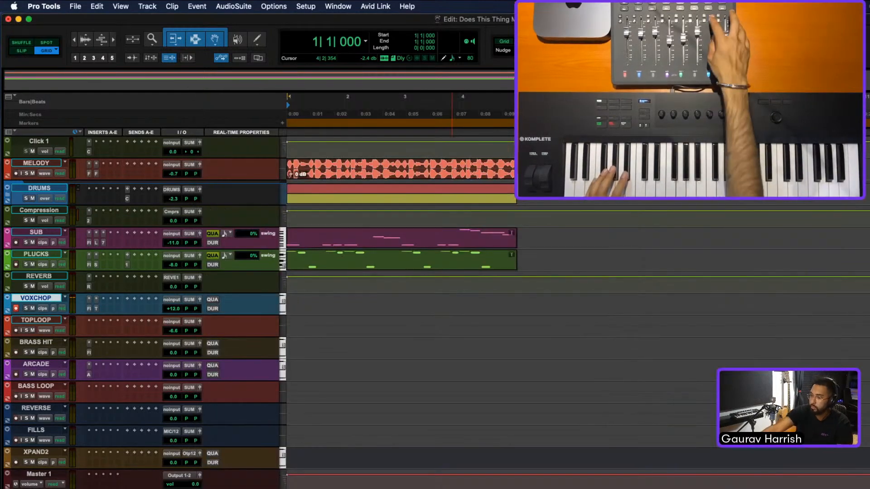
Step: Record a quantized four-bar vocal chop part on the VOXCHOP track and play the beat back to check it
key(super+space)
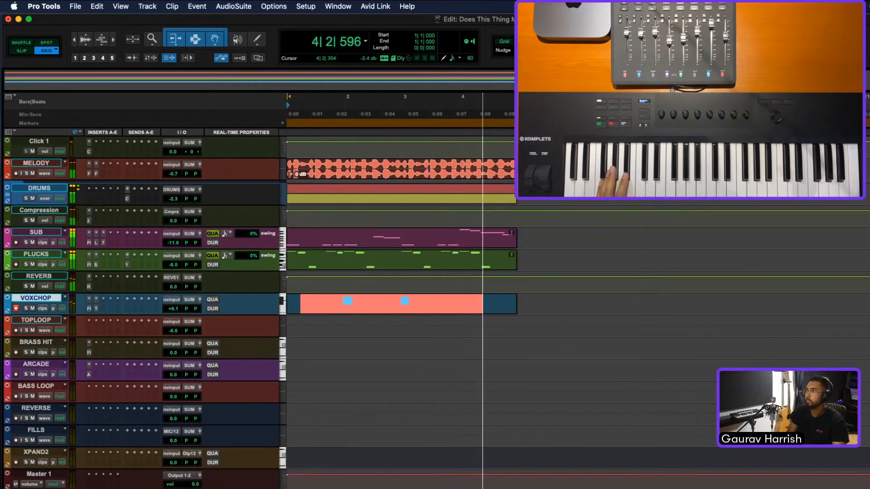
key(space)
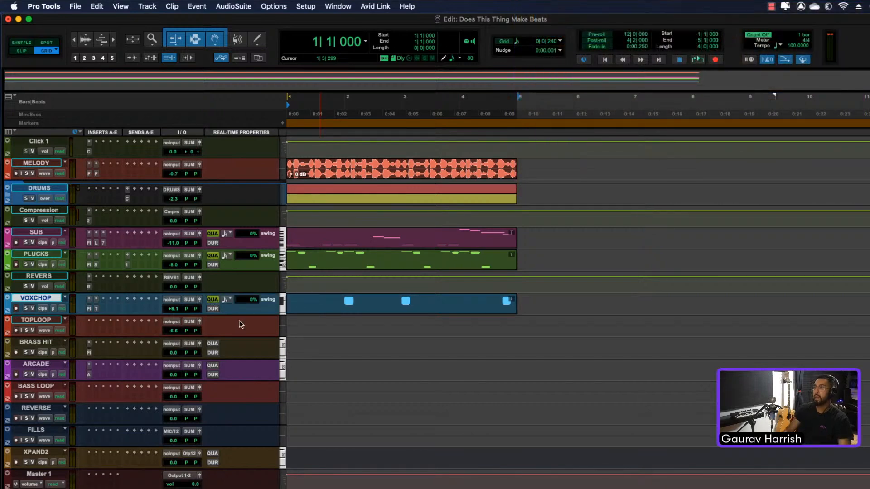
key(space)
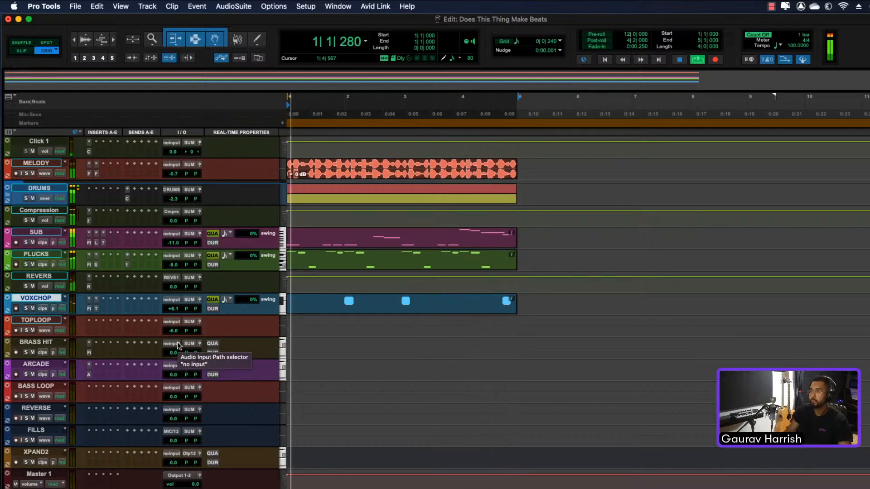
key(space)
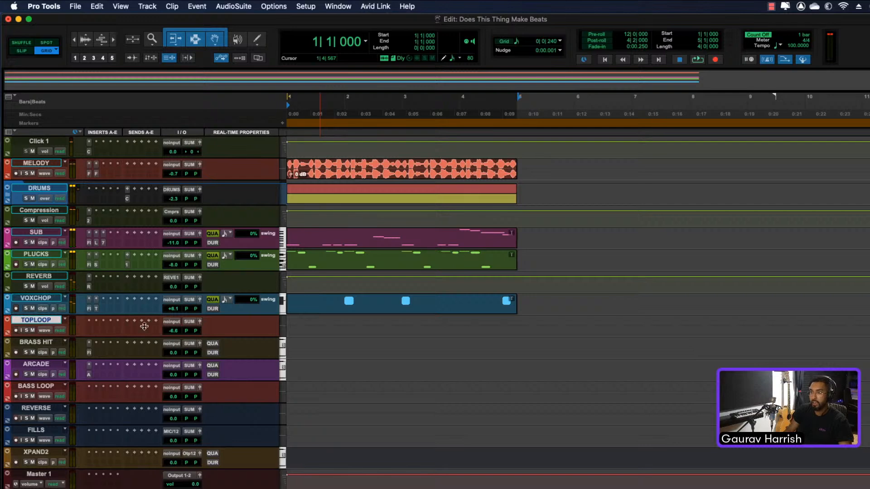
Step: Place Top No Kick.wav from the personal samples folder in the Sound Libraries at bar 1 of the TOPLOOP track and close the browser
key(alt+i)
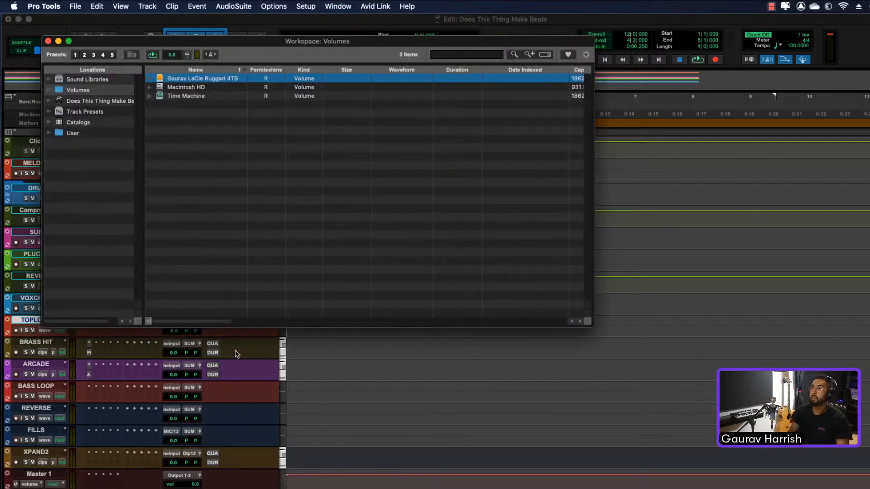
click(80, 77)
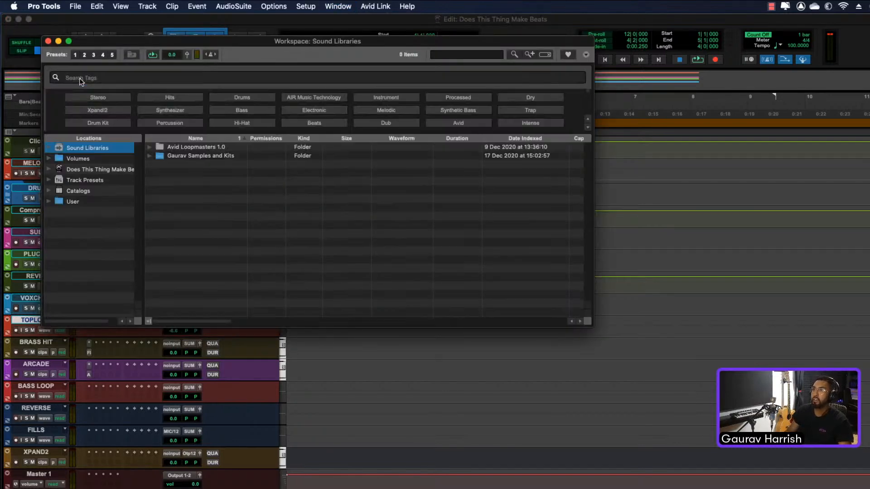
click(224, 159)
double_click(225, 158)
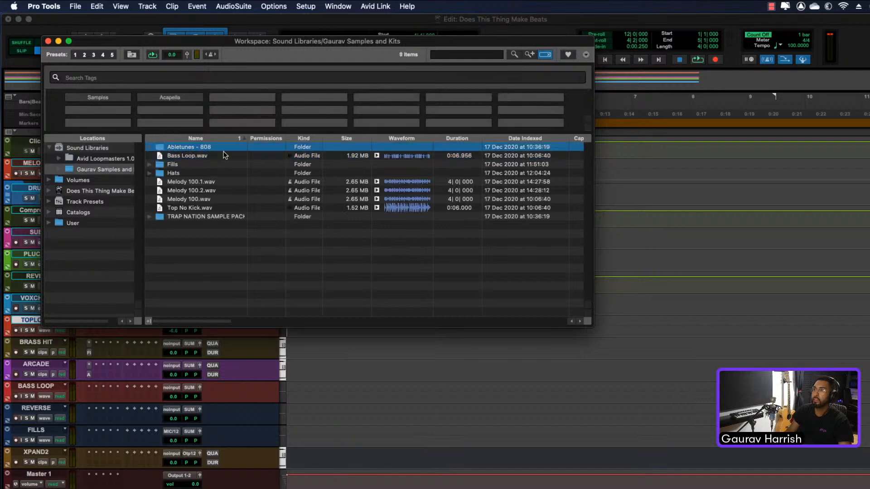
drag(238, 45, 684, 145)
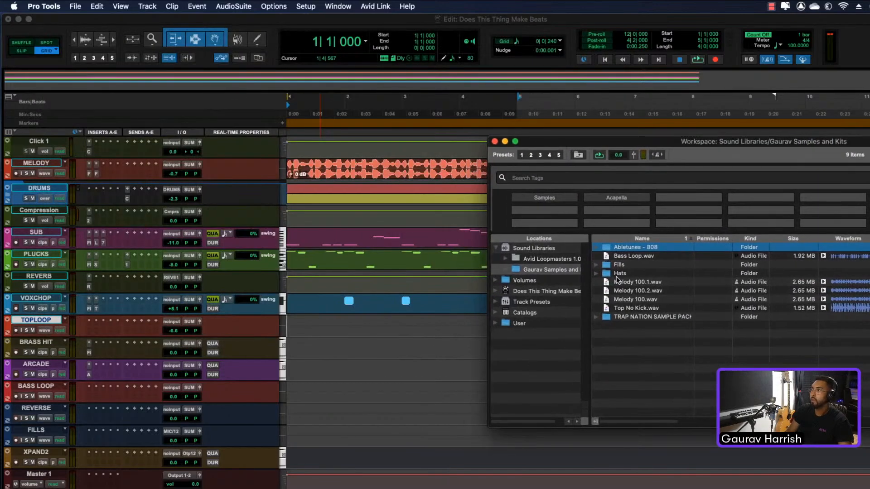
click(635, 309)
drag(642, 312, 312, 325)
click(495, 141)
drag(367, 331, 325, 332)
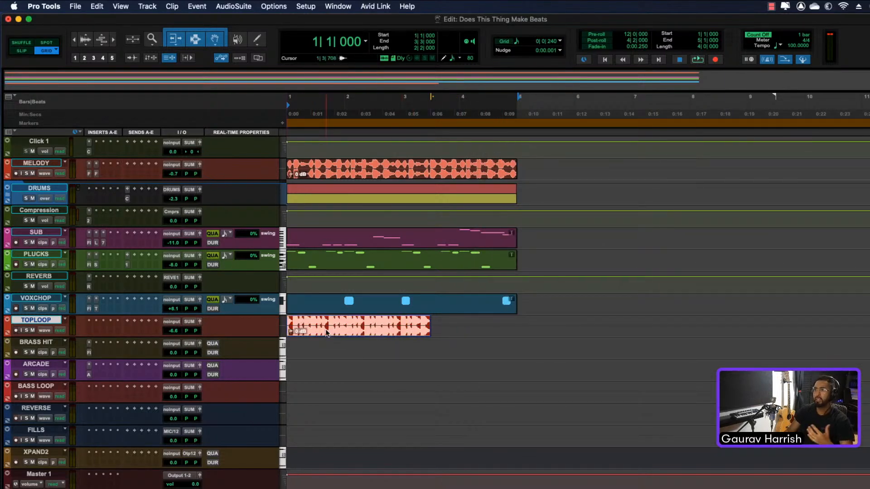
Step: Play the beat with the top loop, time-stretch the loop clip to end at bar 5 with the TCE Trim tool and play it again
key(space)
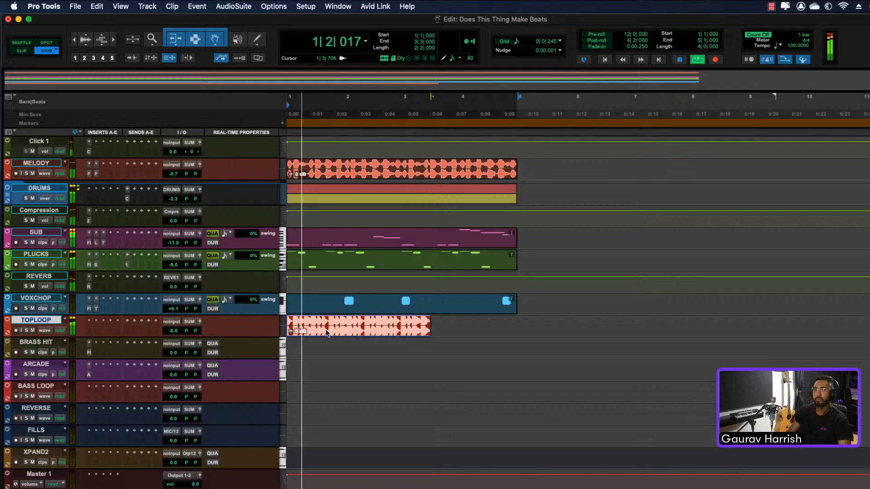
key(space)
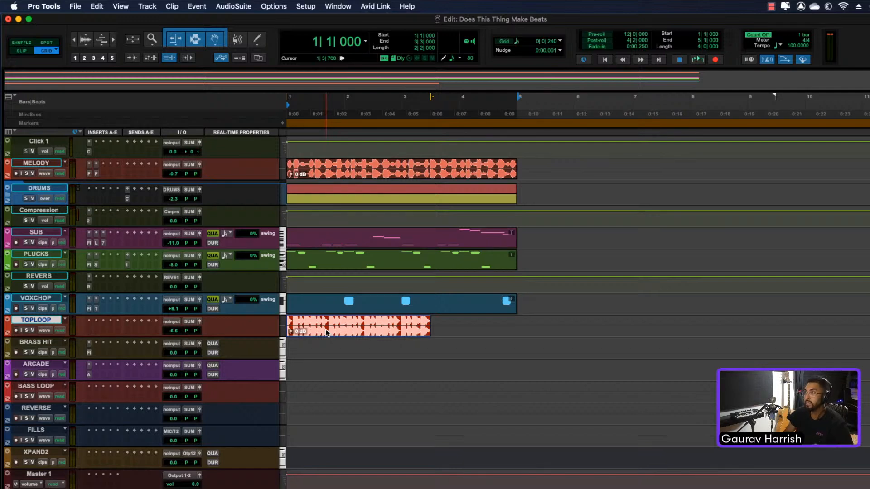
click(177, 44)
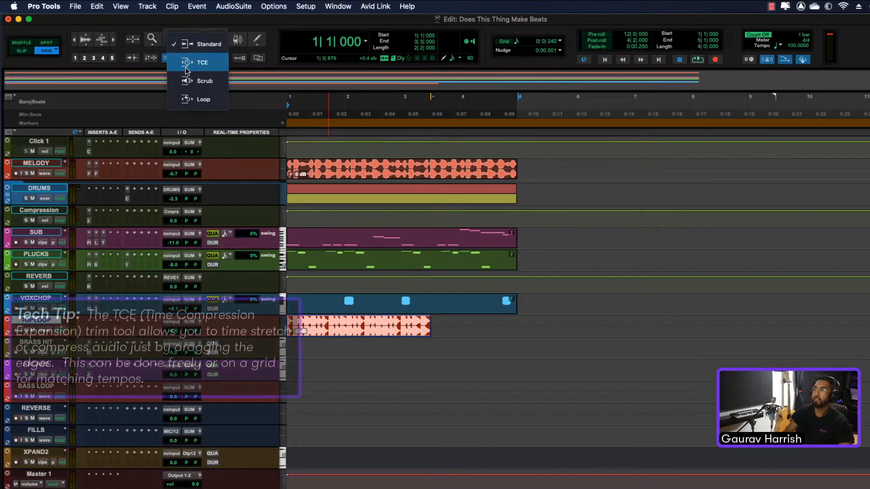
click(202, 61)
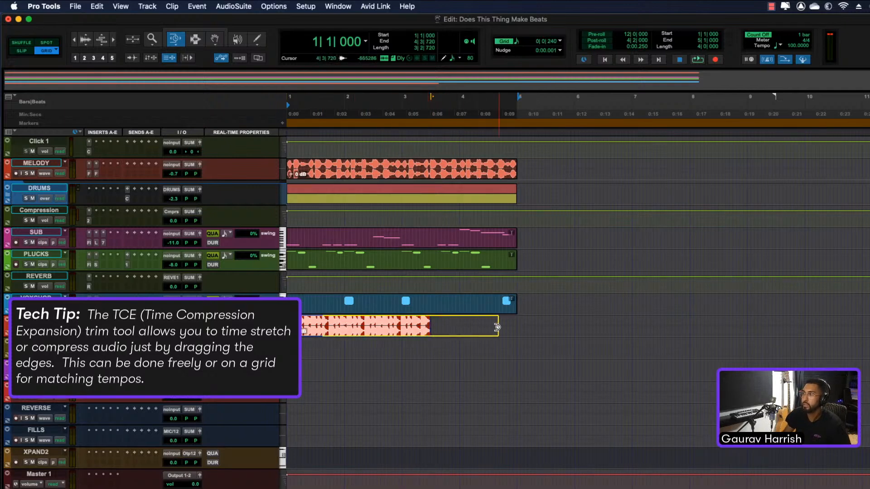
drag(514, 325, 515, 325)
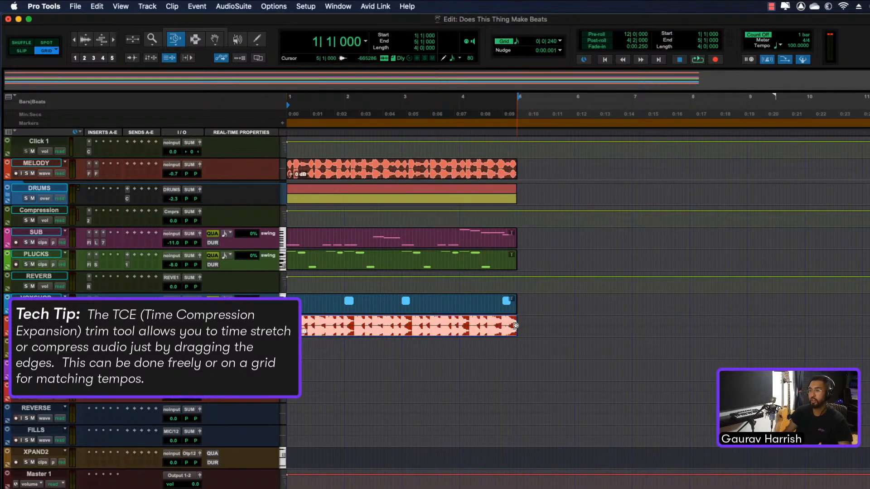
key(space)
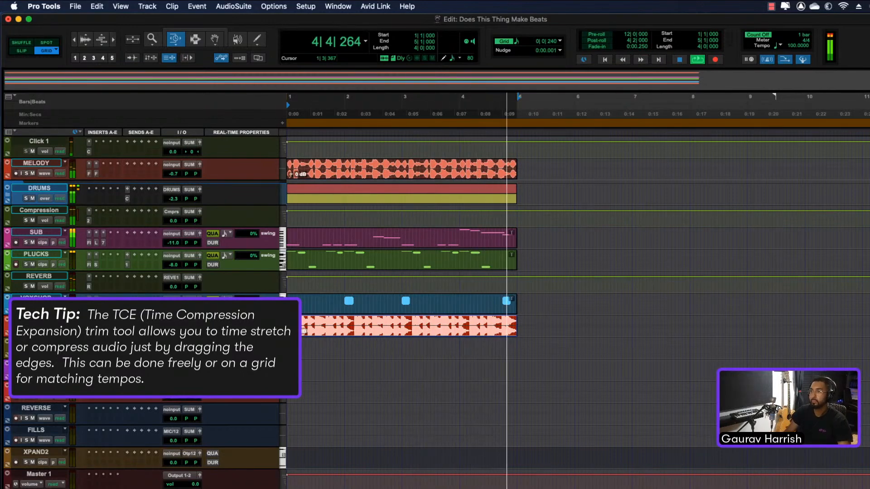
Step: Insert a stereo EQ3 7-Band on TOPLOOP, cut the lows by 9.2 dB at 218.5 Hz and boost the highs at 6.45 kHz while playing
click(89, 323)
text(eq)
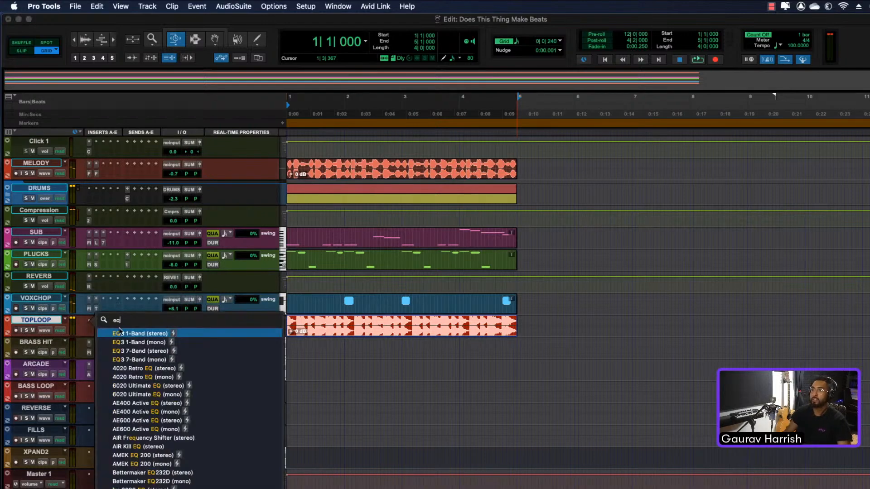
click(132, 351)
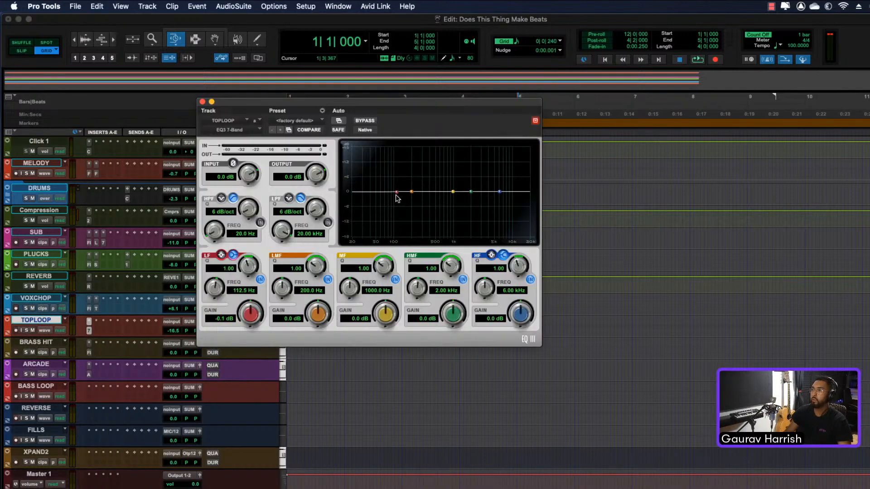
drag(397, 195, 408, 222)
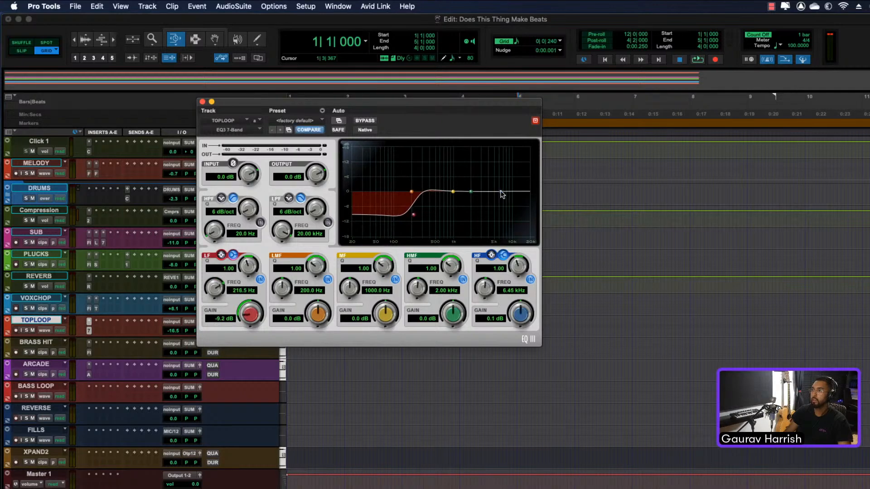
key(space)
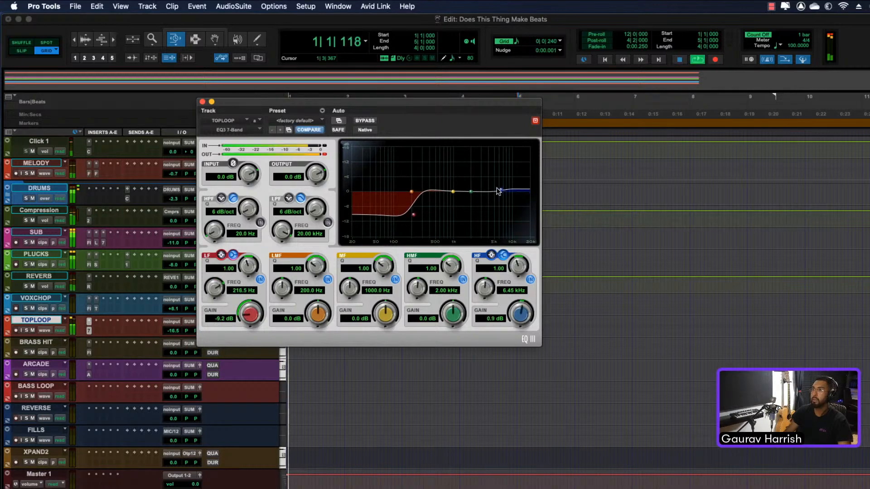
click(203, 102)
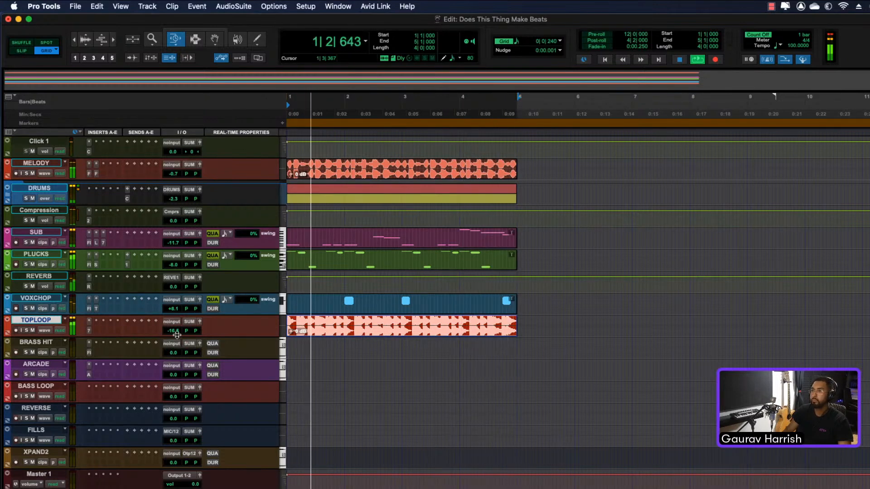
key(space)
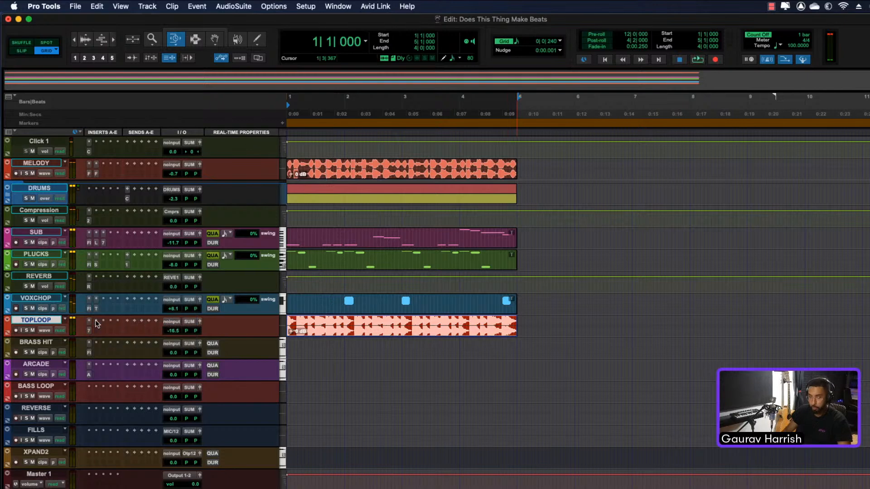
Step: Insert AIR Stereo Width as the second plug-in on the TOPLOOP track and load its 06 Wider preset
click(97, 323)
text(stere)
click(151, 353)
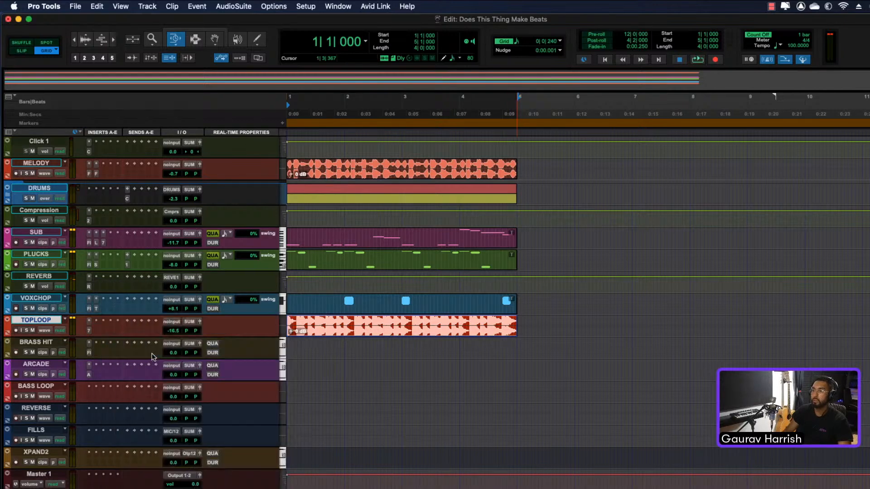
click(312, 117)
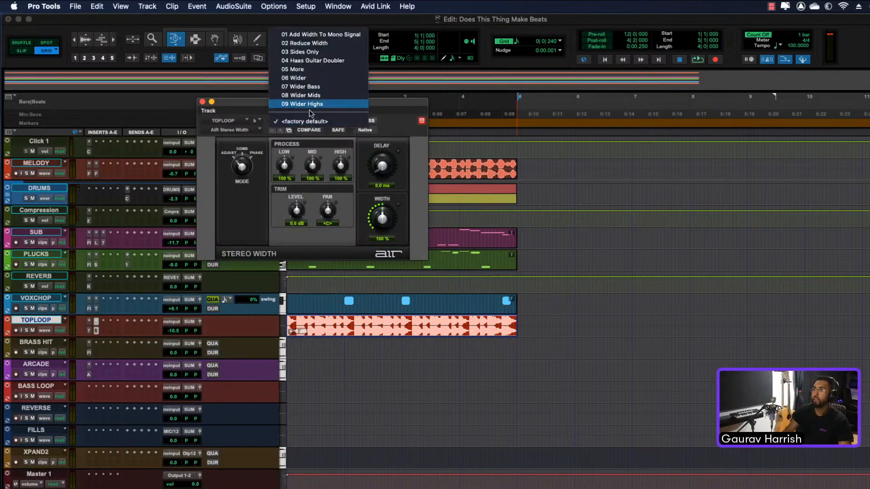
click(305, 79)
Step: During playback, set the Stereo Width amount to 54% and balance TOPLOOP at -21.7 dB and VOXCHOP at +10.0 dB
key(space)
drag(382, 218, 382, 226)
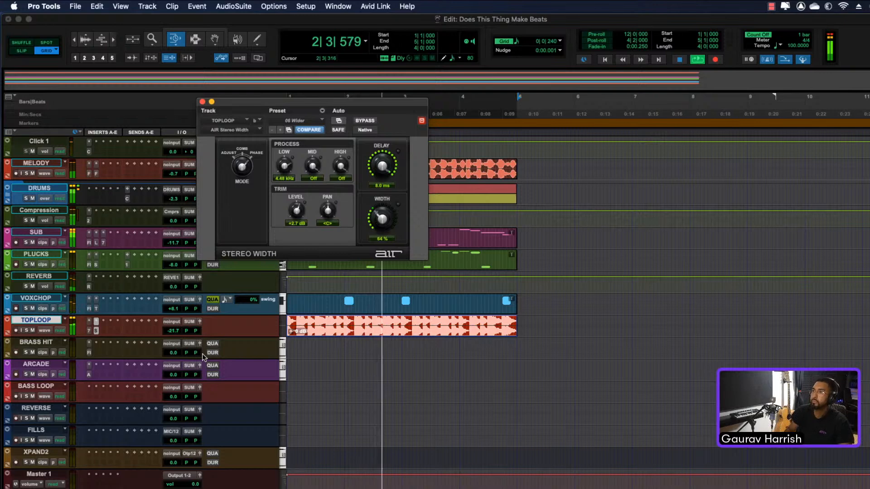
click(202, 101)
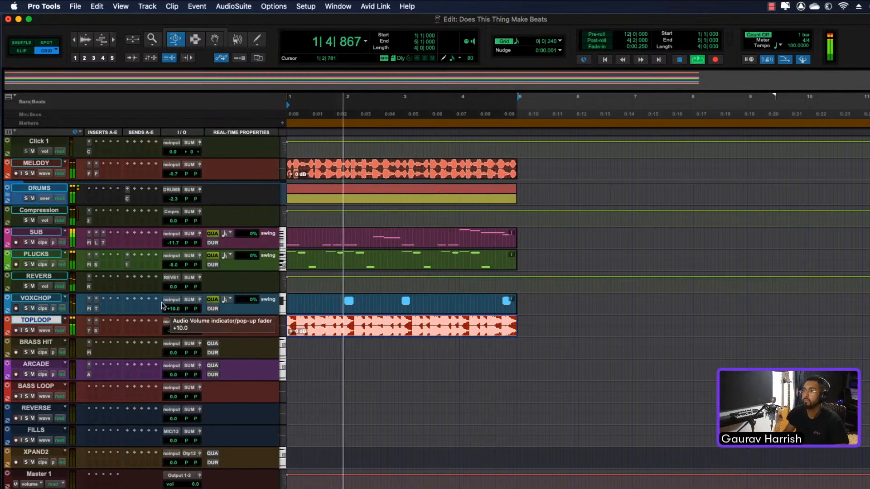
key(space)
Step: Select the BRASS HIT track for recording, check its instrument plug-in and rehearse the brass hits over playback
click(36, 342)
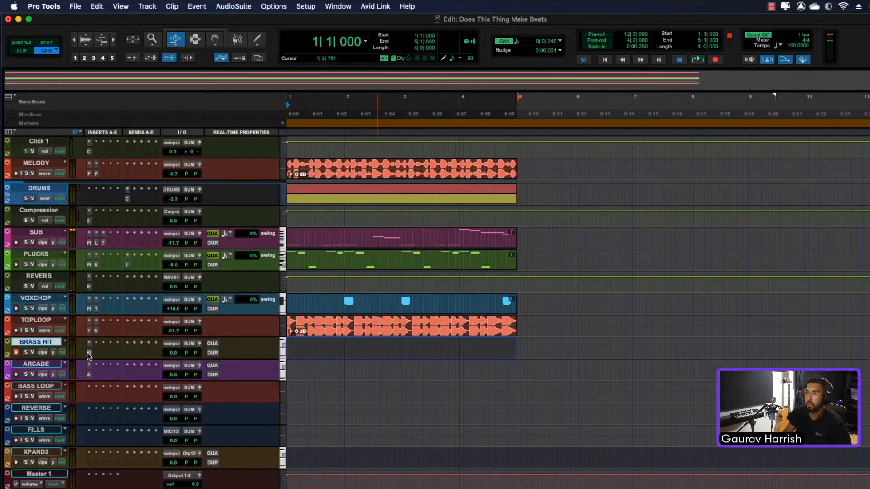
click(89, 352)
click(202, 102)
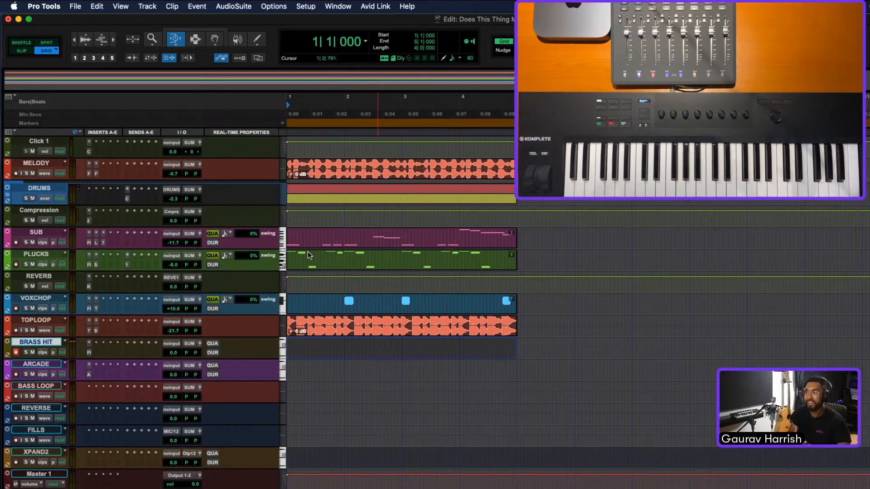
key(space)
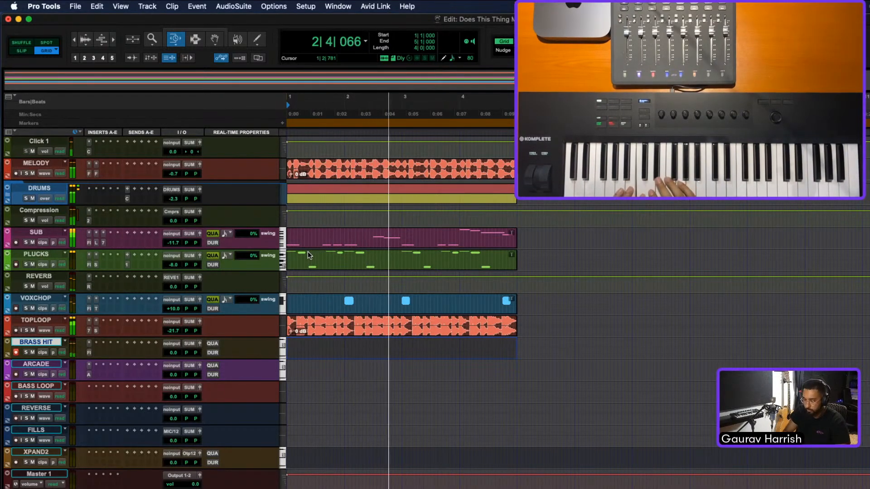
key(space)
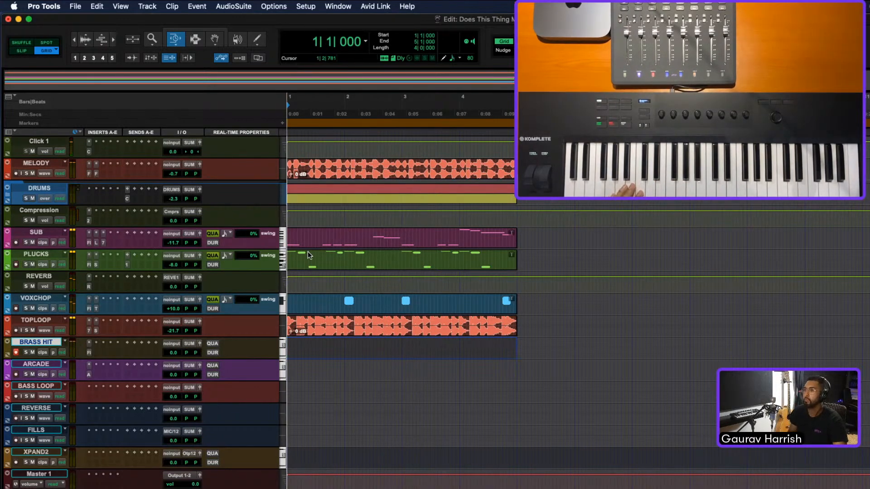
Step: Record quantized brass hits at bars 1 and 3 on the BRASS HIT track and extend the clip to bar 5 with the standard Trim tool
key(super+space)
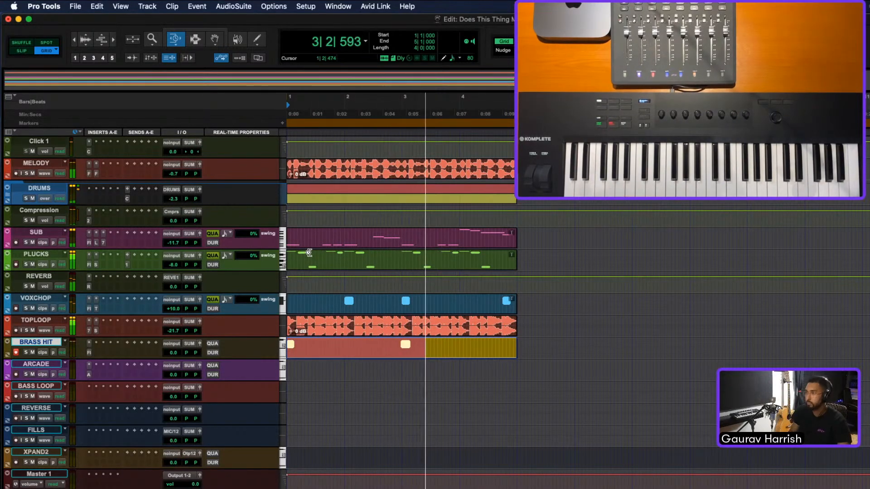
key(space)
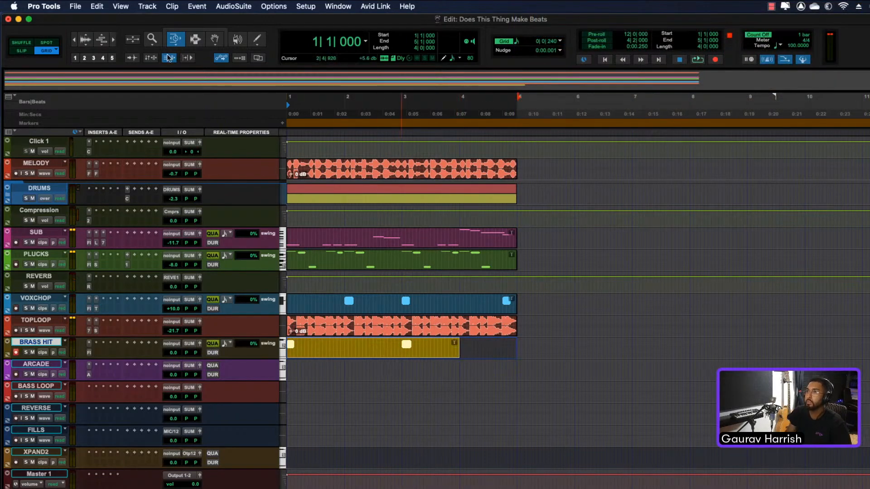
drag(173, 45, 195, 39)
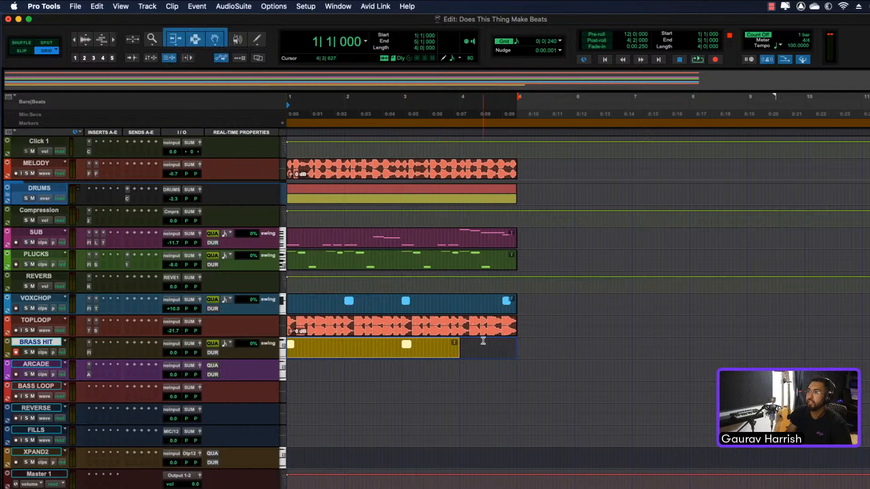
drag(456, 354, 529, 349)
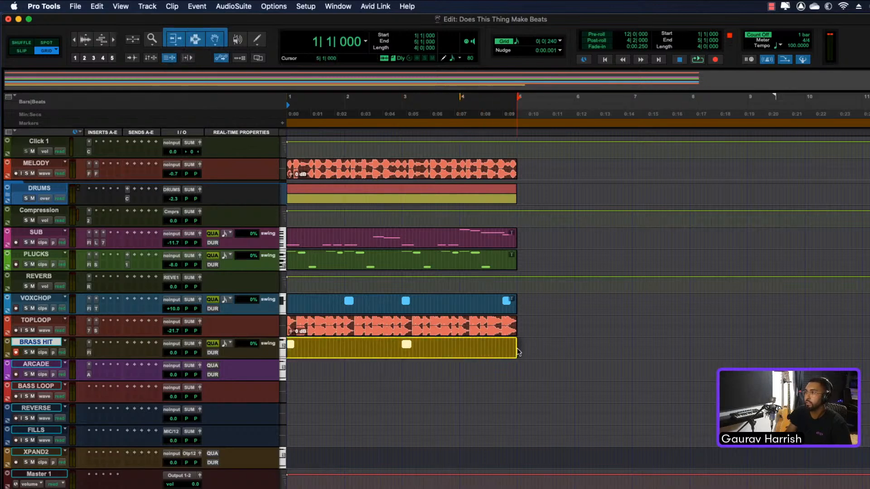
Step: Enlarge the ARCADE track, record-enable it, audition its Arcade instrument and close the plug-in window
click(390, 367)
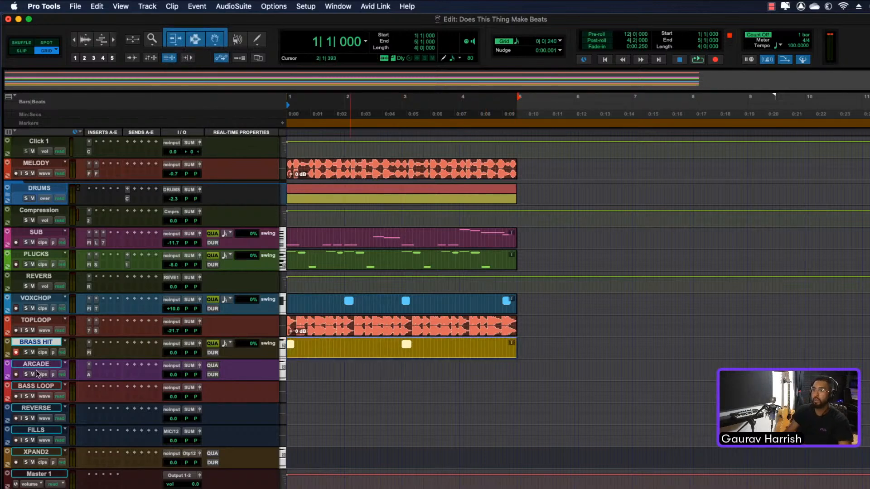
click(25, 365)
drag(31, 382, 30, 402)
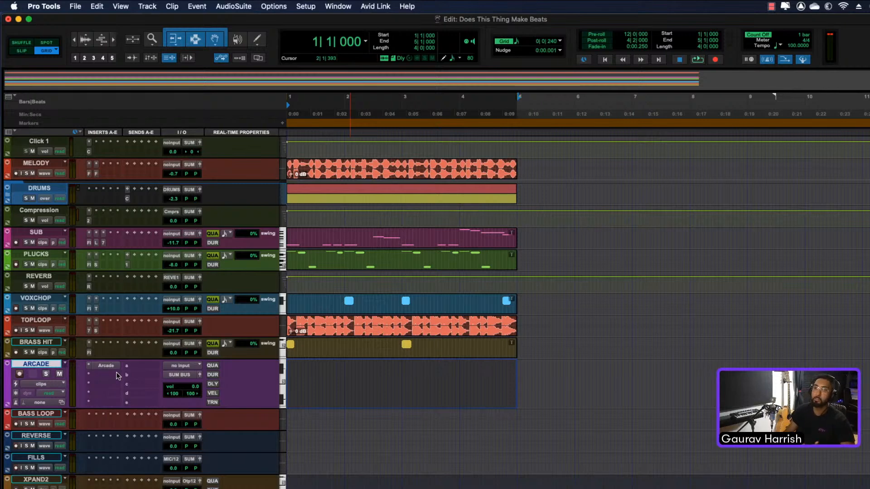
click(20, 374)
click(107, 365)
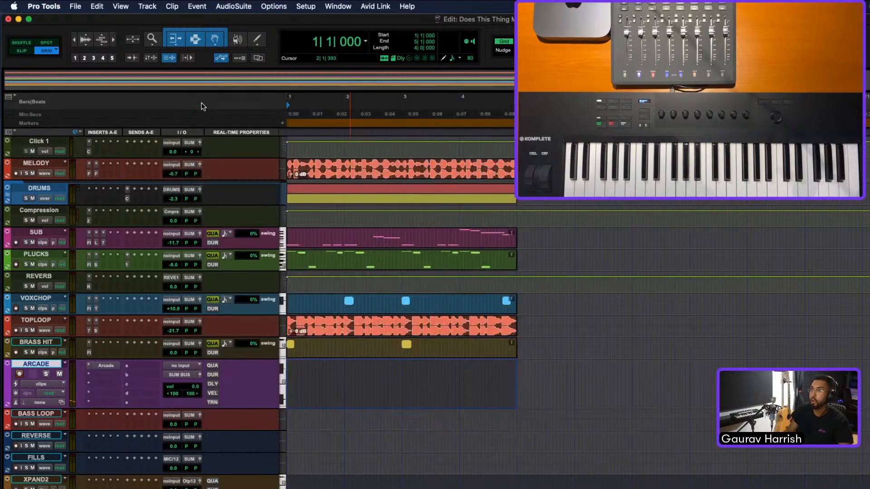
click(202, 101)
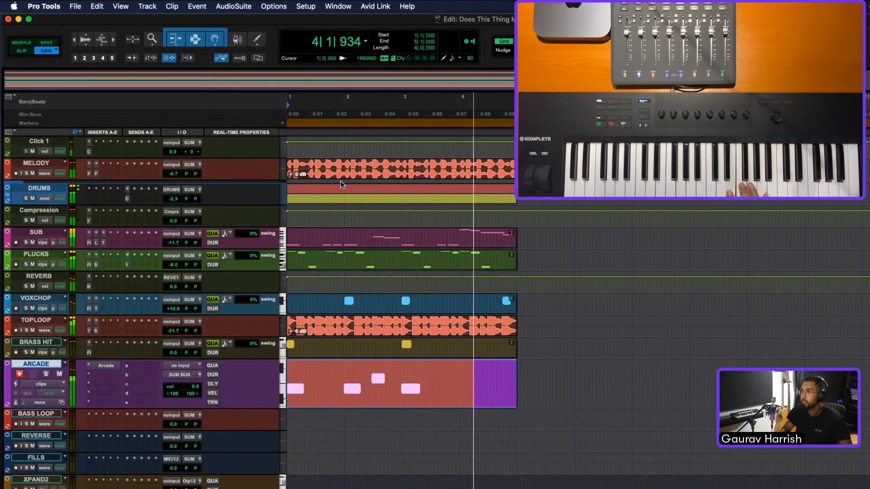
Step: Record a quantized four-bar part on the ARCADE track and play the beat back to check it
key(space)
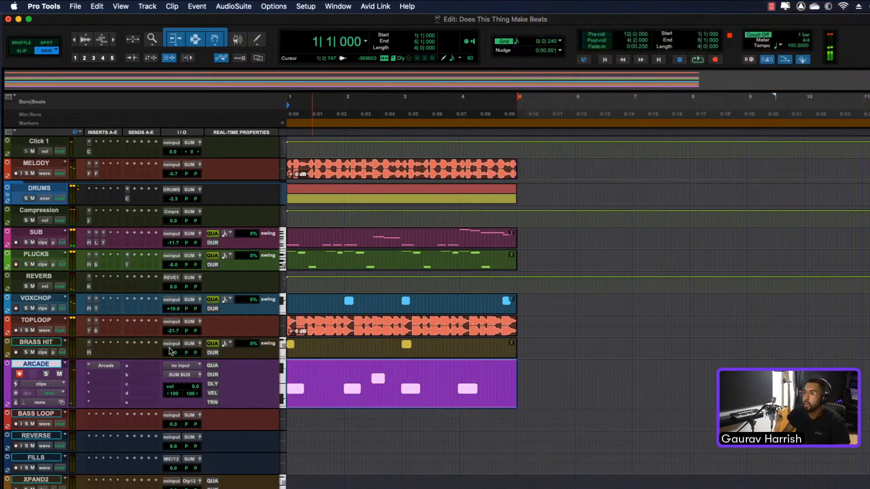
key(space)
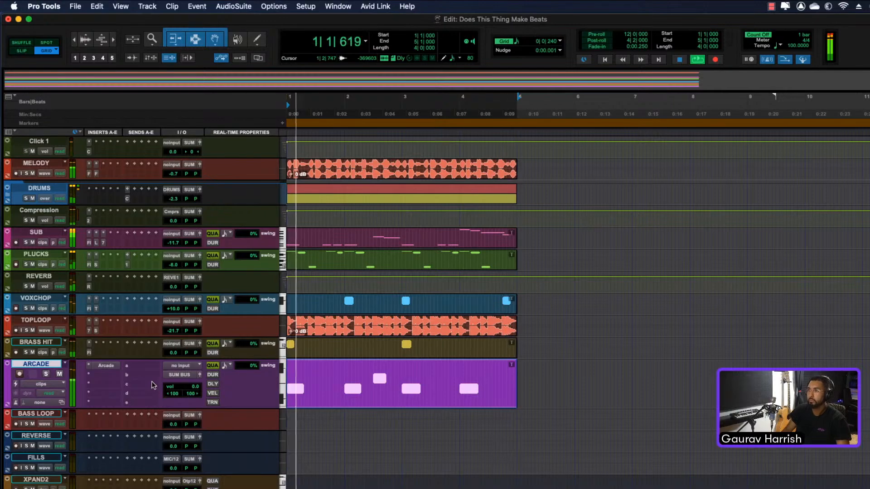
Step: Stop playback, shrink the ARCADE track back to its small height and expand the DRUMS folder to show its member tracks
key(space)
key(ctrl+alt+Down)
key(ctrl+alt+Down)
key(ctrl+alt+Down)
key(ctrl+alt+Up)
key(ctrl+alt+Up)
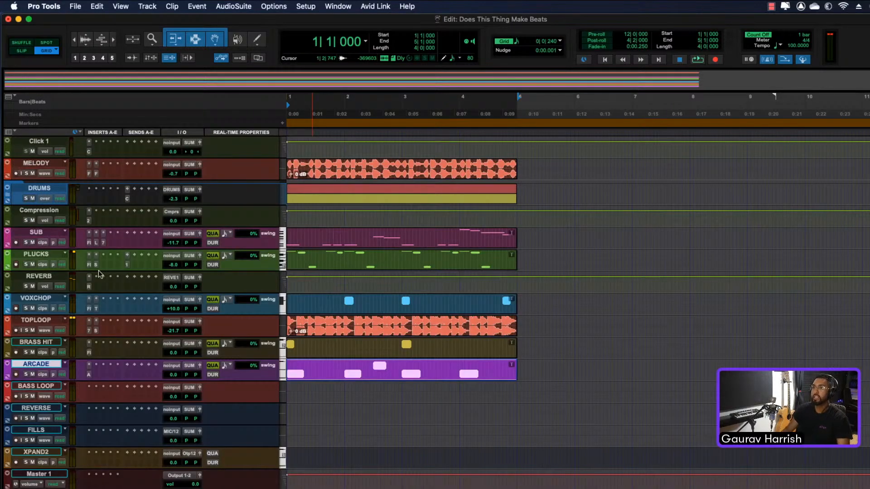
click(8, 197)
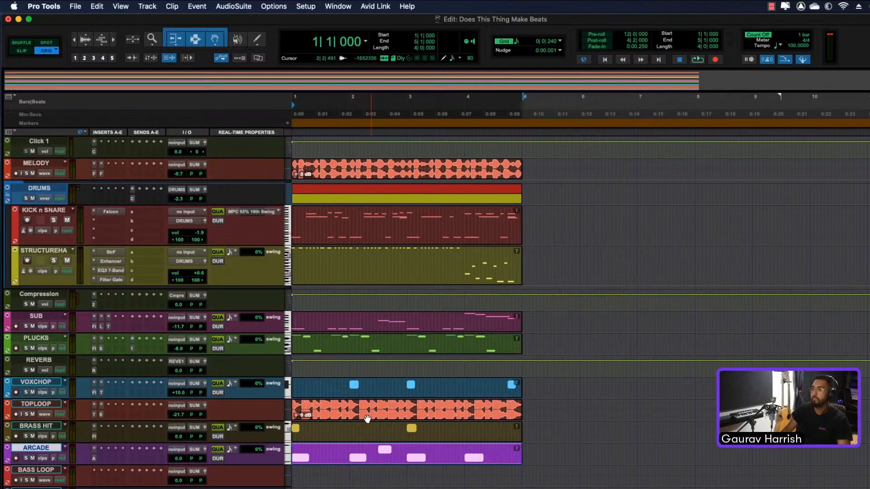
Step: Duplicate the four-bar clips on every part except TOPLOOP twice so the arrangement extends to bar 13
click(360, 439)
drag(357, 394, 363, 178)
key(super+d)
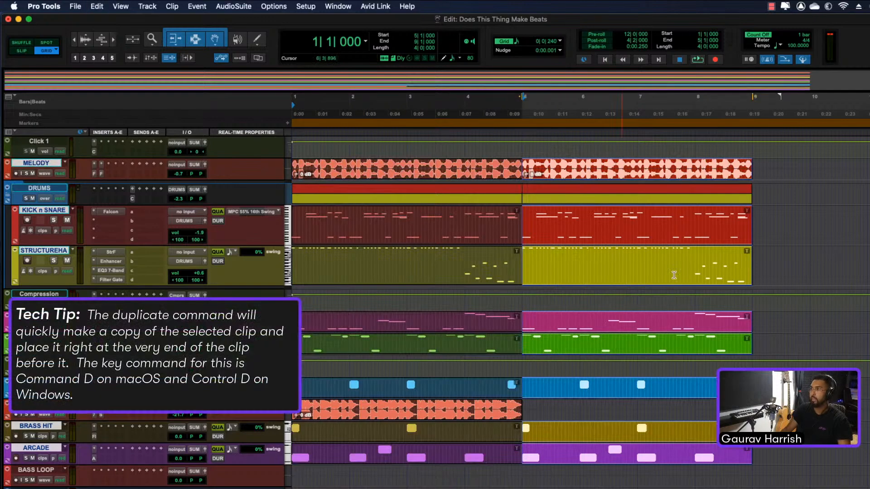
scroll(645, 279, right, 3)
key(super+d)
scroll(670, 279, right, 3)
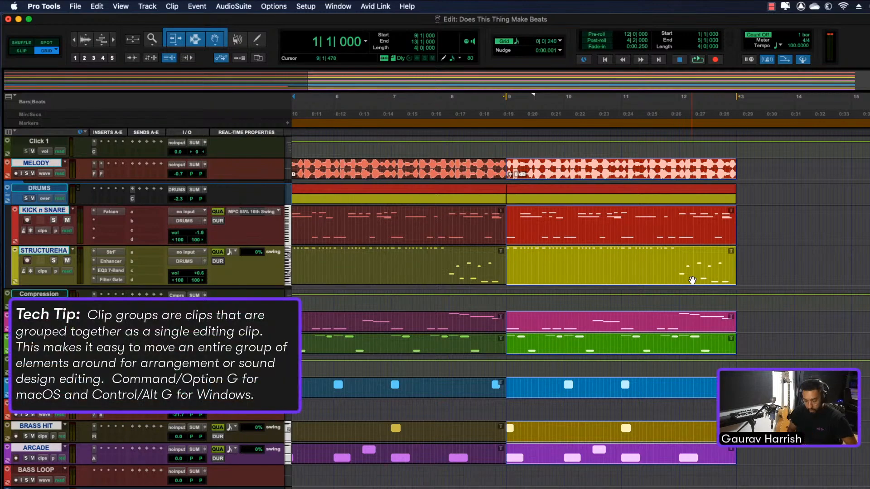
Step: Group the duplicated clips at bars 9 to 13, try shifting the clip groups later and return them to bar 9
key(super+alt+g)
drag(635, 282, 701, 281)
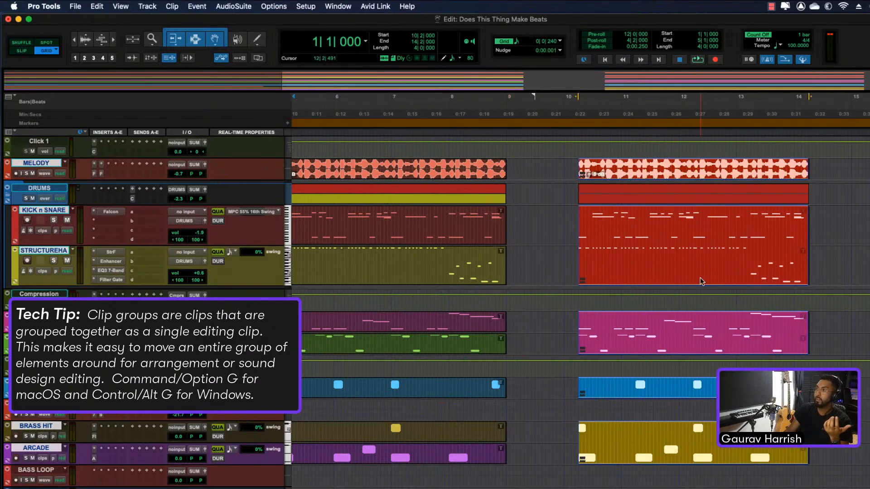
click(516, 273)
mouse_move(647, 272)
mouse_down()
mouse_move(583, 274)
mouse_move(714, 280)
mouse_move(637, 275)
mouse_up()
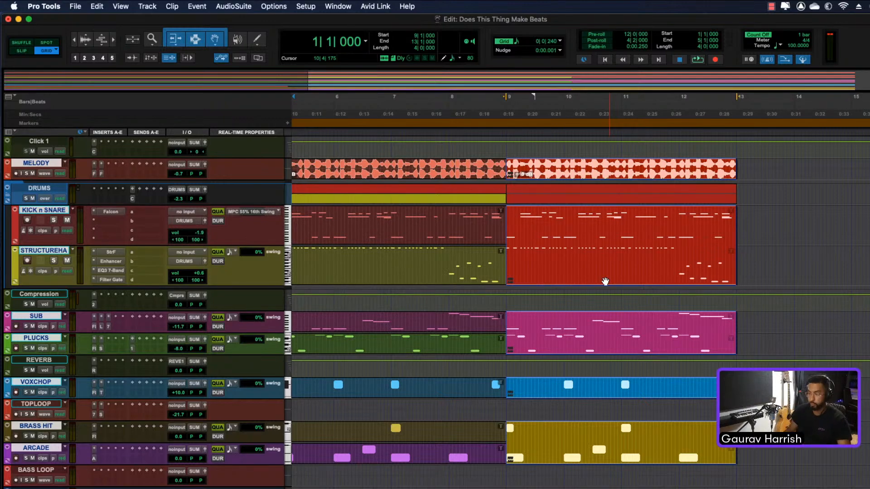
Step: Duplicate the TOPLOOP clip to bar 5 and delete the original clip in bars 1 to 4
key(r)
key(t)
key(r)
key(t)
key(r)
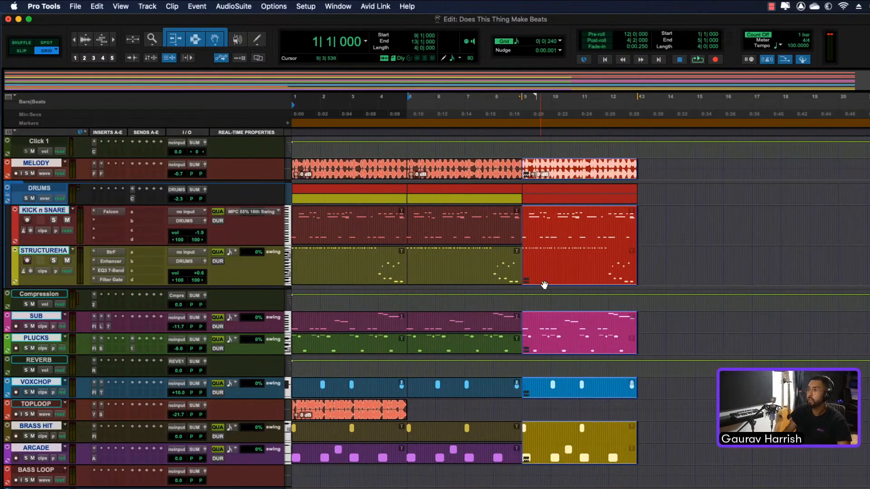
click(361, 420)
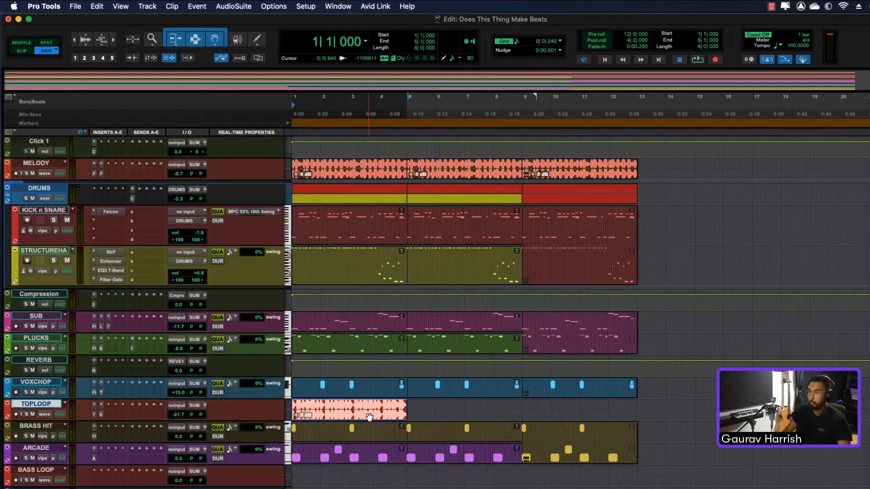
key(super+d)
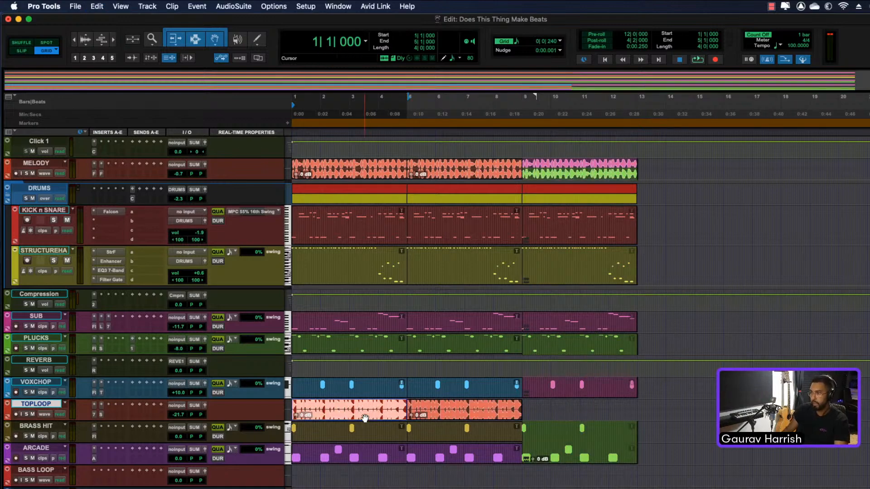
key(BackSpace)
Step: Delete bars 1 to 3 of the KICK n SNARE, STRUCTUREHA and SUB clips so these parts enter at bar 4
key(super+])
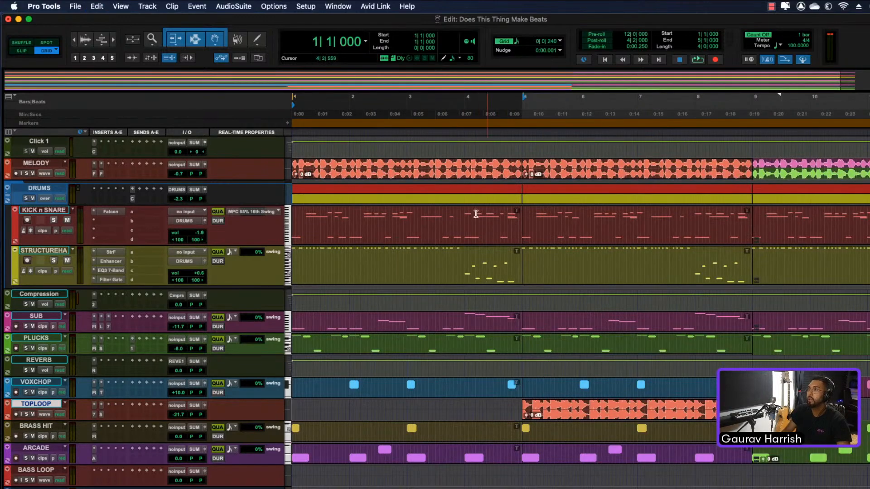
drag(464, 213, 288, 217)
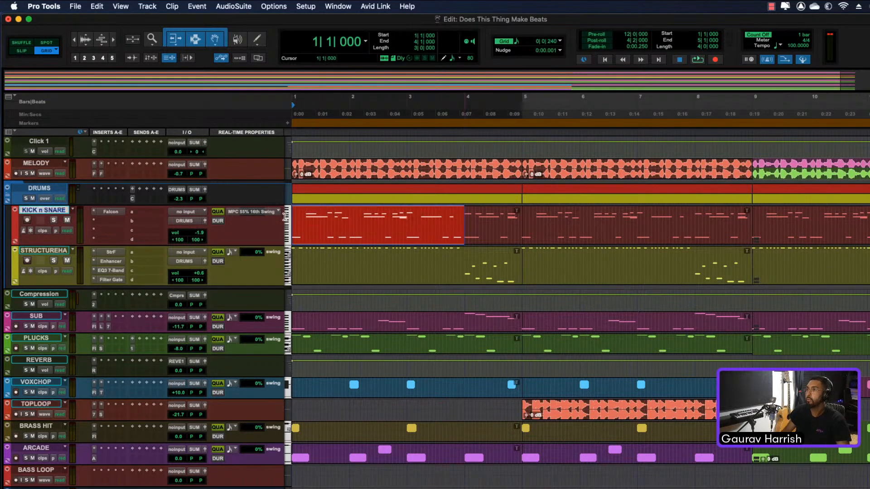
key(BackSpace)
drag(467, 253, 252, 254)
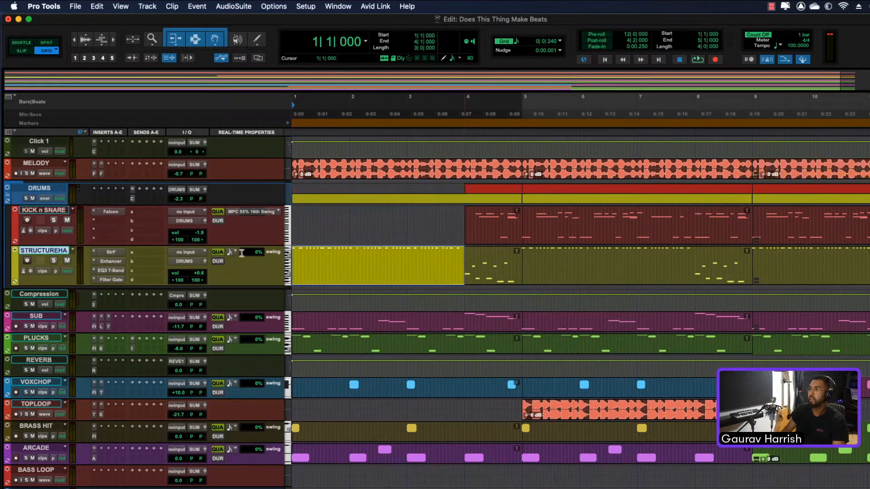
key(BackSpace)
drag(462, 318, 249, 326)
key(BackSpace)
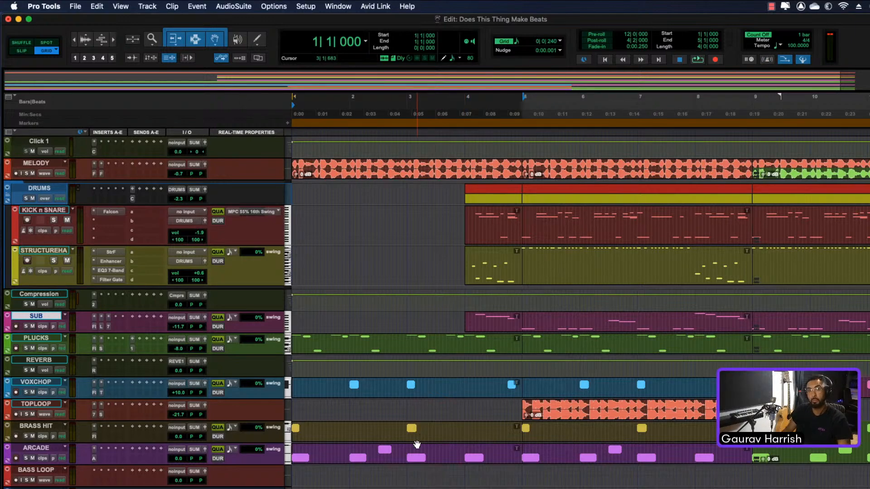
Step: Open the sound library browser, move its window off the tracks and open the Fills folder inside the personal samples and kits folder
key(super+bracketleft)
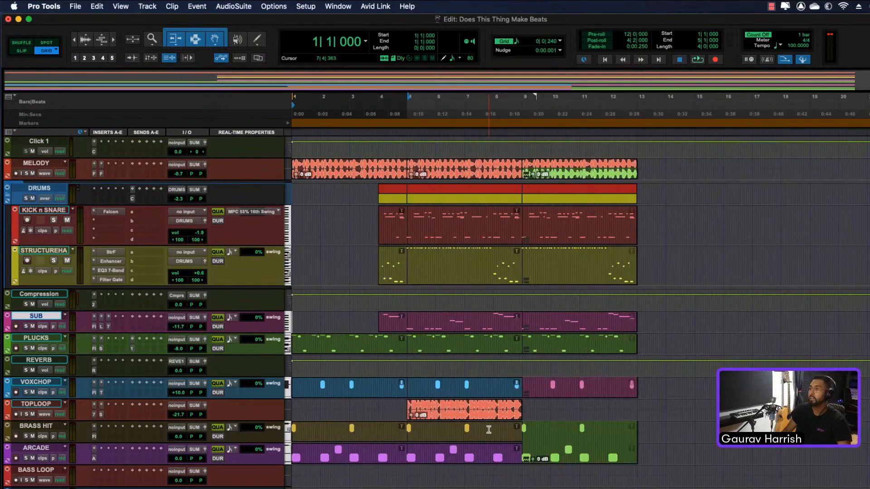
scroll(435, 445, down, 5)
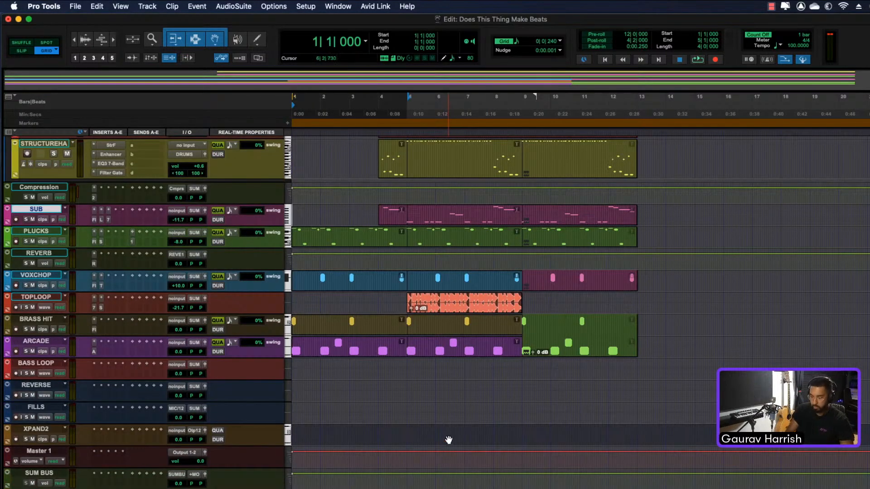
key(alt+i)
click(90, 79)
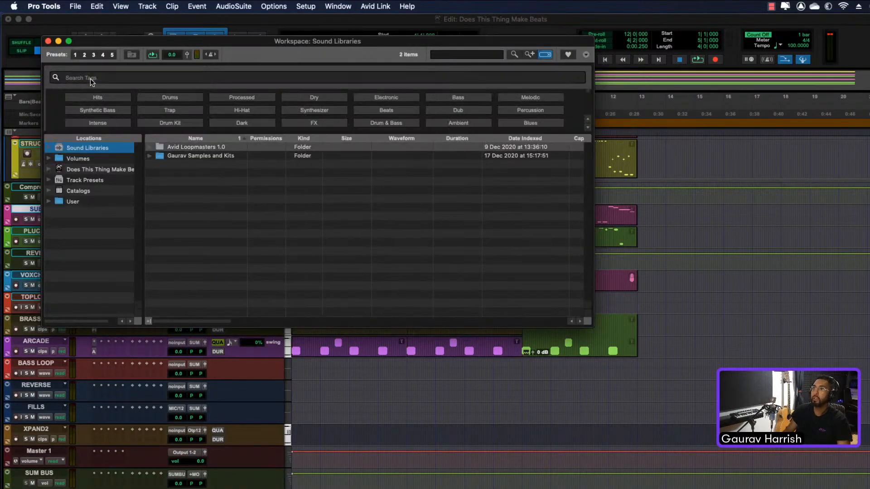
click(173, 157)
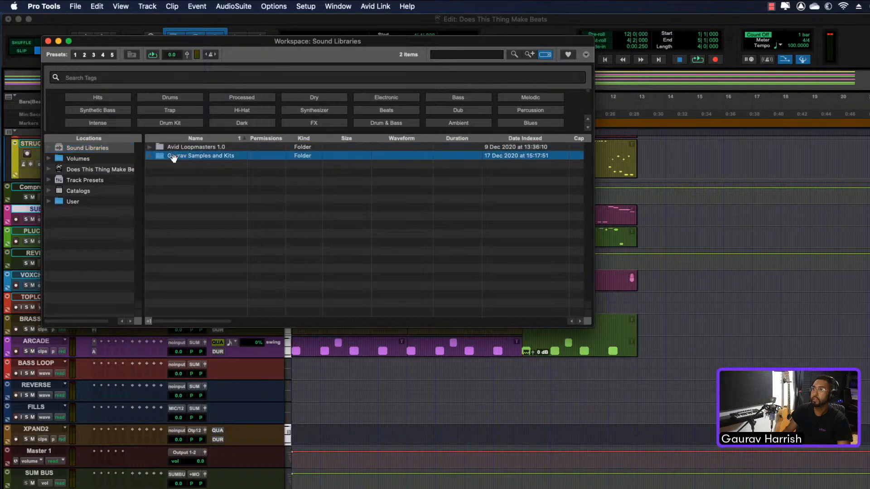
double_click(173, 156)
drag(220, 43, 696, 81)
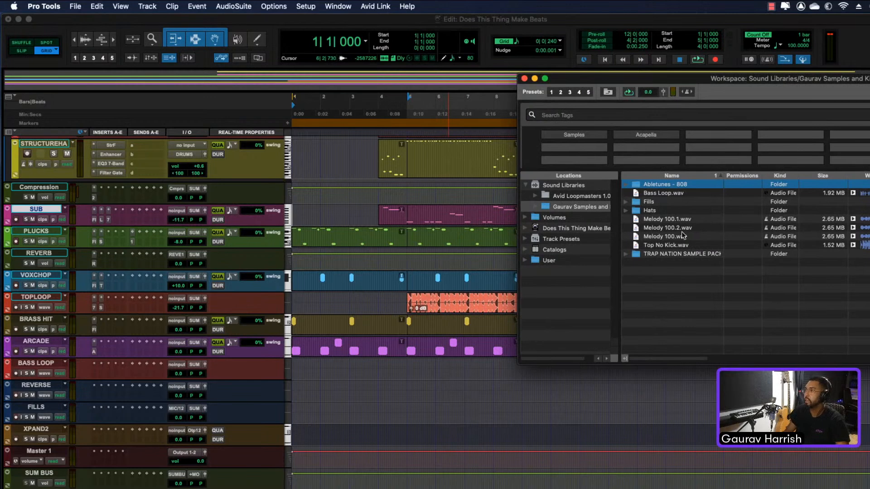
click(646, 204)
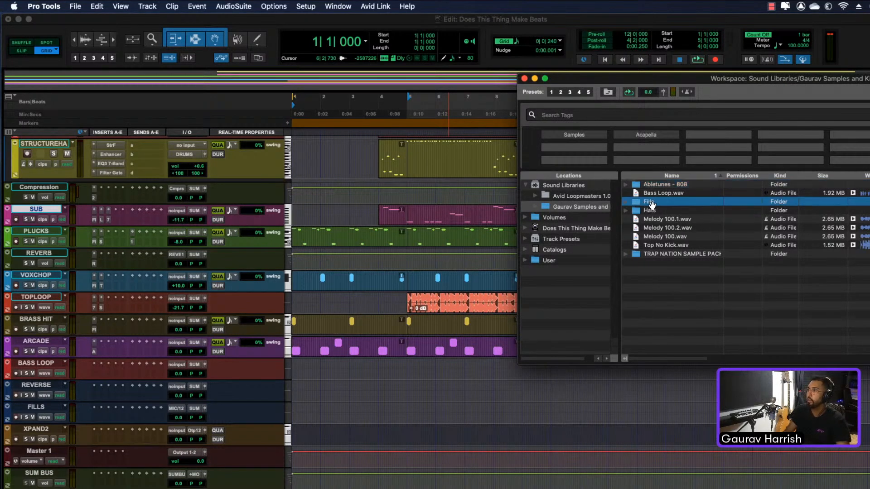
double_click(651, 204)
Step: Place one sample from the Fills folder on the REVERSE track and another on the FILLS track, both at bar 4
drag(661, 188, 379, 394)
drag(659, 198, 400, 422)
drag(440, 400, 400, 395)
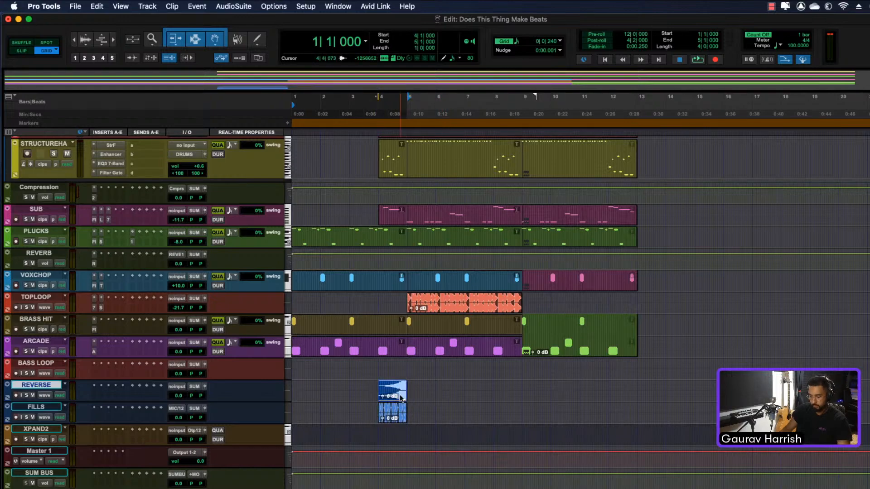
Step: Lower the clip gain of the bar 4 clip on the FILLS track to -8.5 dB
key(t)
key(t)
key(t)
scroll(563, 400, right, 2)
drag(560, 420, 559, 425)
key(r)
key(r)
key(r)
key(t)
key(r)
key(t)
key(r)
Step: Set the playback start to 3|3|720, reduce all track heights and lower the REVERSE clip's gain to -1.8 dB
click(444, 99)
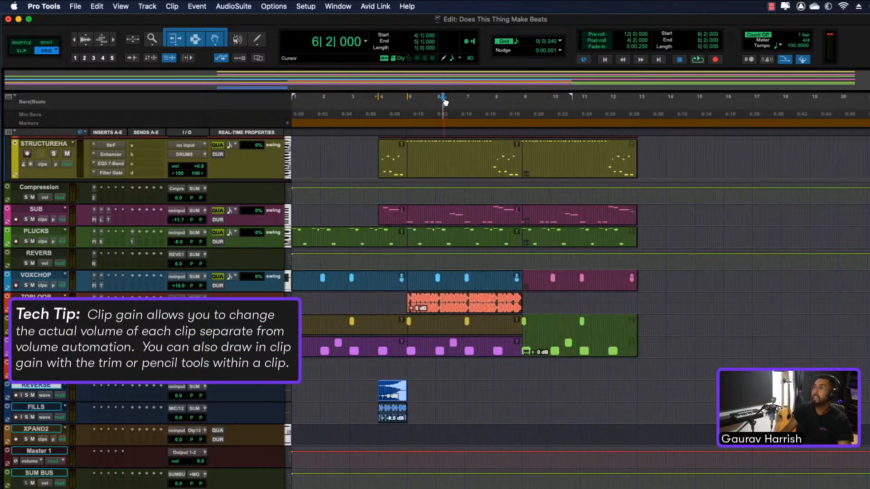
click(369, 99)
scroll(372, 150, up, 4)
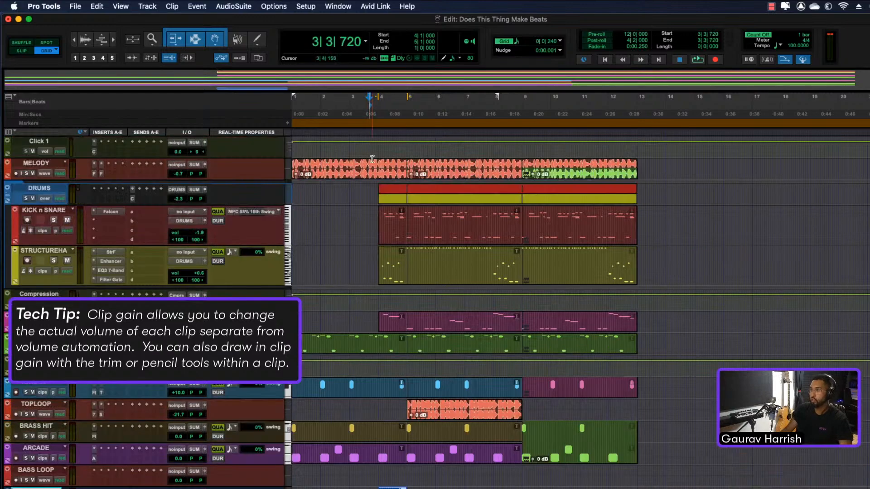
key(ctrl+alt+Down)
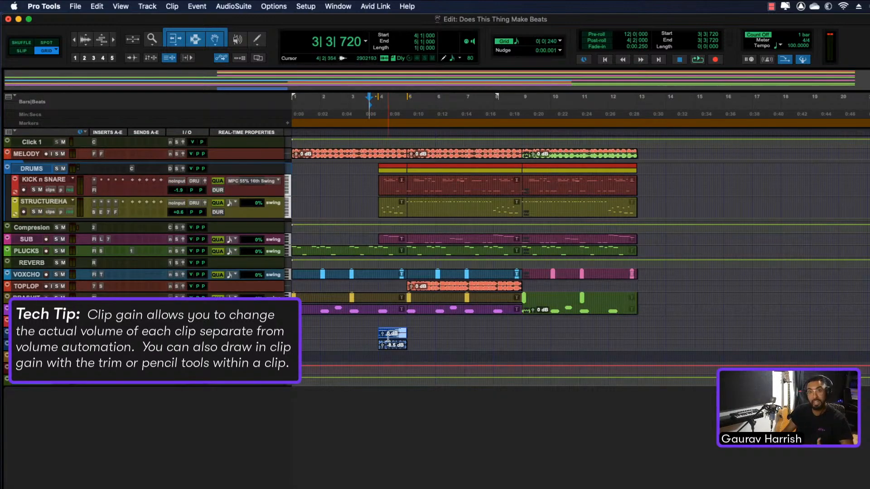
drag(383, 334, 383, 336)
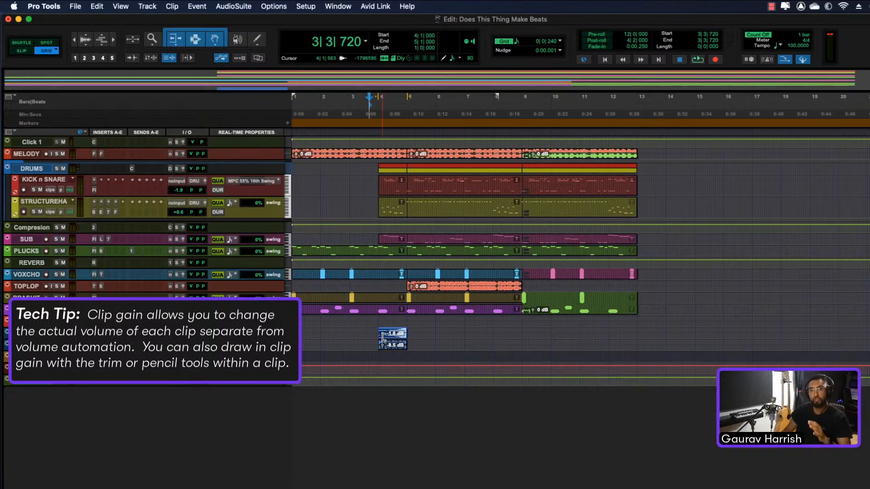
click(370, 333)
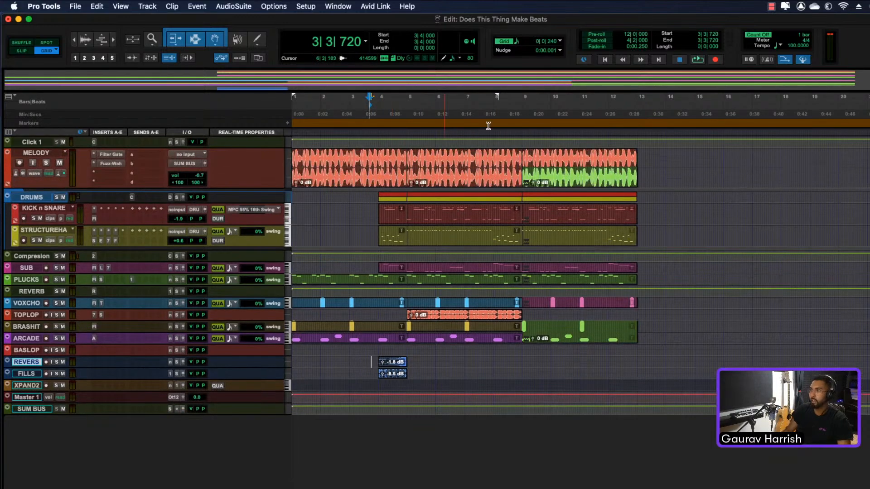
Step: Select bar 8 of the MELODY clip and open the Vari-Fi AudioSuite effect for it
key(super+bracketright)
key(super+bracketright)
scroll(625, 170, right, 5)
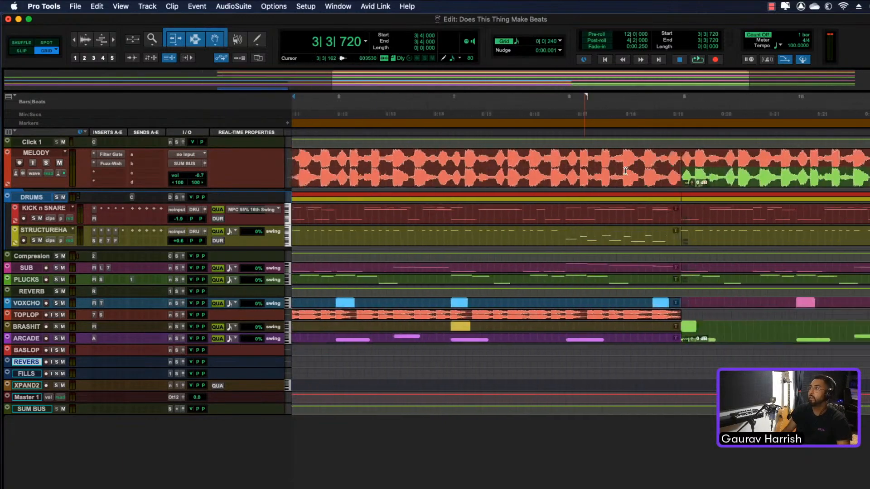
click(526, 167)
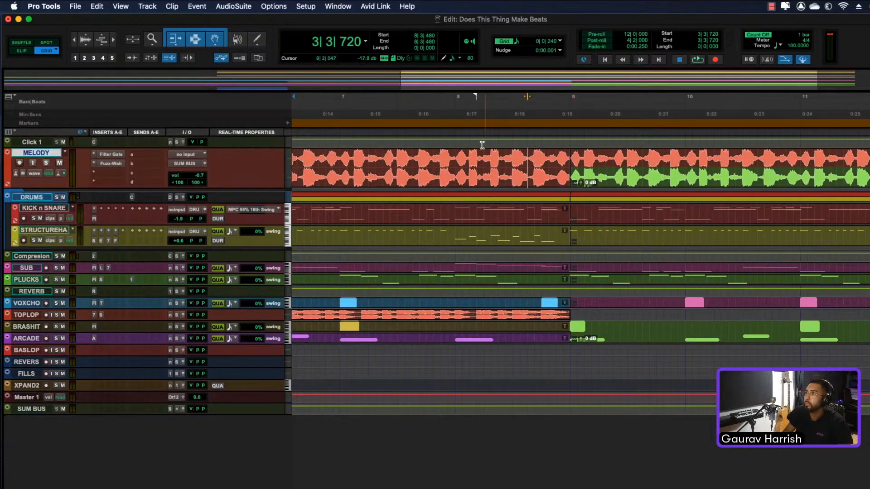
drag(456, 153, 572, 153)
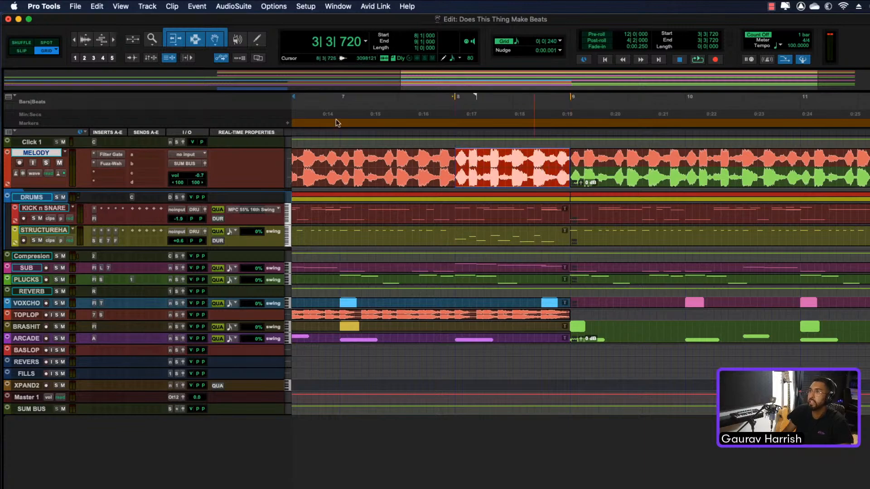
click(251, 5)
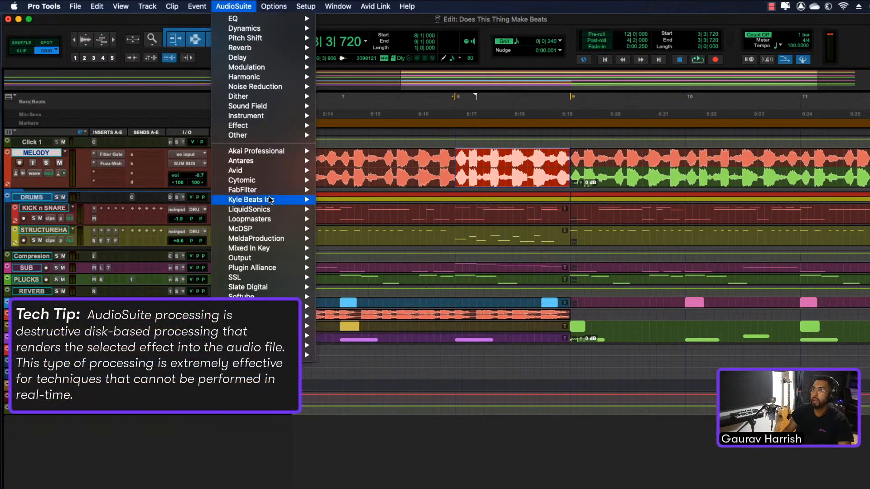
mouse_move(277, 171)
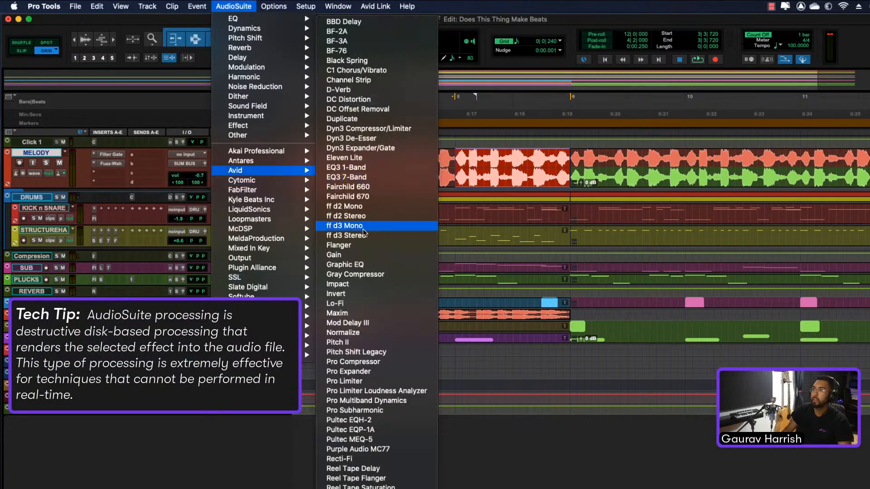
scroll(369, 262, down, 5)
click(353, 484)
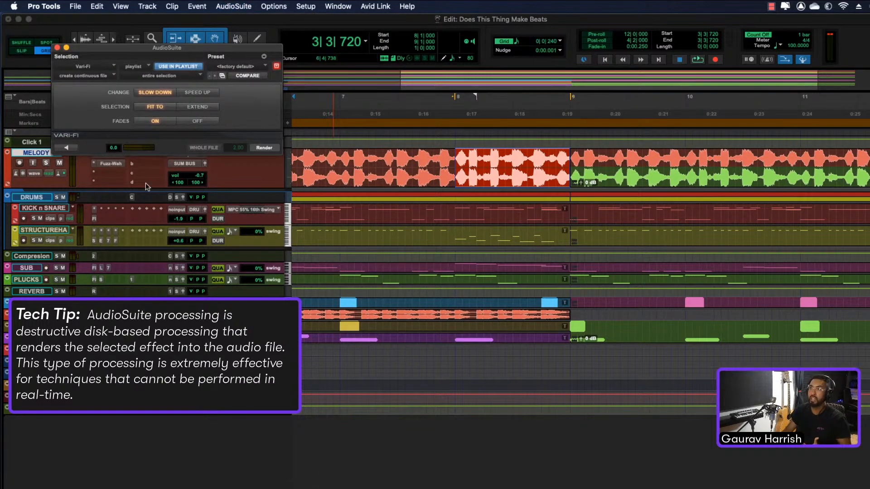
Step: Preview Vari-Fi with Slow Down and with Speed Up on the selected melody bar and switch back to Slow Down
click(67, 148)
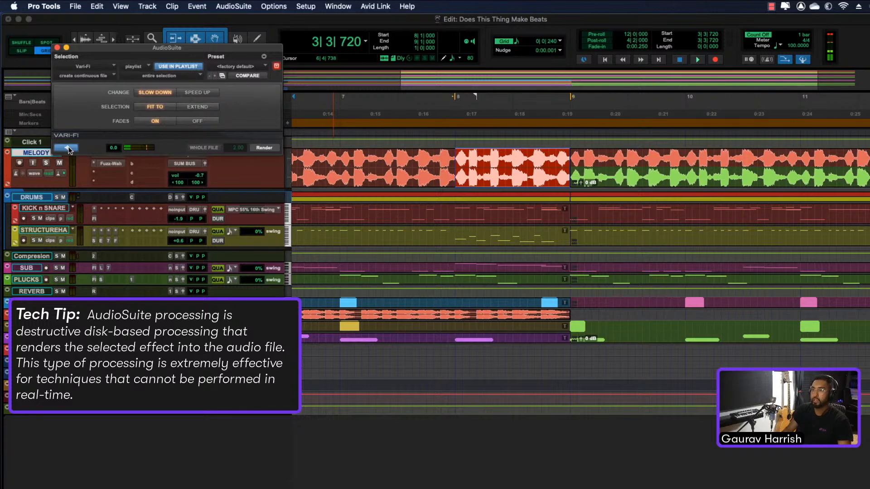
click(67, 148)
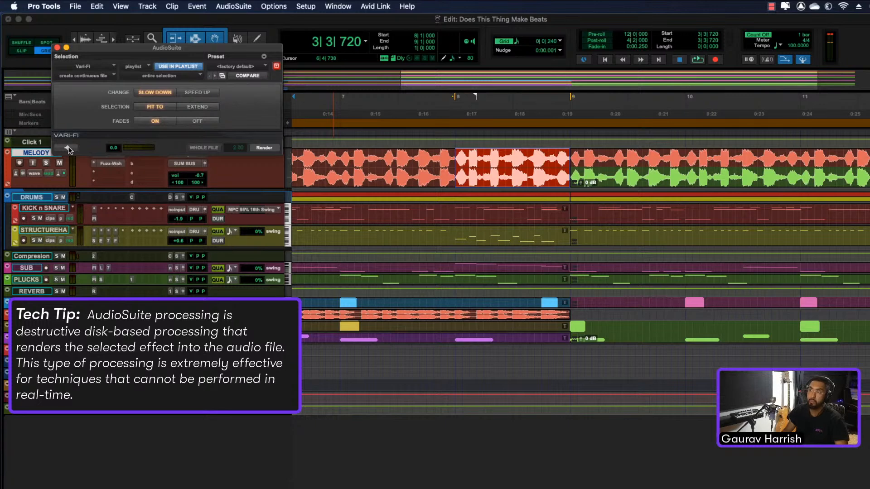
click(209, 96)
click(75, 148)
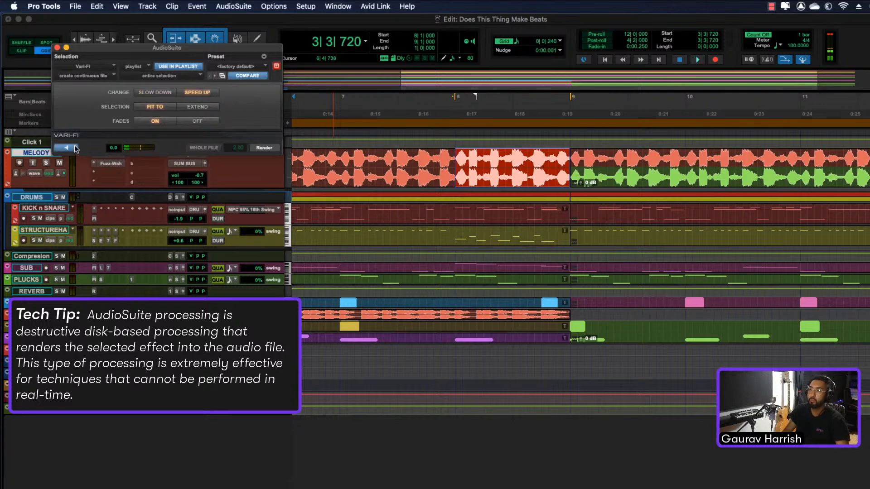
click(75, 148)
click(153, 93)
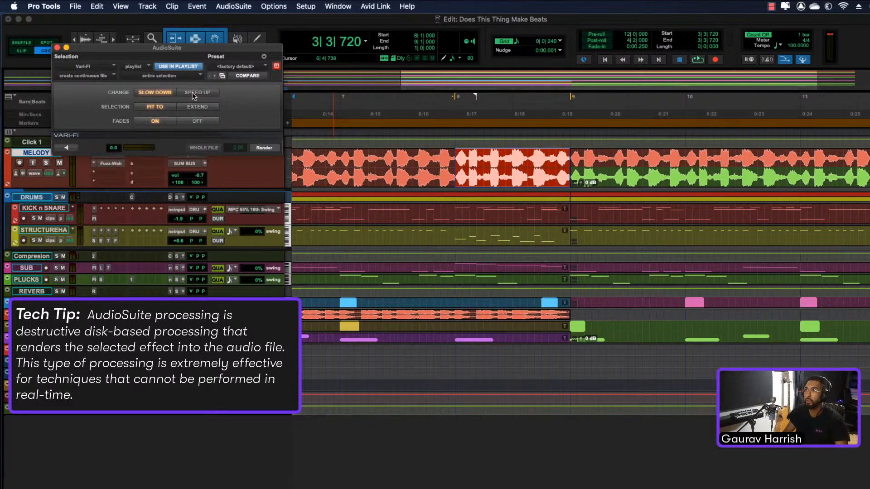
Step: Render the Vari-Fi slow-down on bar 8 of the MELODY track, close the effect and play back the arrangement from 2|1|720
click(264, 148)
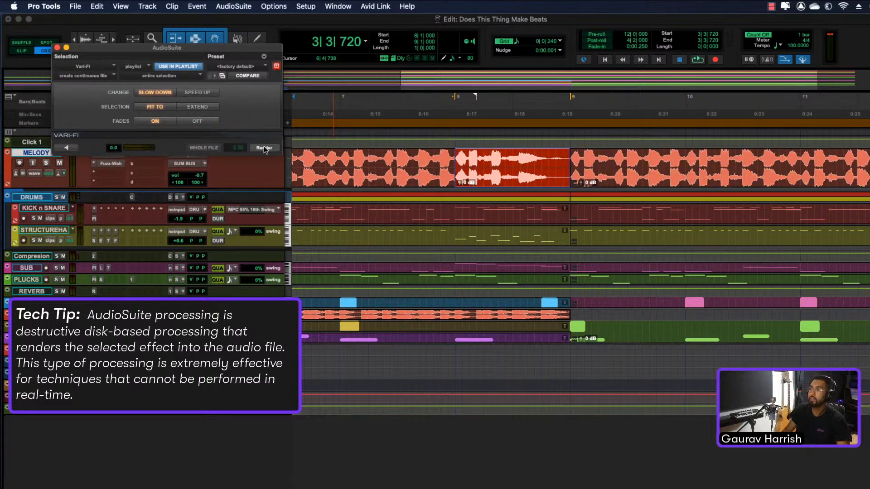
click(57, 47)
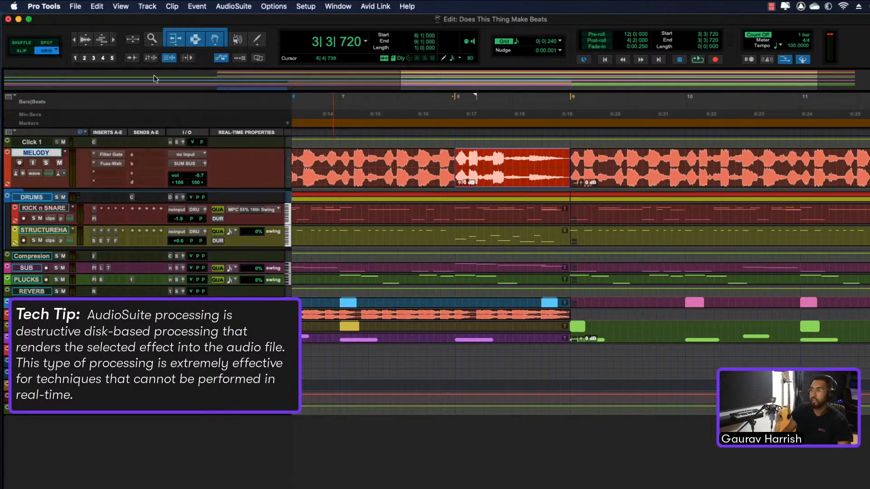
key(r)
key(r)
key(r)
key(t)
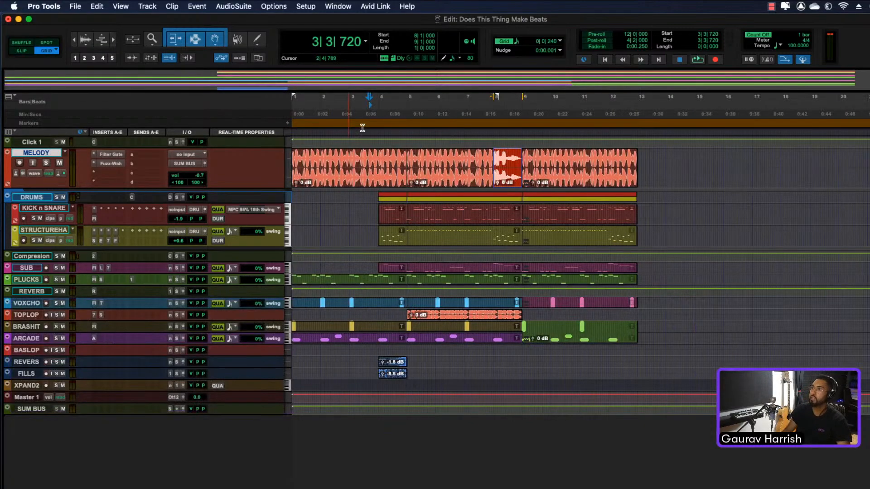
click(326, 108)
key(space)
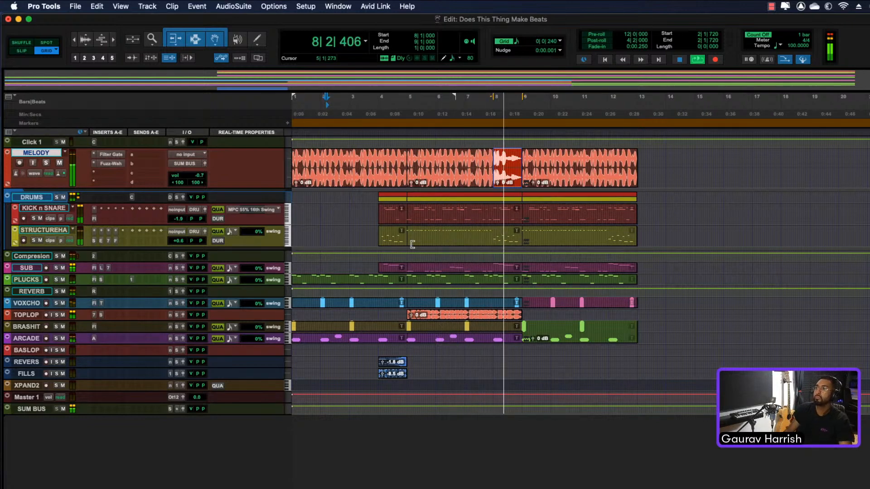
key(space)
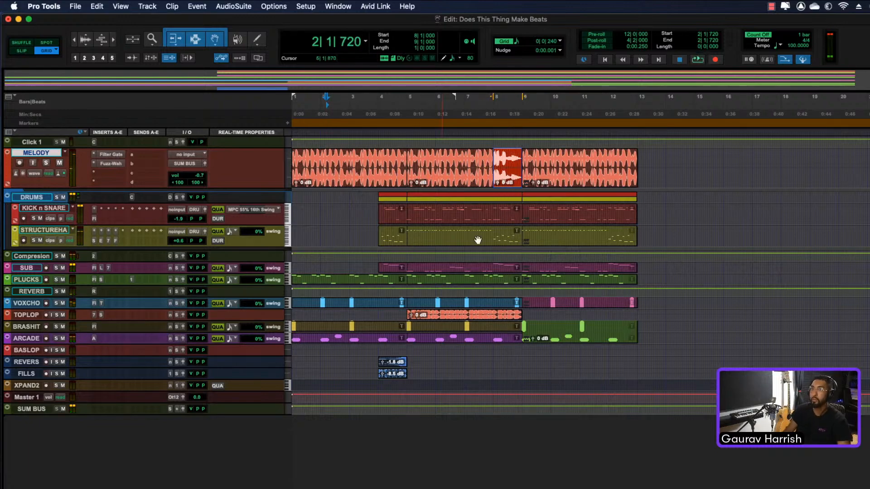
Step: Select the BASS LOOP track and increase its track height
scroll(550, 260, up, 3)
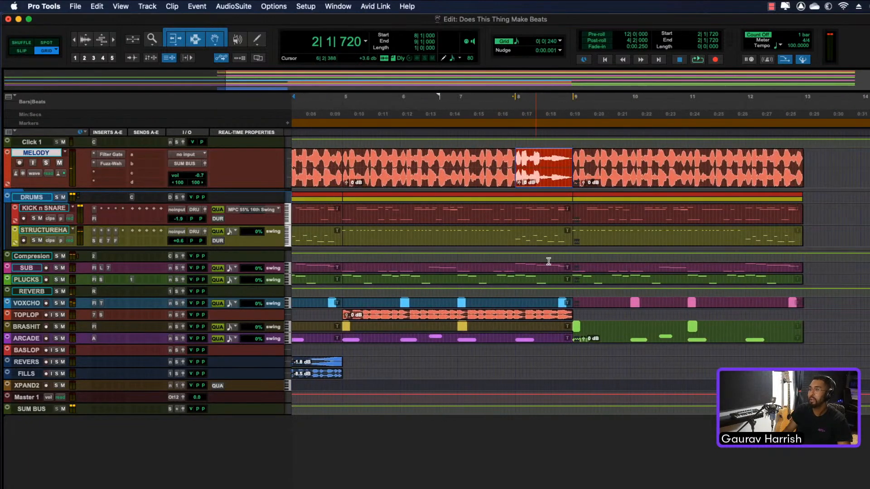
scroll(453, 286, right, 2)
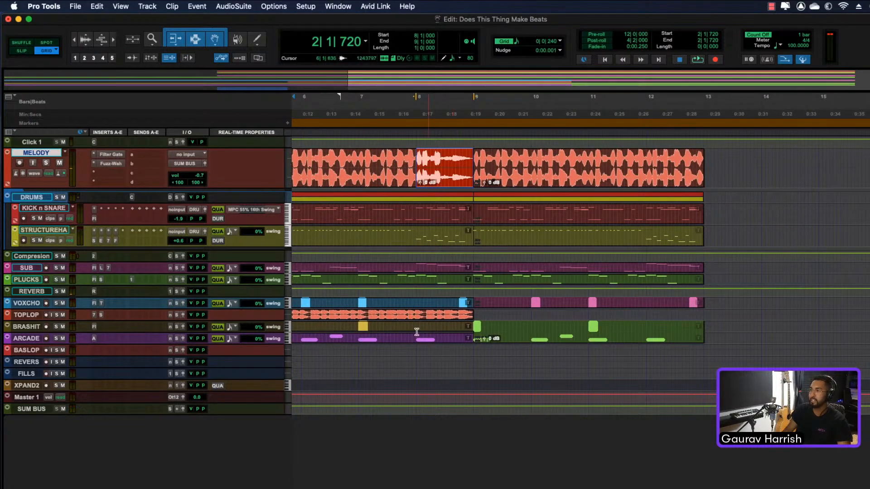
click(28, 388)
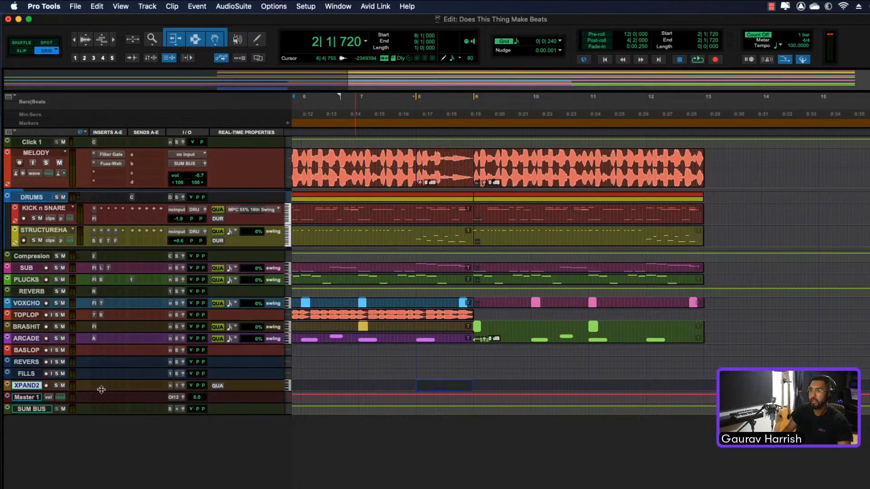
click(26, 351)
key(ctrl+Up)
key(ctrl+Up)
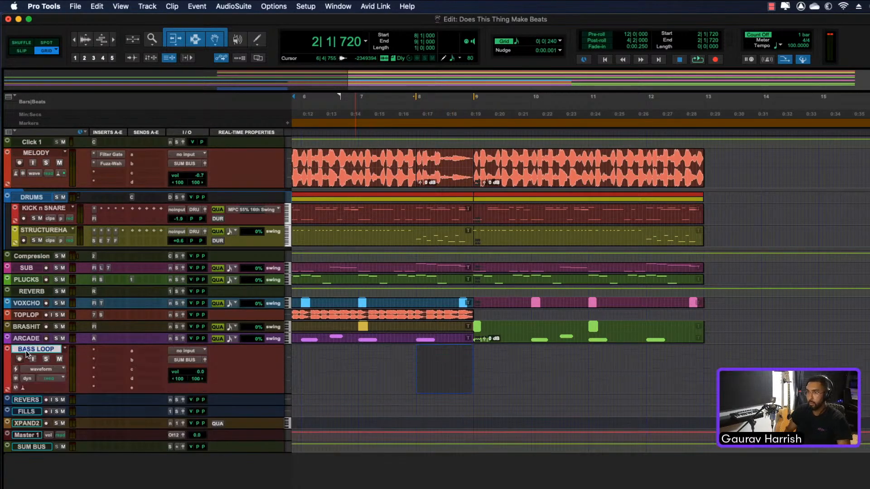
Step: Import Bass Loop.wav from the sample folder in Sound Libraries onto the BASS LOOP track at about bar 10
key(alt+i)
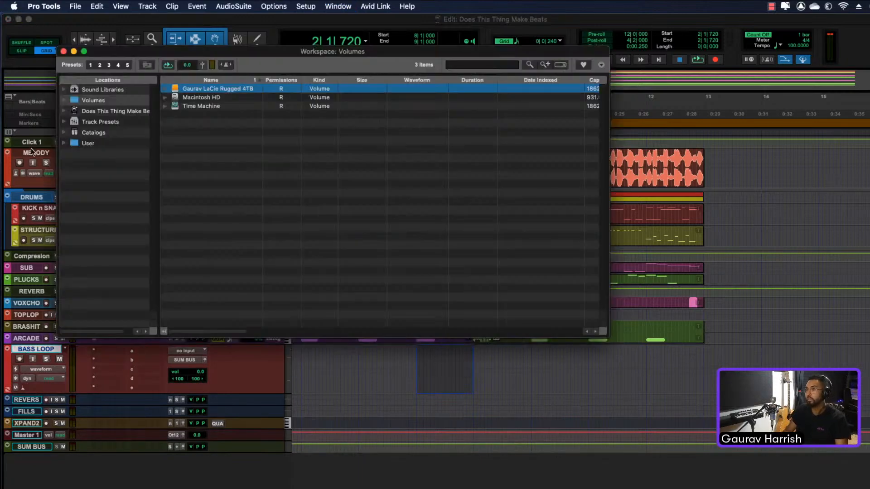
click(105, 90)
click(213, 168)
double_click(213, 167)
click(213, 167)
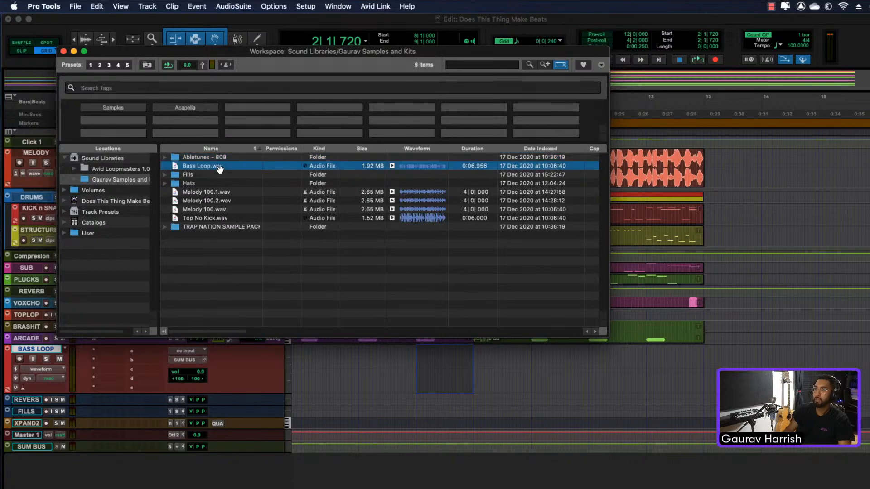
drag(304, 220, 534, 365)
click(508, 368)
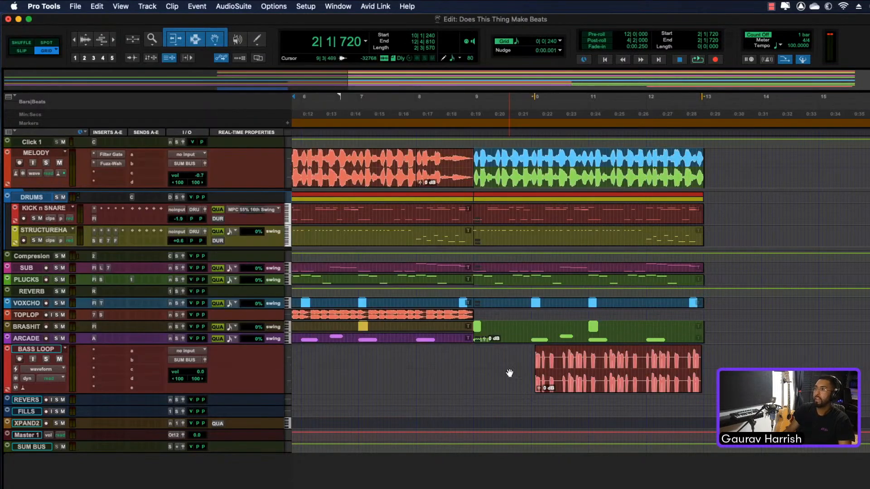
Step: Move the bass loop clip so that it starts at 9|1|000, aligned with the new section
click(597, 388)
drag(597, 387, 538, 385)
key(t)
key(t)
key(r)
key(r)
key(r)
key(t)
key(t)
scroll(701, 391, right, 4)
scroll(702, 390, right, 2)
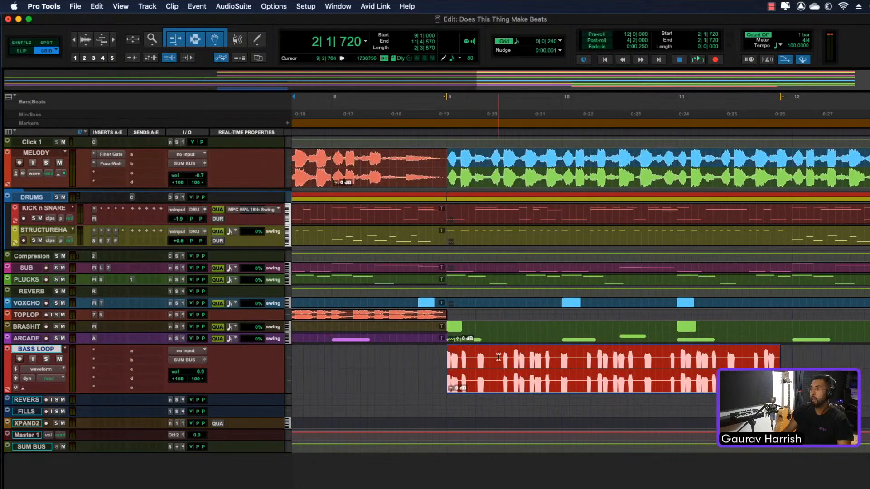
Step: Time-stretch the bass loop clip with the TCE trim tool so that it ends at 13|1|000
scroll(498, 357, right, 3)
click(174, 39)
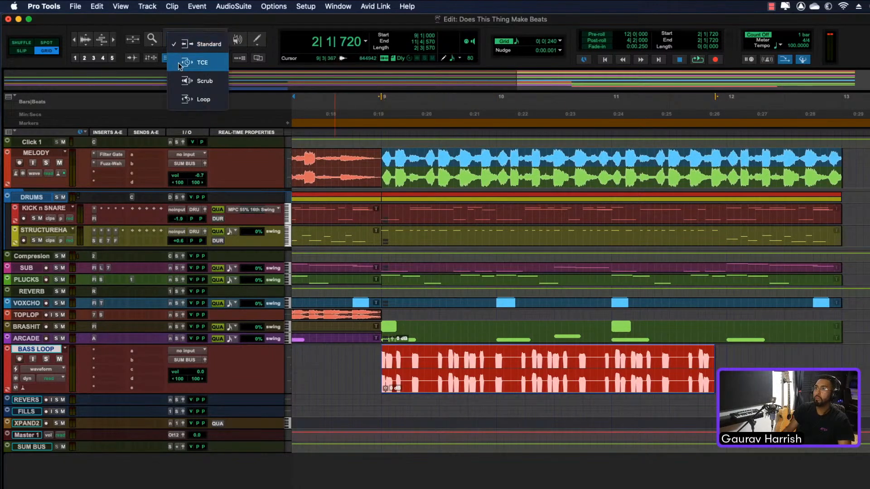
click(178, 63)
drag(713, 382, 842, 382)
Step: Set the playback start to 8|4|000 and audition the stretched bass loop with the arrangement
key(space)
key(space)
click(354, 105)
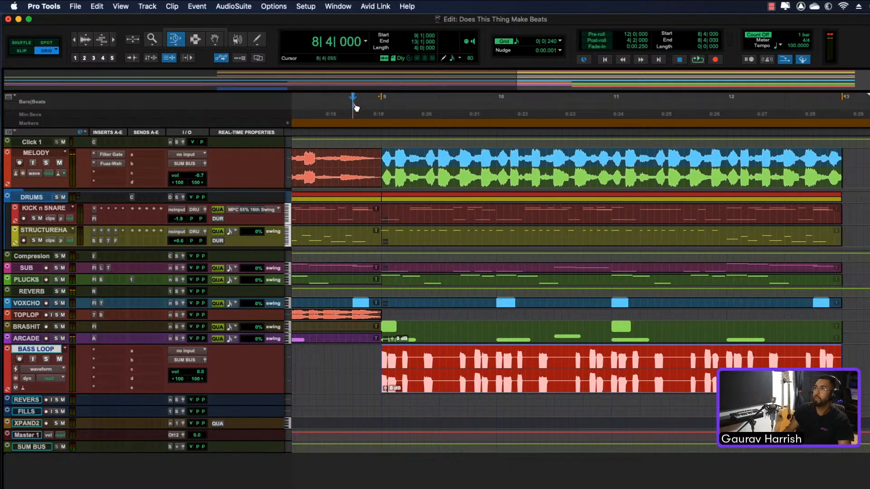
key(space)
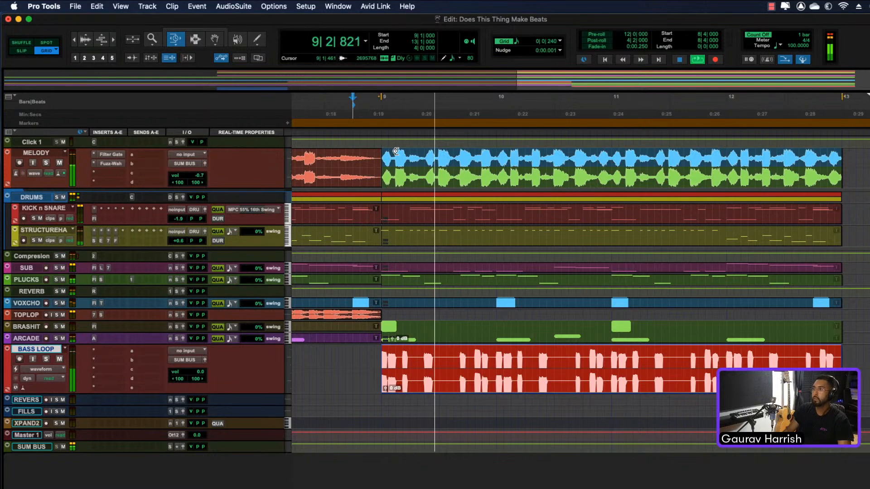
key(space)
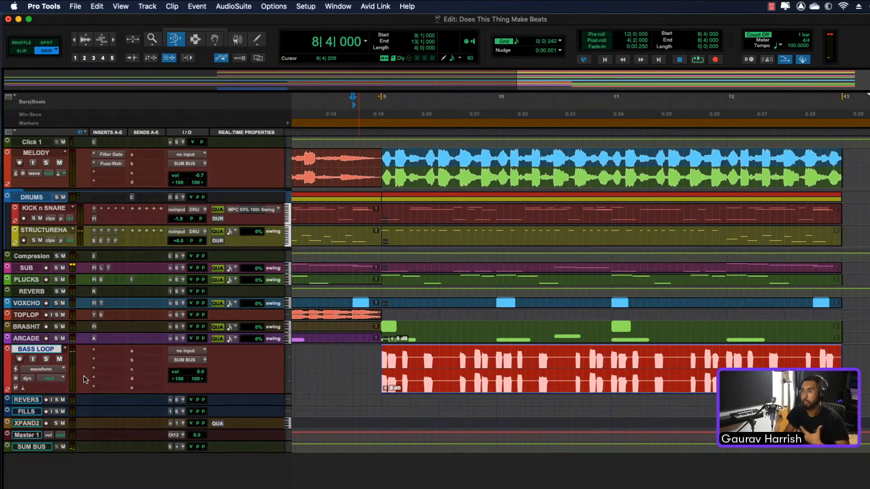
Step: Enlarge the XPAND2 track and route its output to the SUM BUS (Stereo) bus
drag(24, 427, 23, 464)
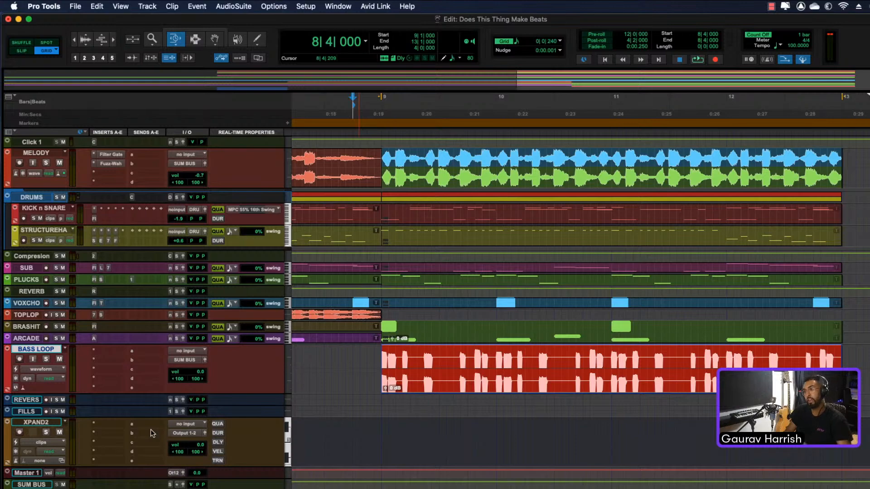
click(184, 433)
mouse_move(202, 444)
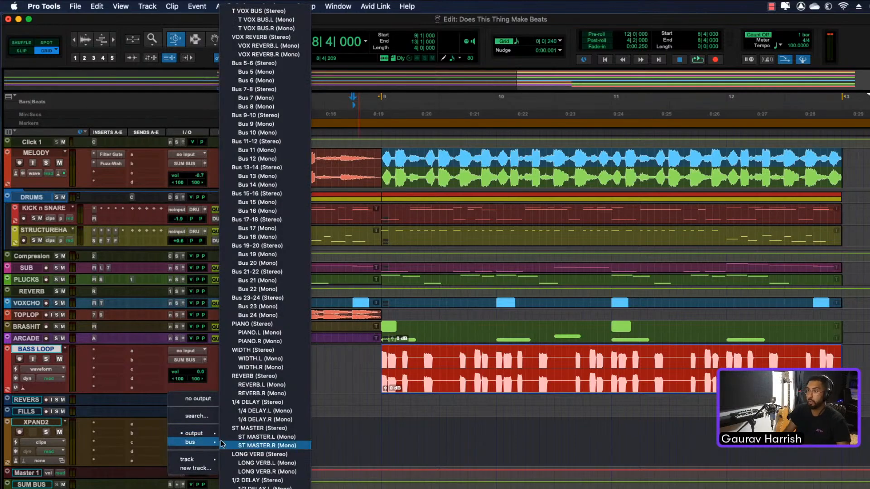
scroll(267, 453, down, 10)
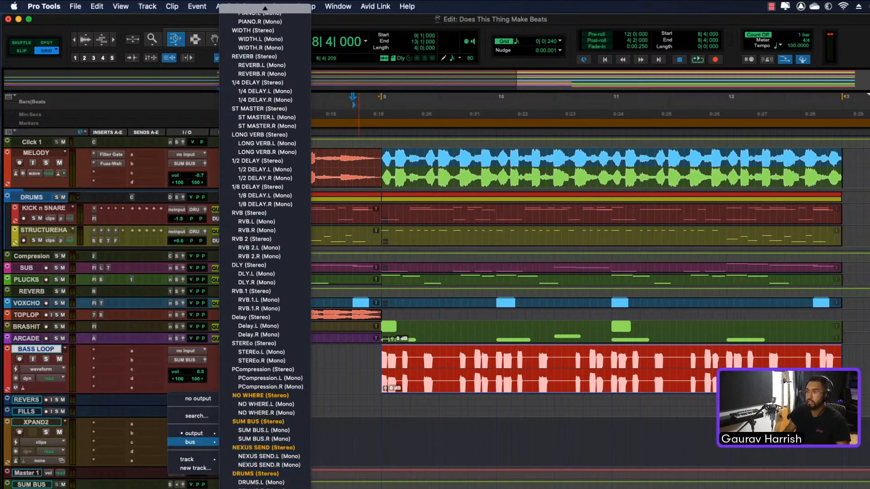
click(258, 422)
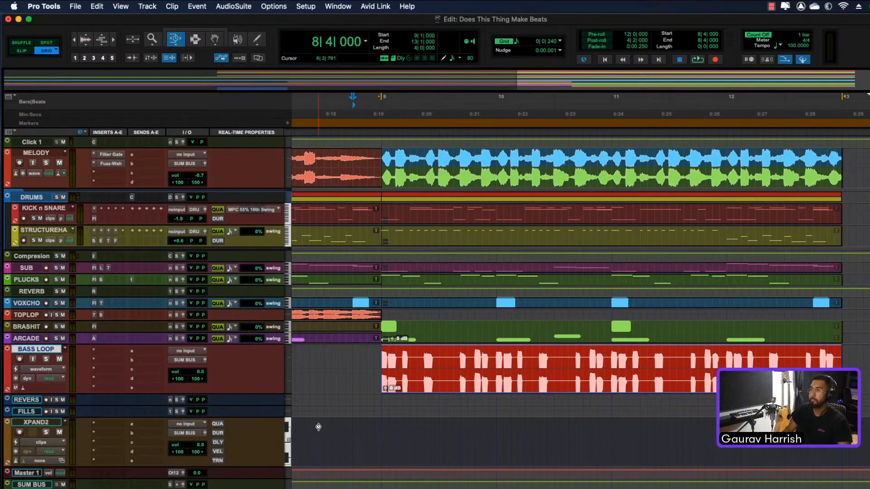
Step: Convert the bass loop clip to MIDI on the XPAND2 track using the Automatic conversion type
click(182, 29)
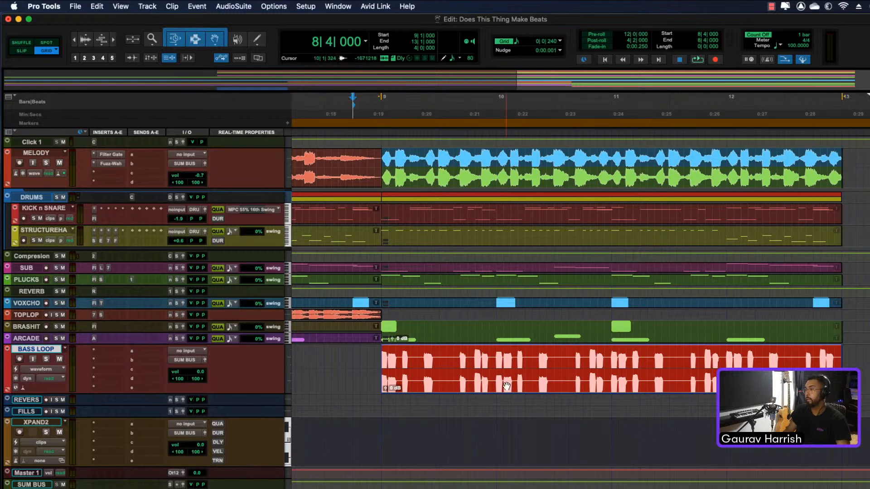
drag(506, 386, 506, 442)
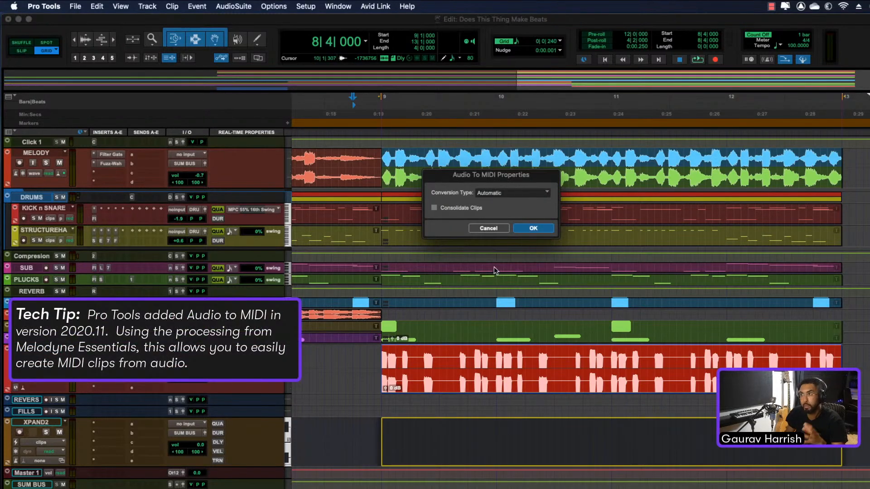
click(509, 197)
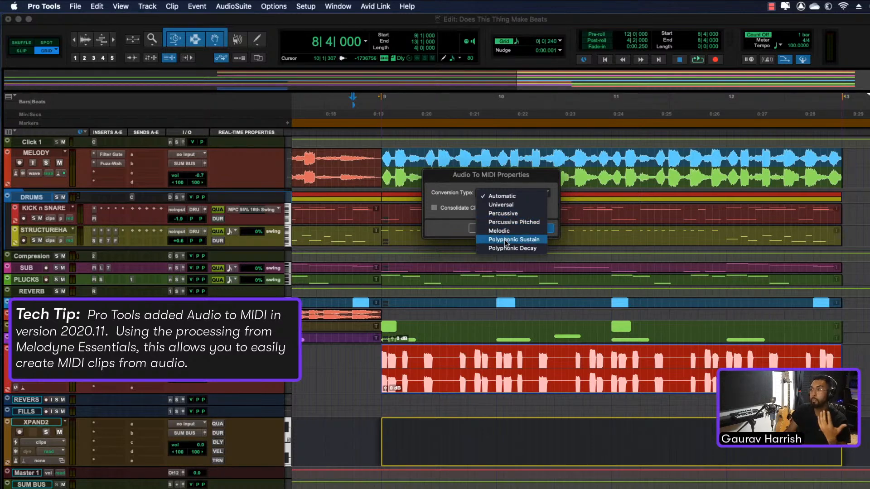
click(513, 196)
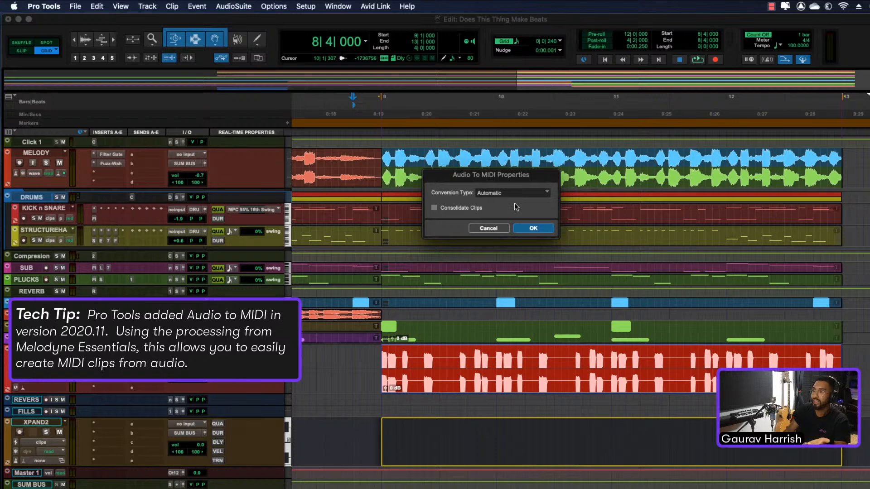
click(533, 228)
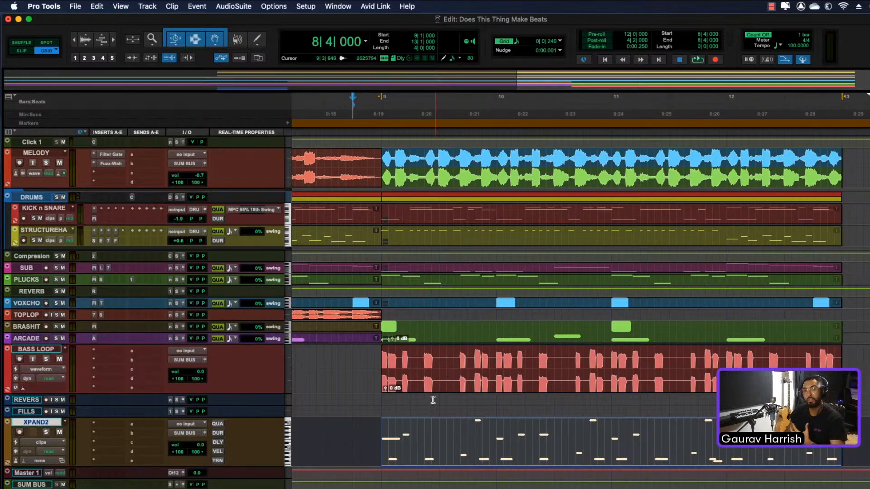
Step: Mute the BASS LOOP track and insert the Xpand!2 instrument on the XPAND2 track
click(60, 359)
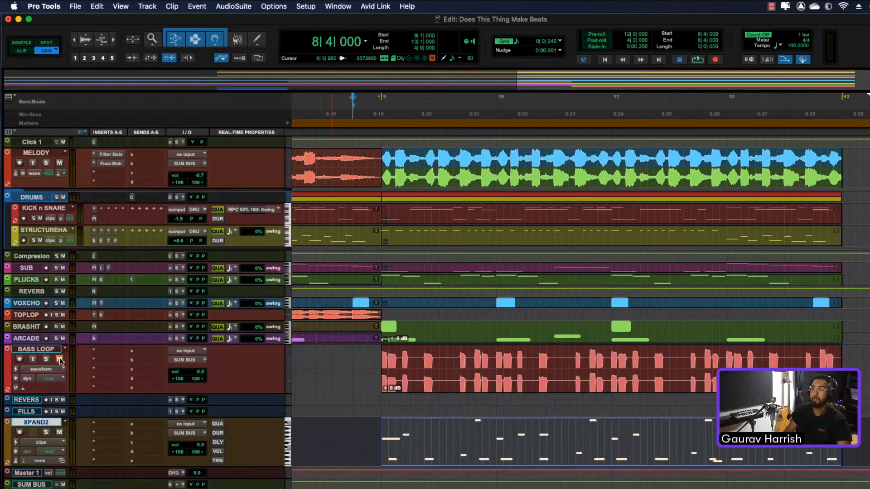
click(105, 427)
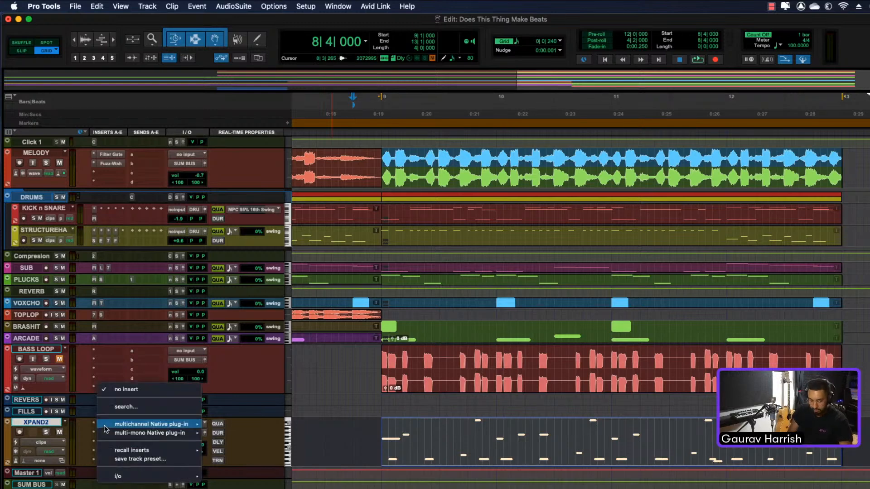
click(126, 406)
text(xpand)
key(Escape)
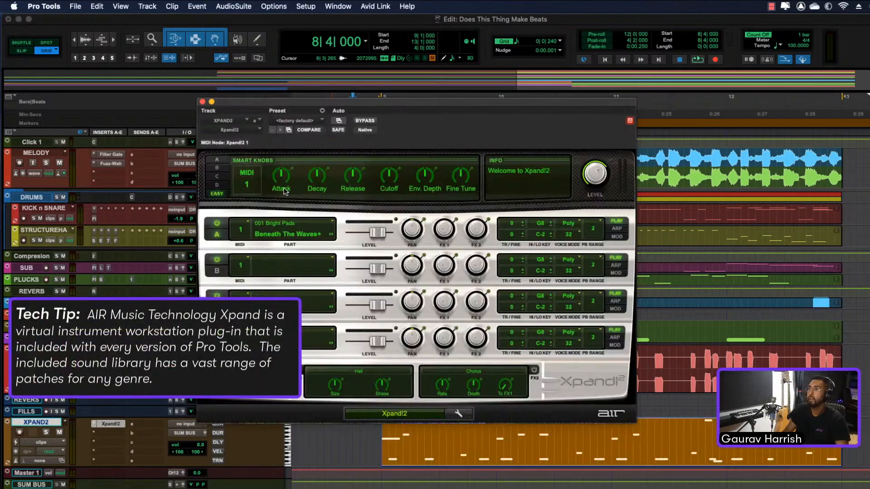
Step: Load the +03 Tense Takedown preset from the Synth Basses category in Xpand!2
click(300, 122)
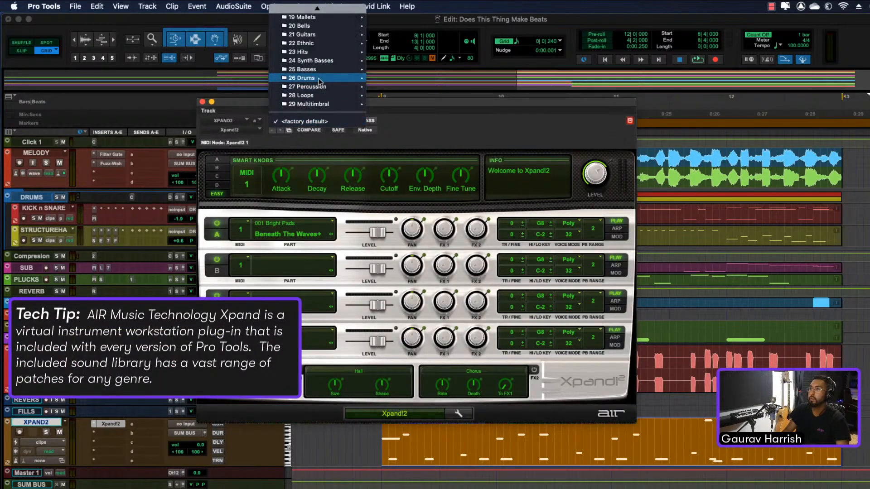
mouse_move(320, 60)
click(416, 29)
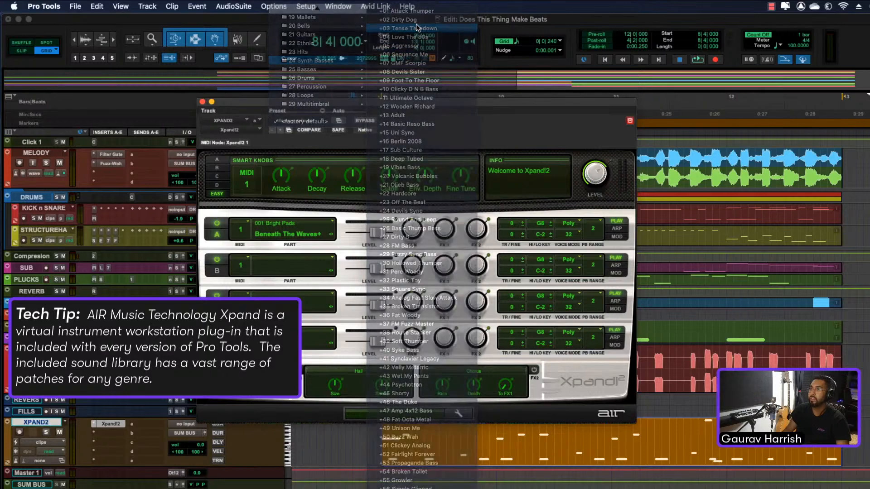
Step: Load the Square Stack patch from 008 Hard Leads into part B and lower its level to -10.0 dB
click(275, 268)
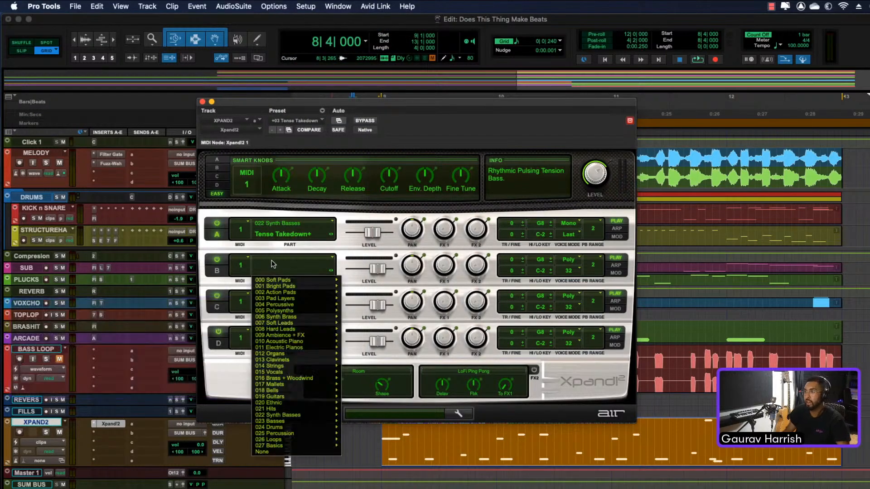
click(359, 255)
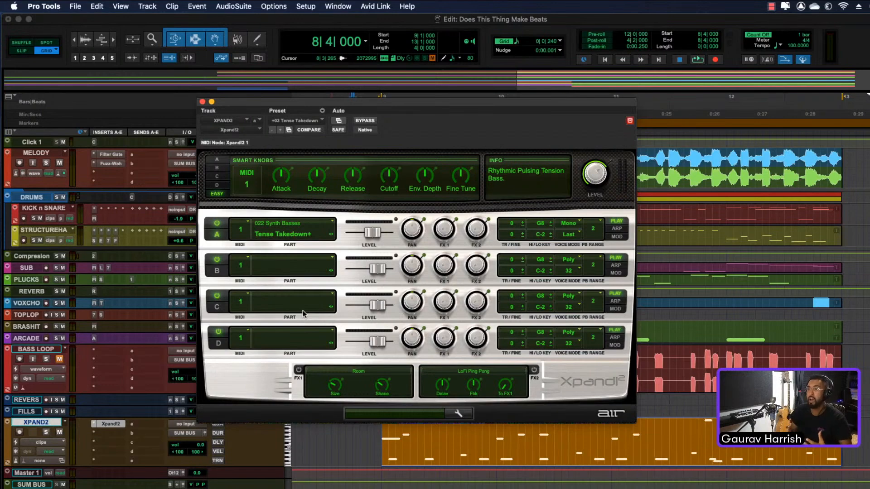
click(302, 310)
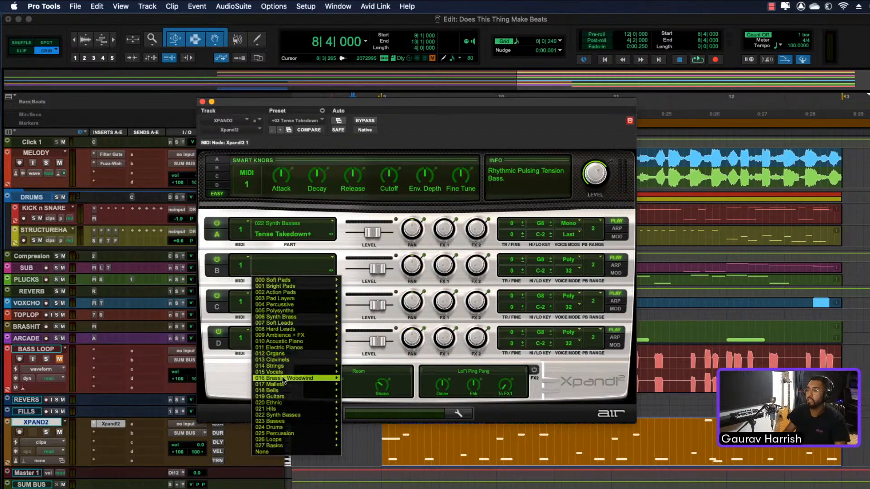
mouse_move(299, 336)
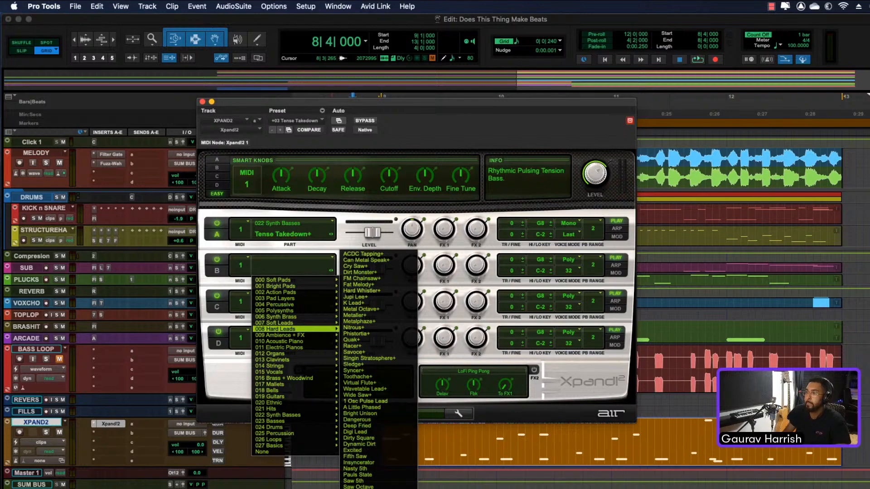
click(359, 488)
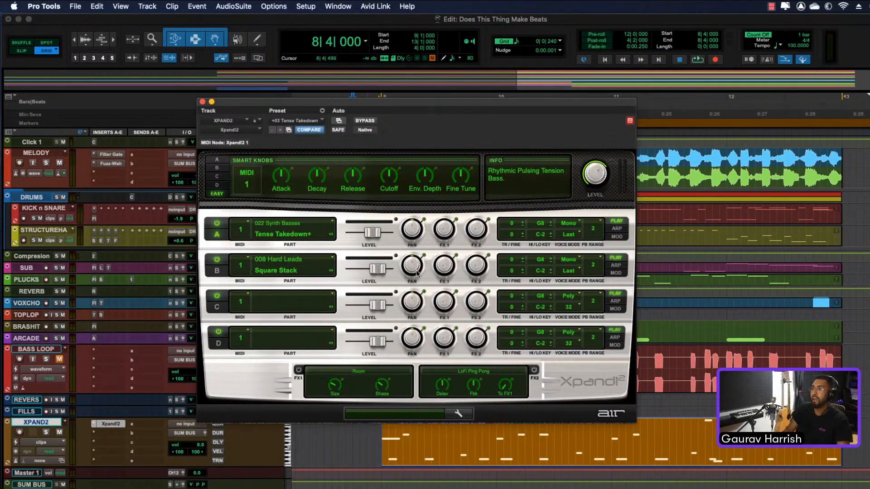
drag(378, 271, 365, 274)
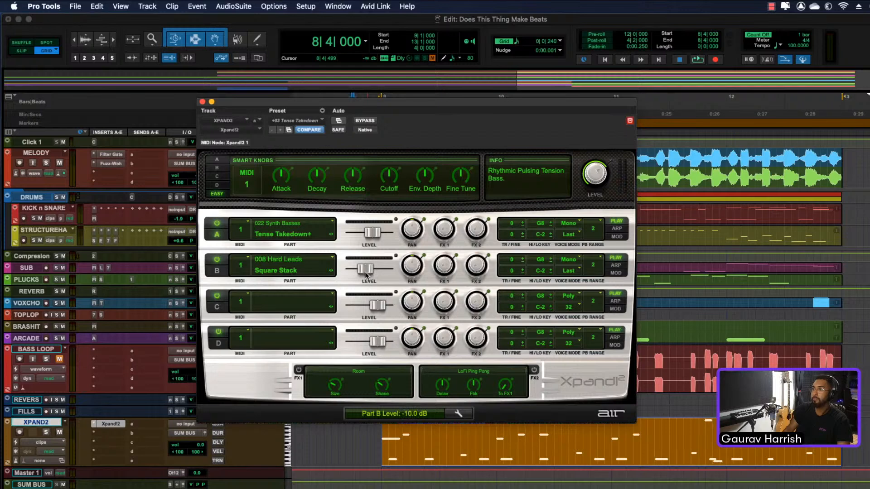
Step: Enable both effects, set part A's FX1 and FX2 sends to -9.5 and -9.9 dB, and raise part B's sends, FX2 to -23.3 dB
click(297, 371)
click(534, 370)
drag(445, 229, 447, 189)
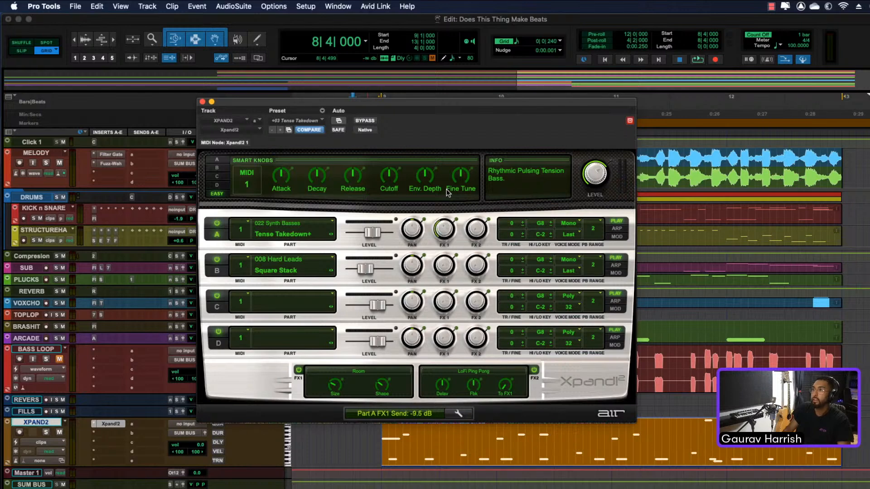
drag(478, 236, 475, 196)
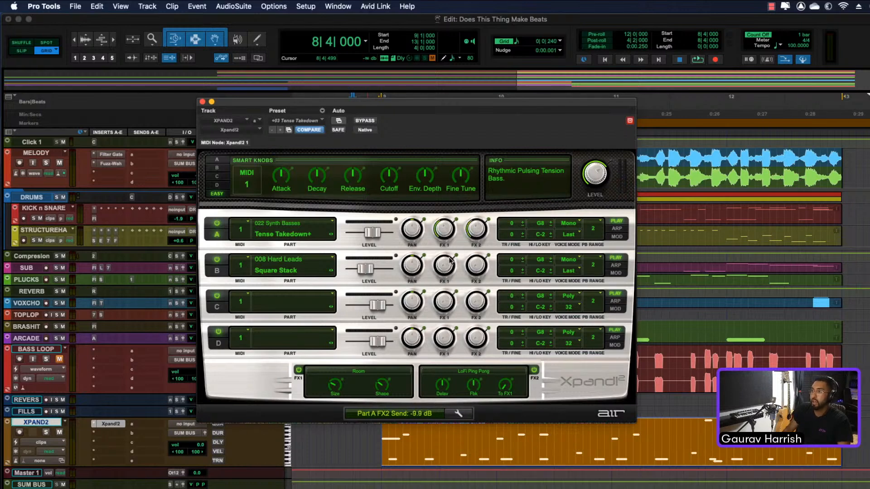
drag(450, 260, 442, 250)
drag(483, 269, 480, 250)
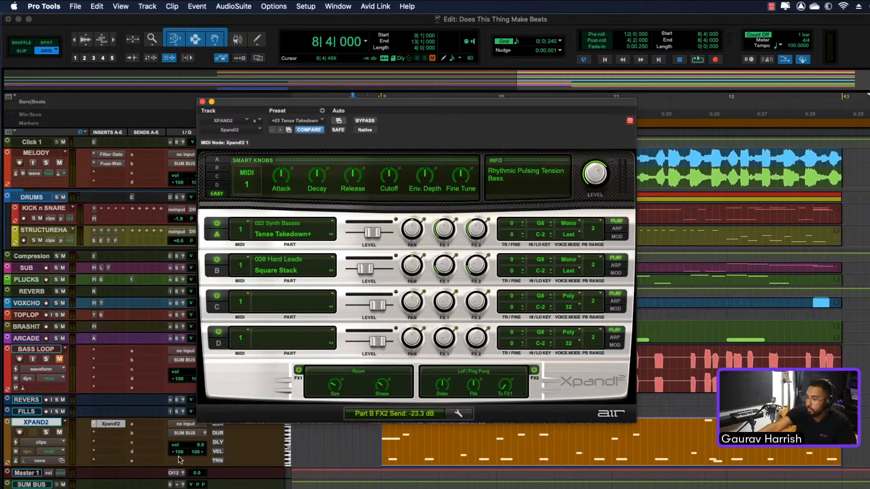
Step: Audition the layered bass while lowering the XPAND2 track's volume to -8.7 dB, and close the Xpand!2 window
key(space)
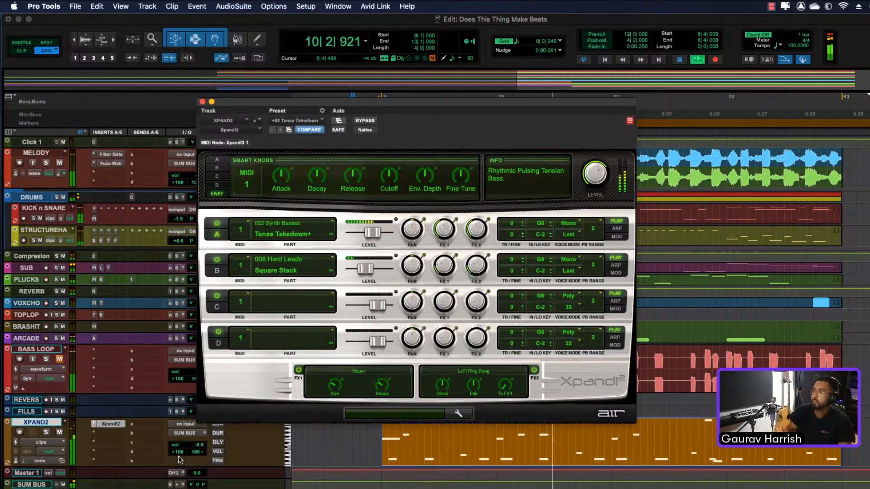
click(202, 102)
key(space)
Step: Insert the AIR Stereo Width (stereo) plug-in after Xpand!2 on the XPAND2 track
click(103, 436)
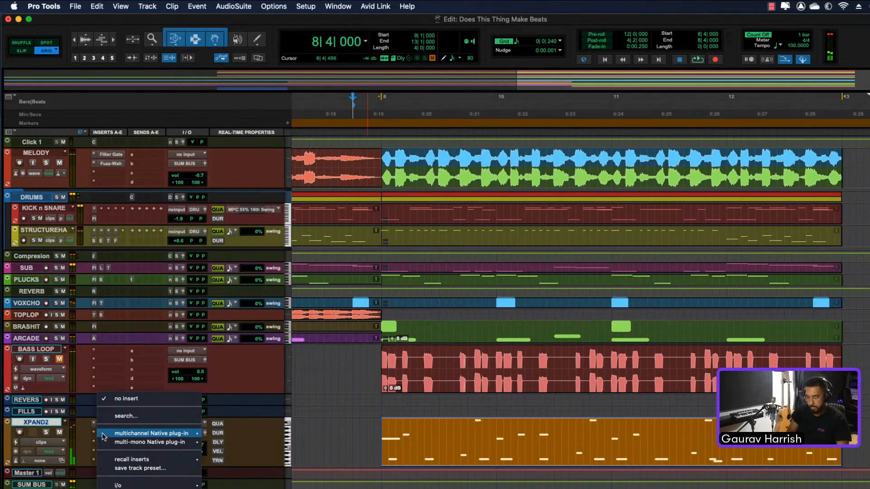
text(stereo)
key(Down)
key(Down)
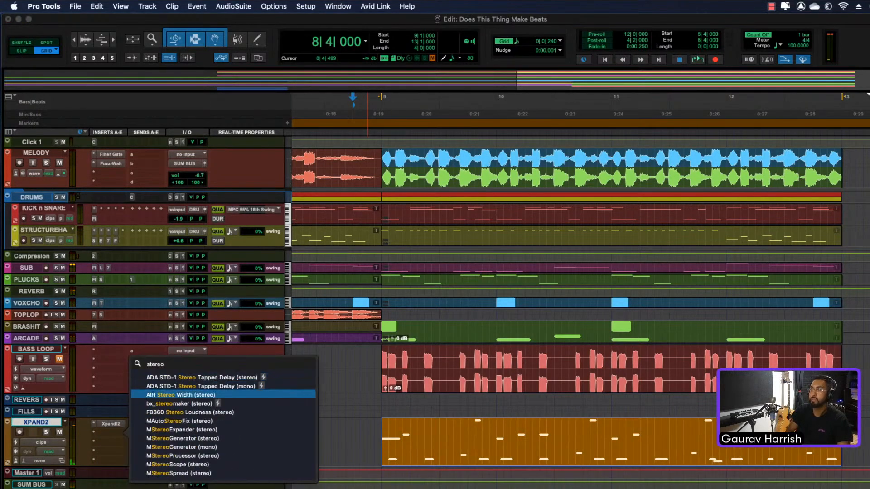
key(Return)
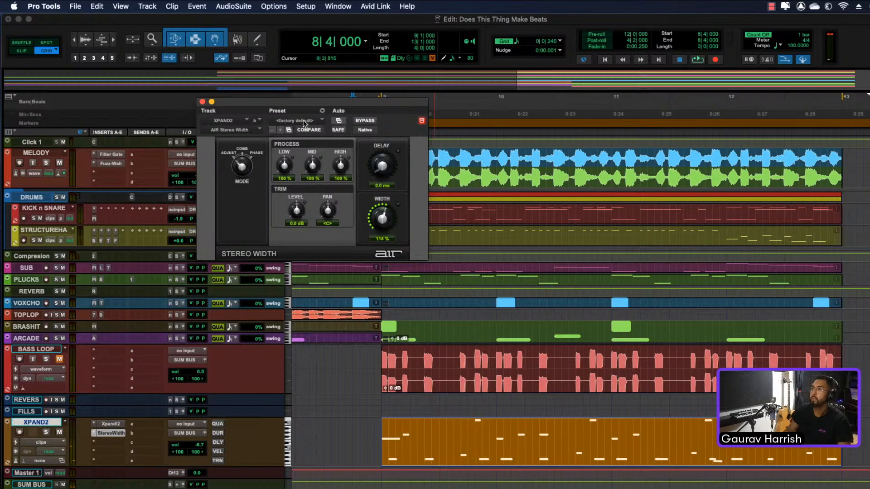
Step: Load the 07 Wider Bass preset in AIR Stereo Width and close the plug-in window
click(306, 121)
click(319, 86)
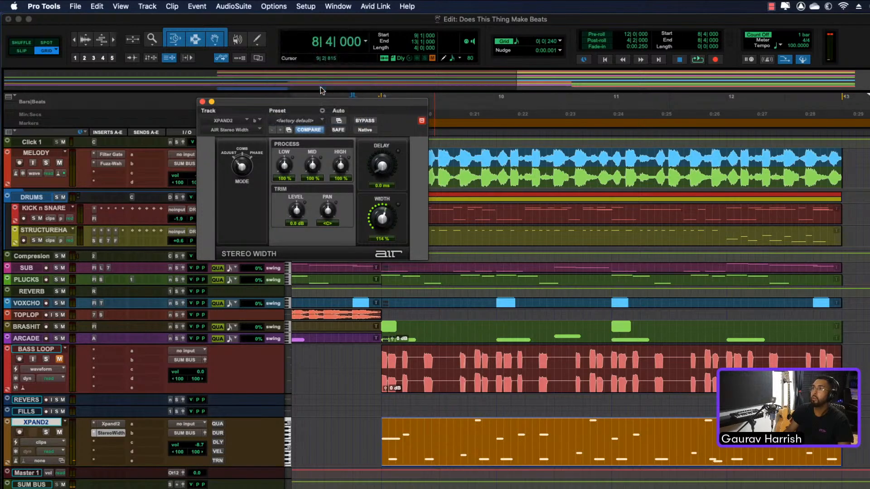
click(307, 127)
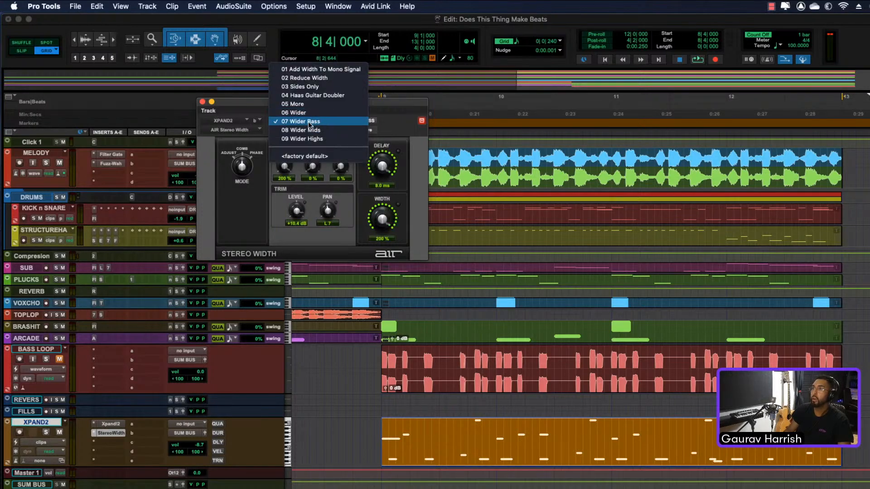
click(309, 126)
click(202, 101)
Step: Play the section back with the widened bass and lower the XPAND2 track's volume to -16.5 dB
key(space)
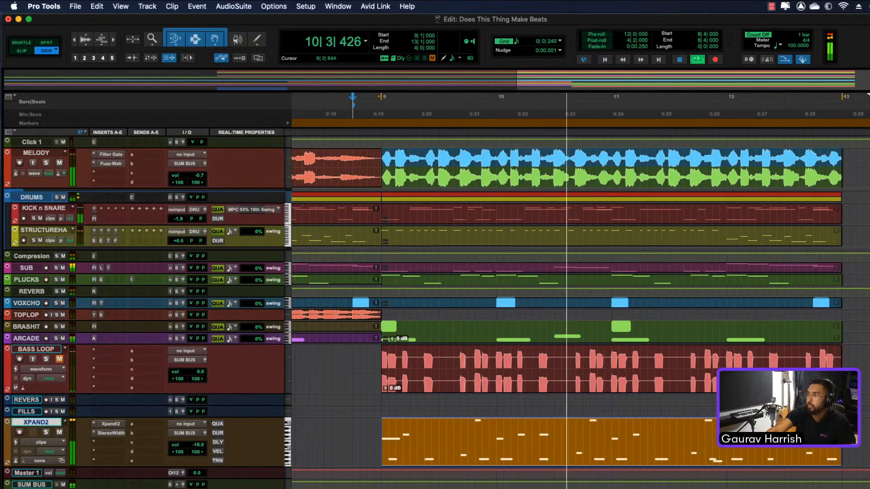
key(r)
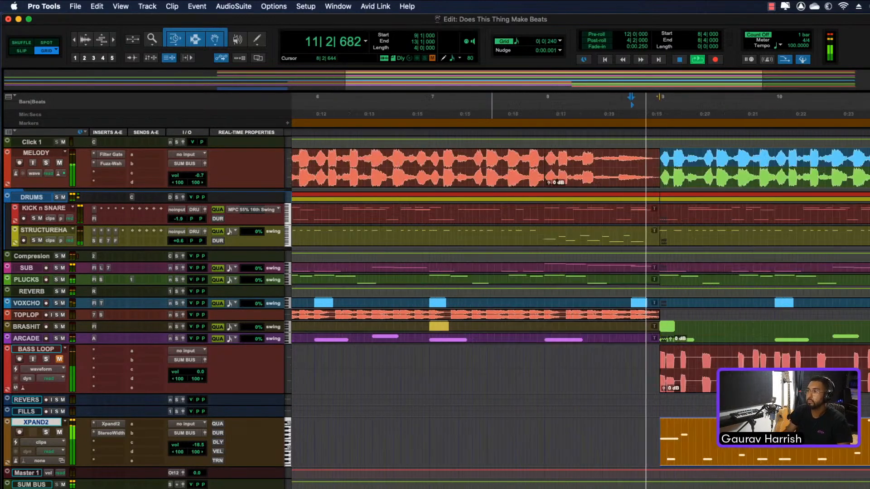
key(q)
key(r)
key(t)
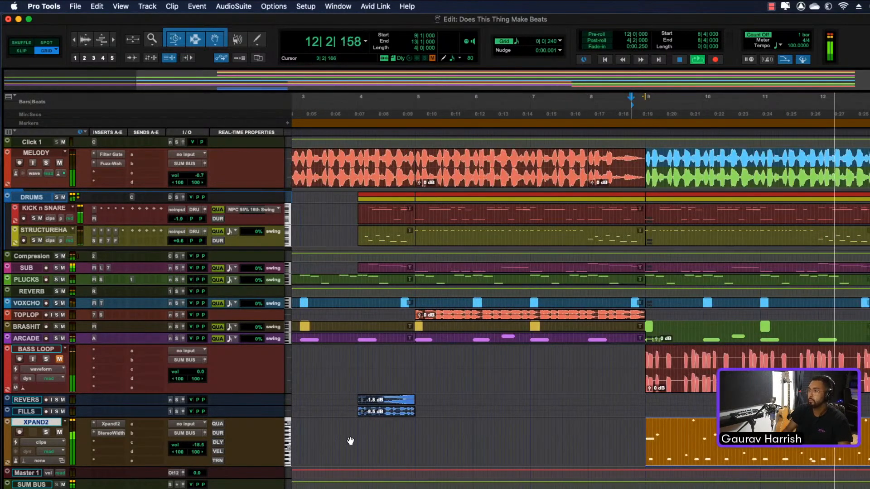
Step: Shrink the height of all tracks so the whole track list fits in view, and stop playback
key(ctrl+alt+Down)
key(ctrl+alt+Down)
key(ctrl+alt+Down)
key(ctrl+alt+Up)
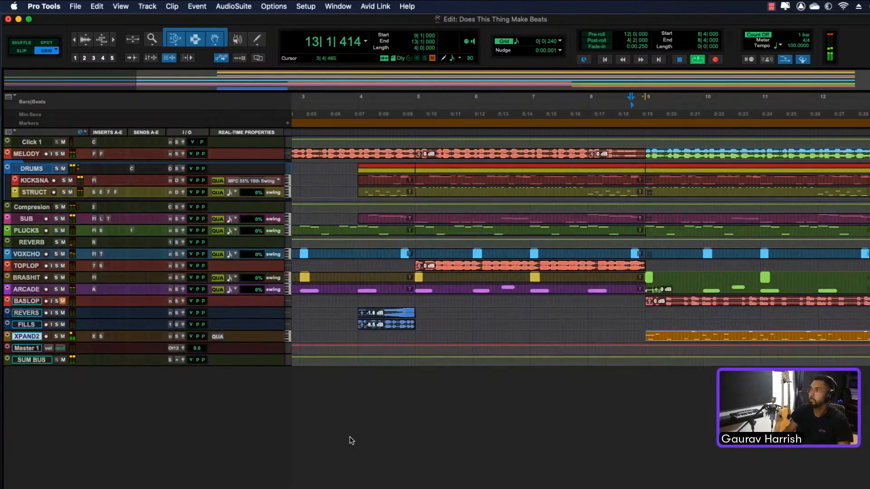
key(space)
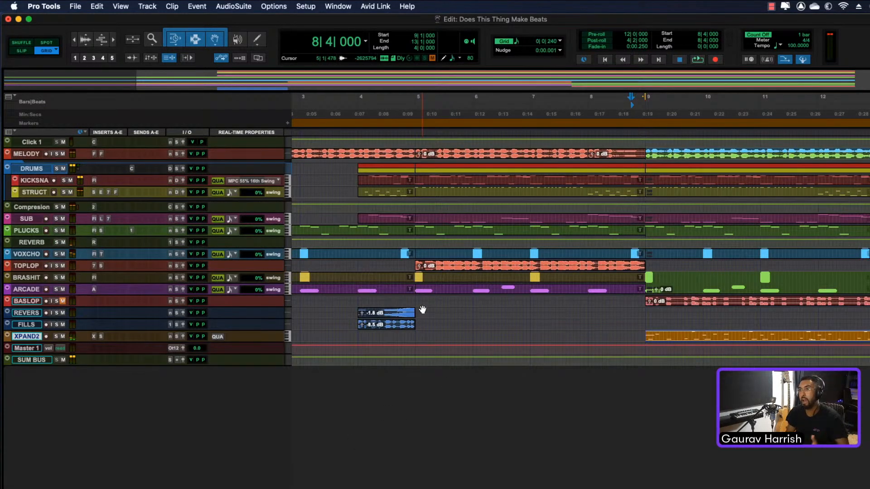
Step: Play the full arrangement back from bar 1 with all sections in view
key(Return)
key(r)
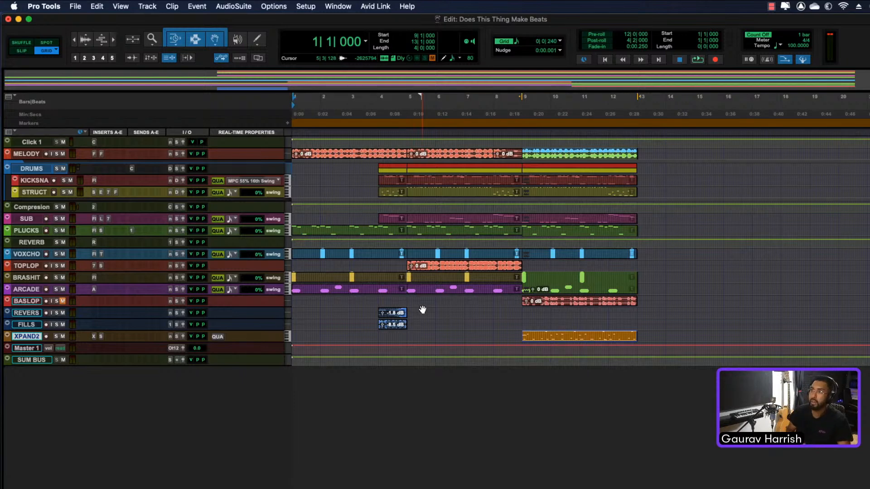
key(space)
key(super+bracketright)
key(super+bracketleft)
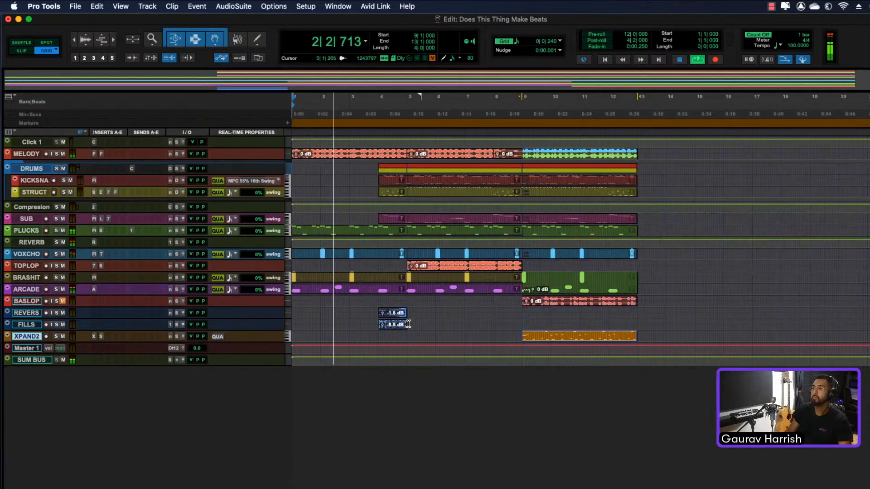